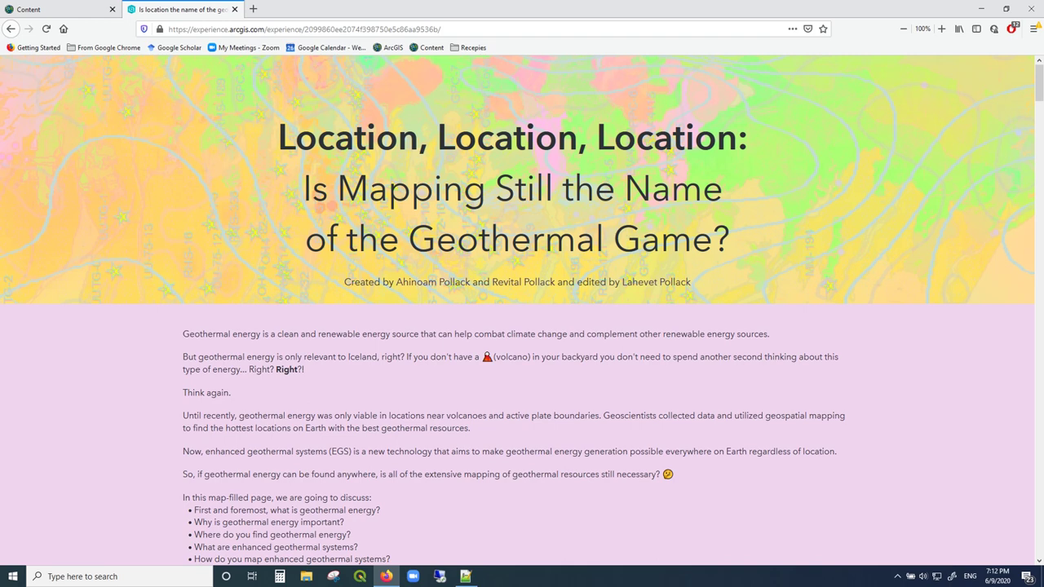
# Hide the energy capacity, plate boundaries, micro plates and volcanoes layers on the world geothermal map, and open the North Atlantic plant's details
pyautogui.scroll(-3, 1038, 87)
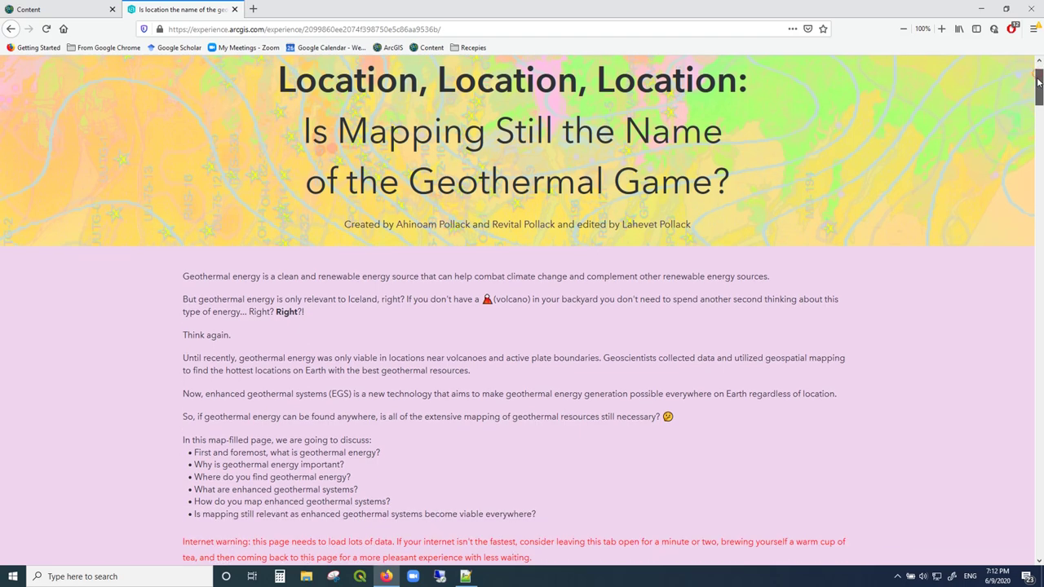
pyautogui.moveTo(1038, 88); pyautogui.dragTo(1032, 222)
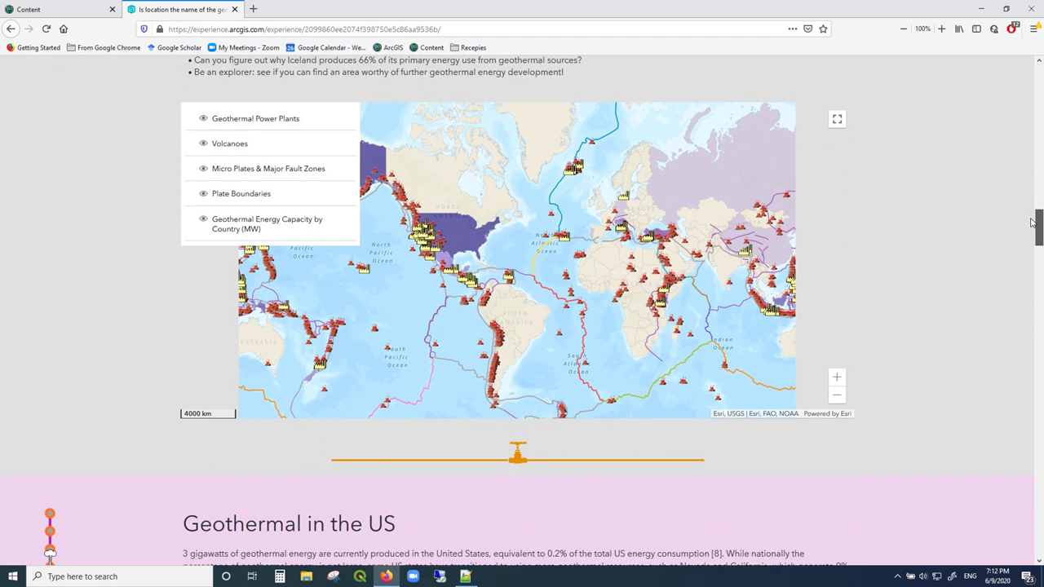
pyautogui.moveTo(1031, 223); pyautogui.dragTo(1031, 223)
pyautogui.click(202, 221)
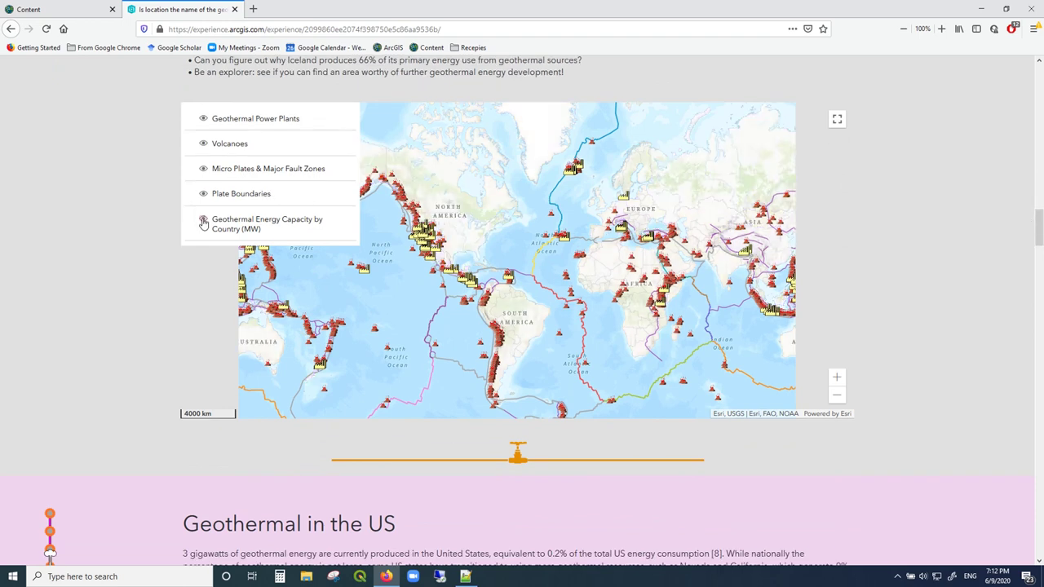
pyautogui.click(203, 193)
pyautogui.click(203, 168)
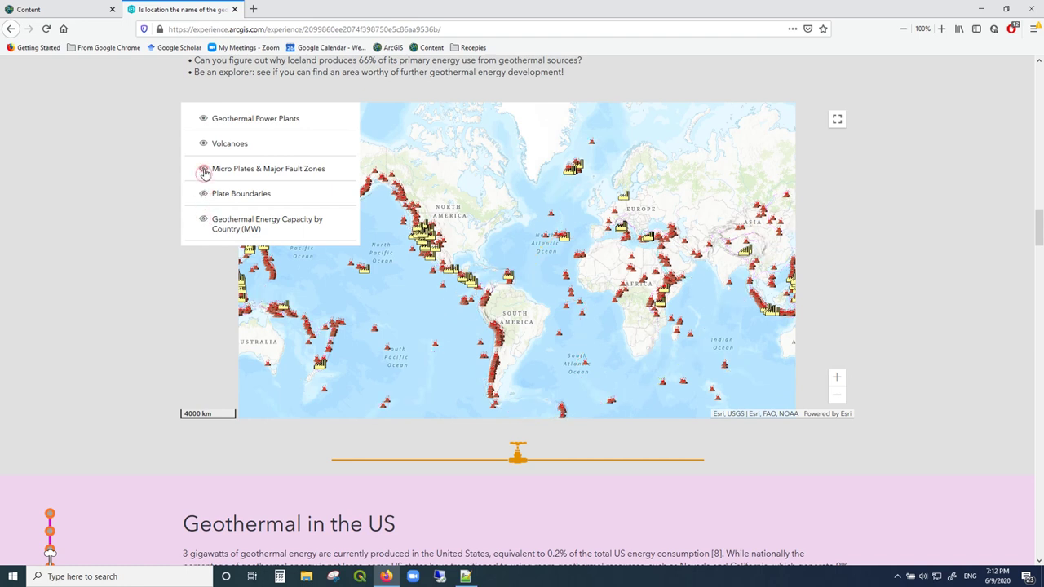
pyautogui.click(203, 143)
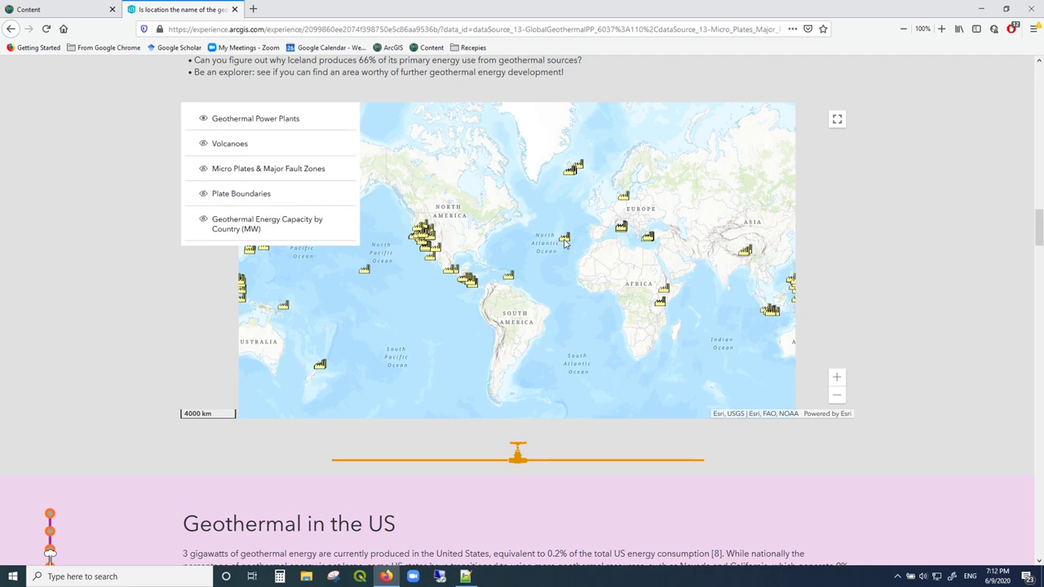
pyautogui.click(564, 242)
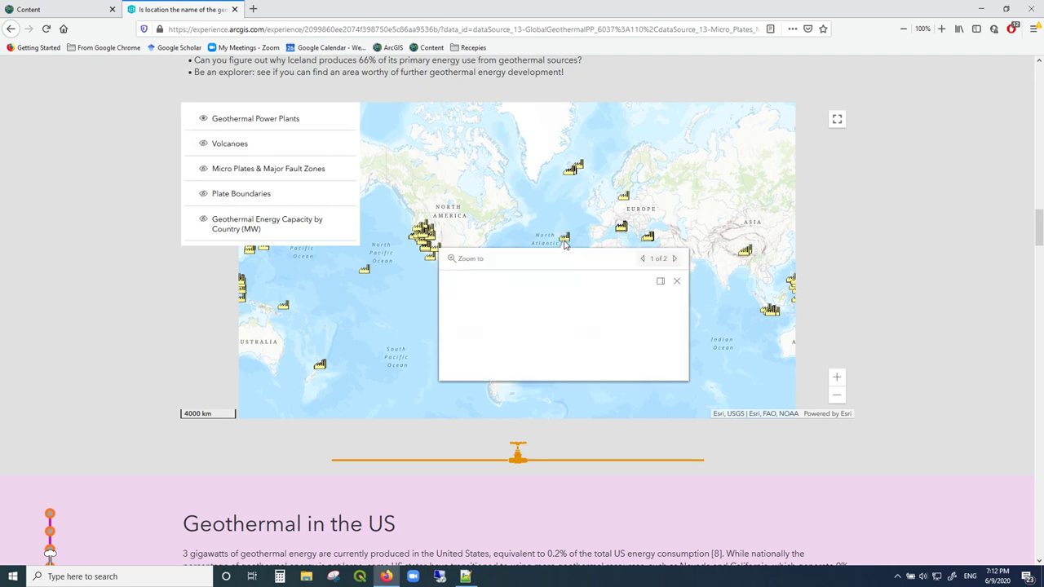
# Zoom in on the Geothermal in the US map to examine the developing plants and ground temperatures at 3 km depth
pyautogui.scroll(-1, 942, 344)
pyautogui.scroll(-7, 942, 344)
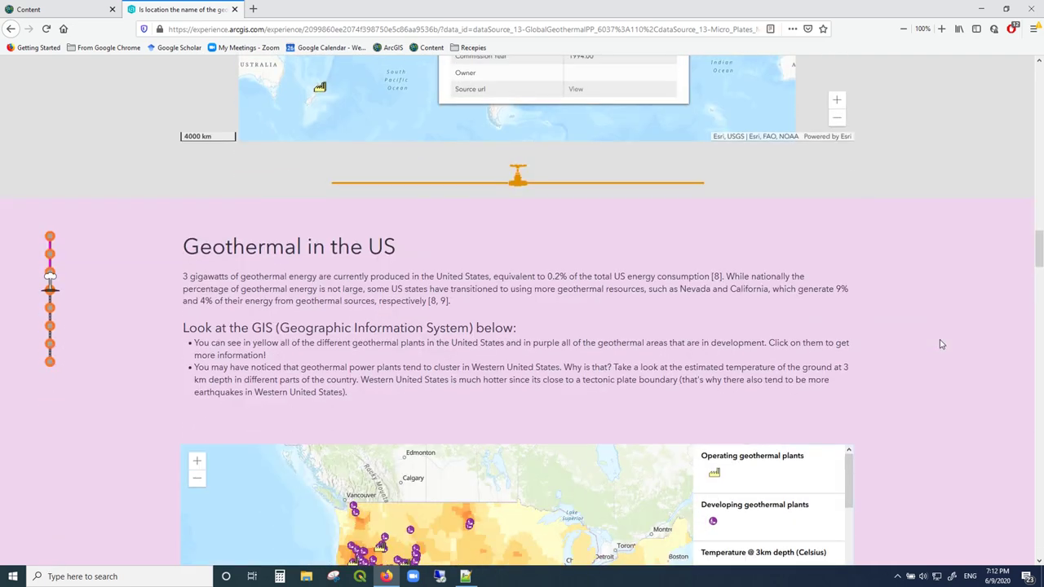
pyautogui.scroll(-1, 471, 316)
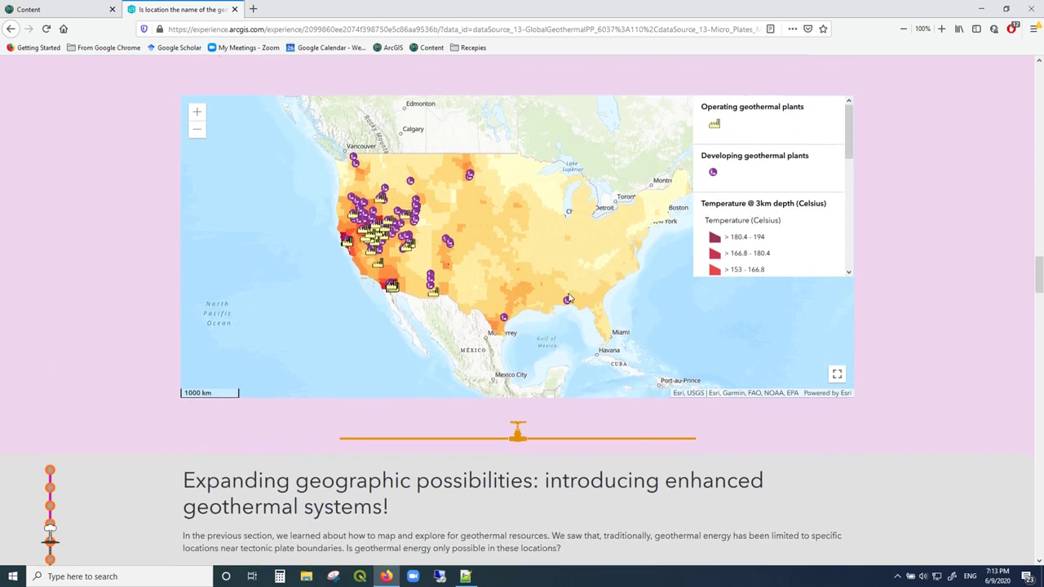
pyautogui.click(198, 133)
pyautogui.click(200, 136)
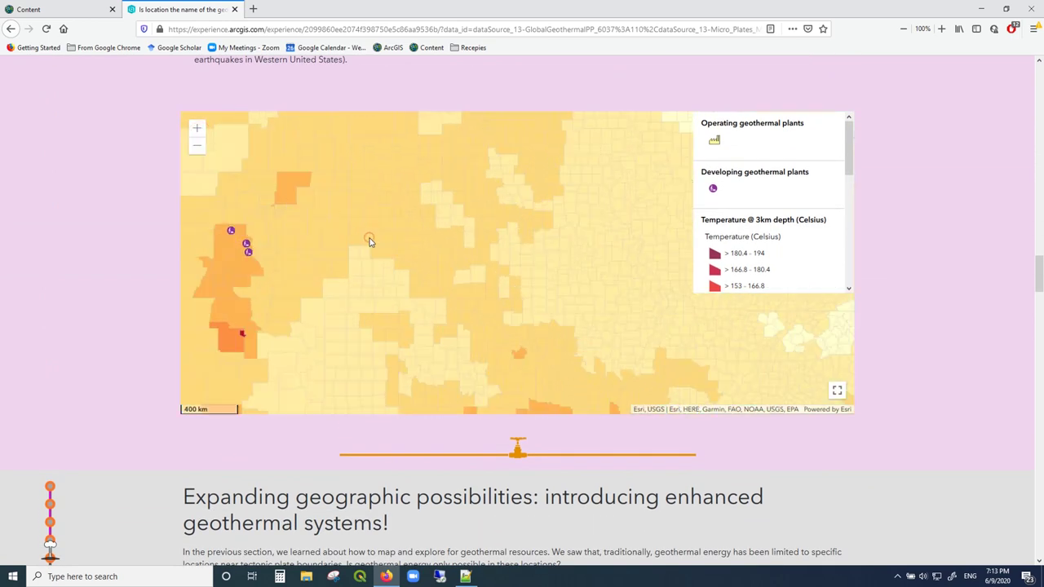
pyautogui.click(369, 242)
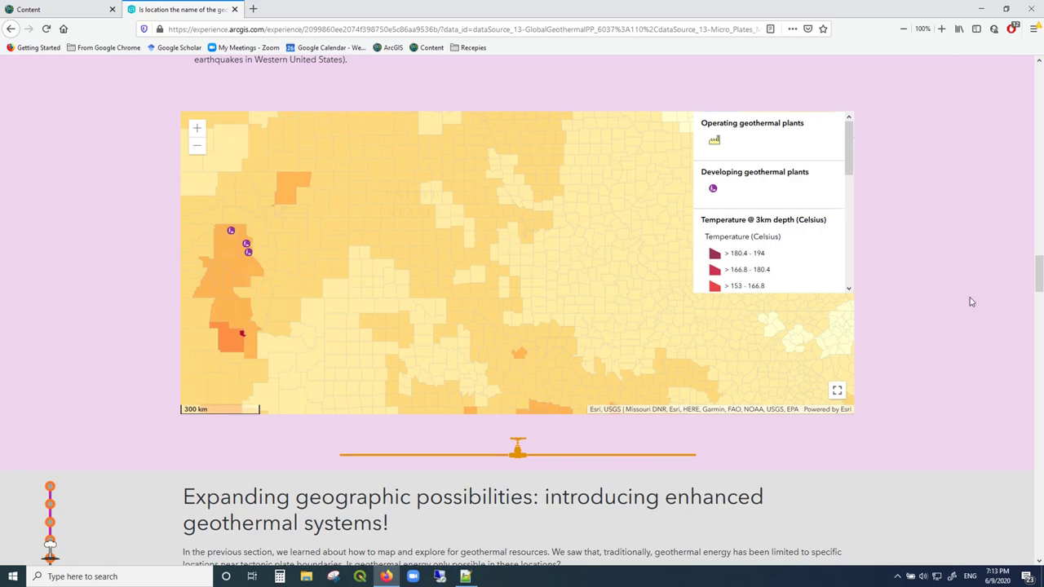
# Browse the gallery of enhanced geothermal system maps from 1970: Mosfellssveit through to 1977: Rosemanowes
pyautogui.scroll(-10, 968, 304)
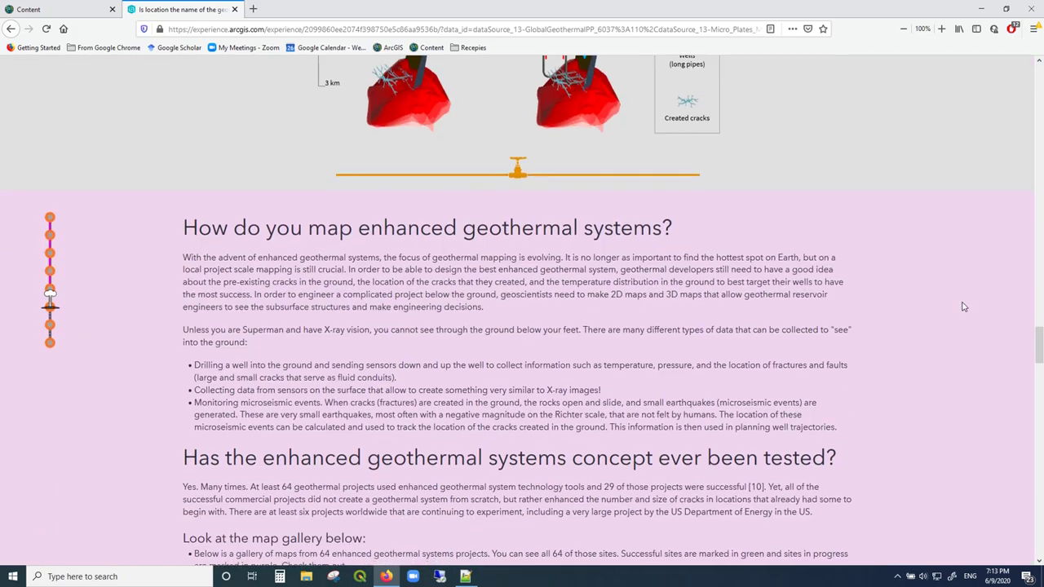
pyautogui.scroll(-15, 964, 307)
pyautogui.scroll(5, 964, 306)
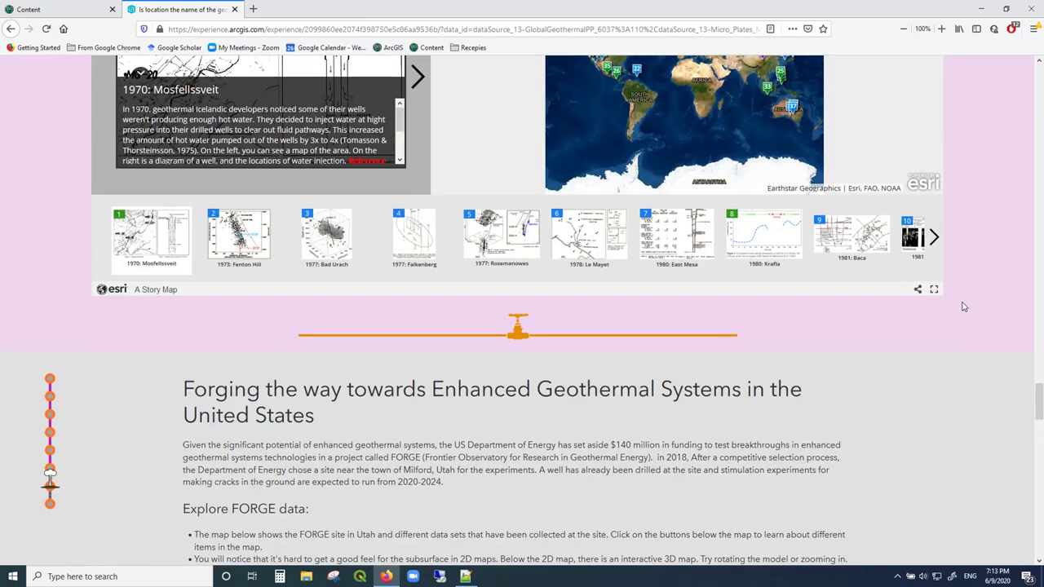
pyautogui.scroll(3, 964, 307)
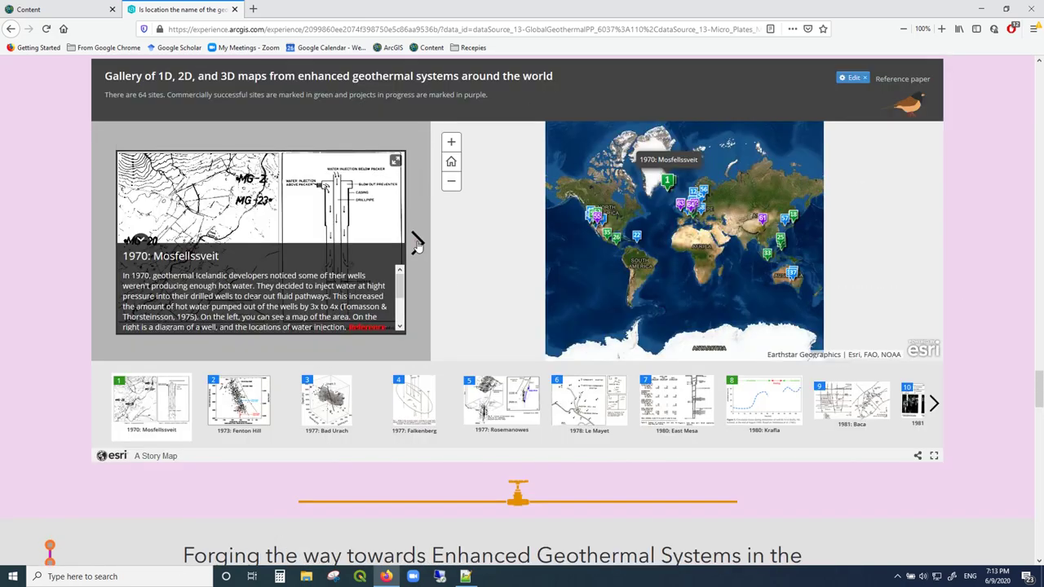
pyautogui.click(416, 243)
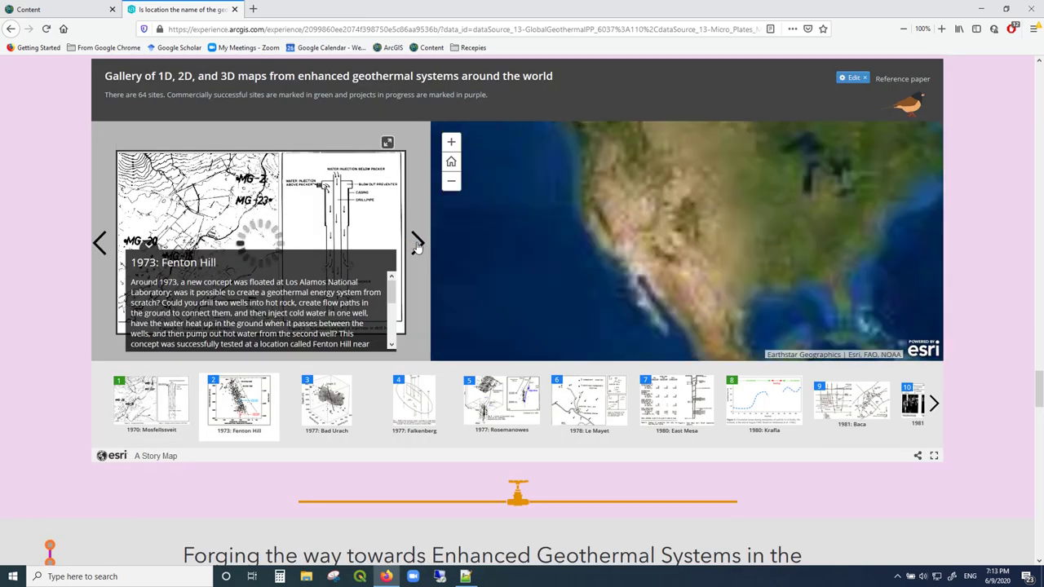
pyautogui.click(415, 243)
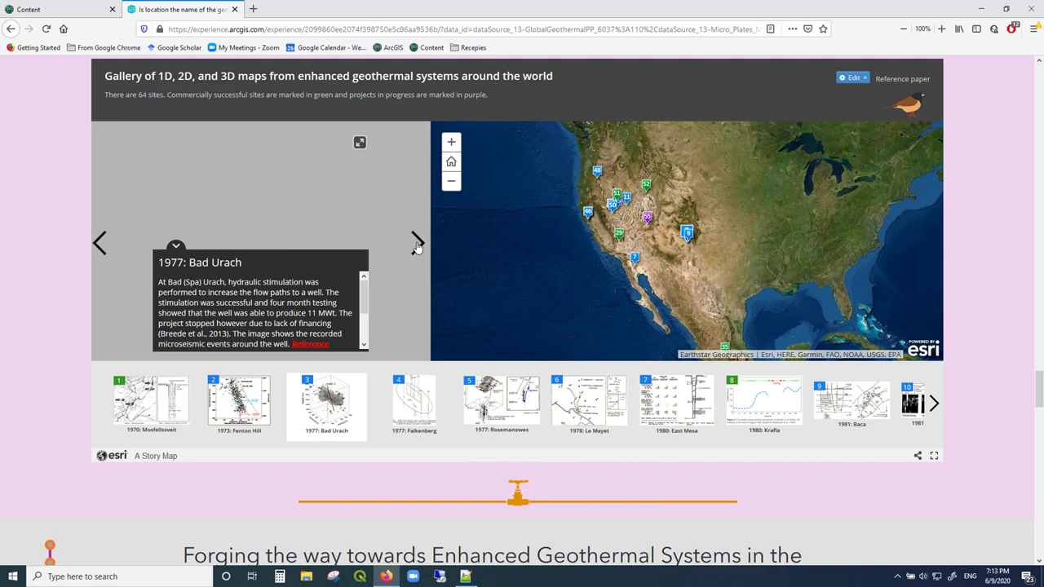
pyautogui.click(416, 243)
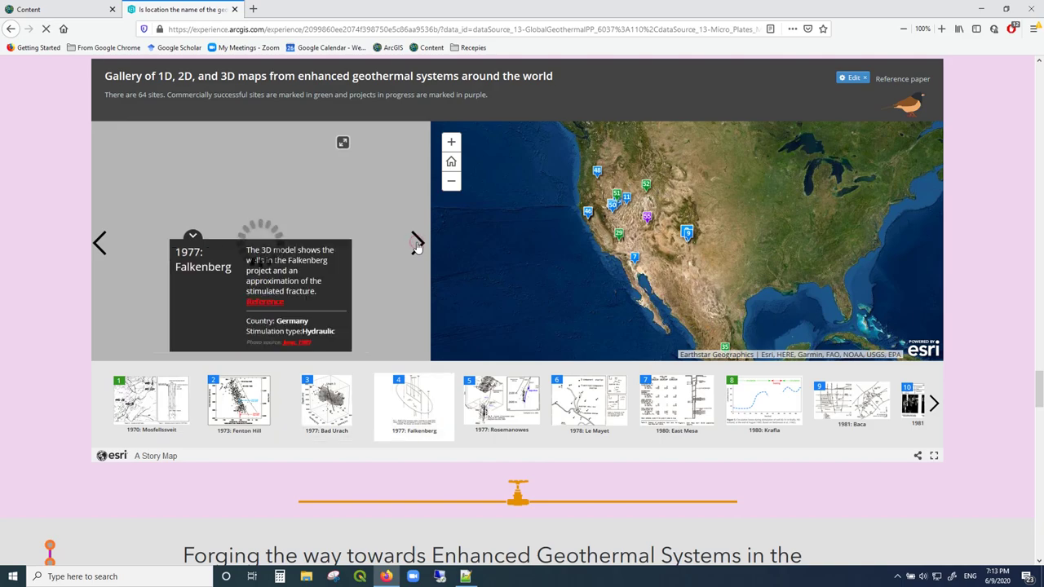
pyautogui.click(416, 243)
# Rotate the 3D FORGE area model, view the final verdict section, and return to the beginning of the page
pyautogui.scroll(-8, 979, 331)
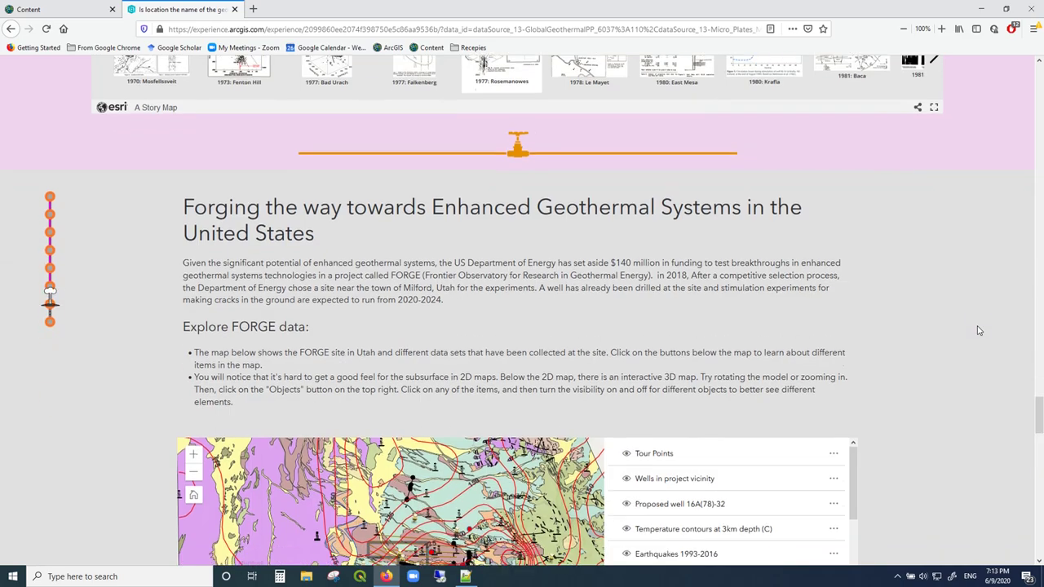
pyautogui.scroll(-8, 978, 330)
pyautogui.scroll(3, 913, 298)
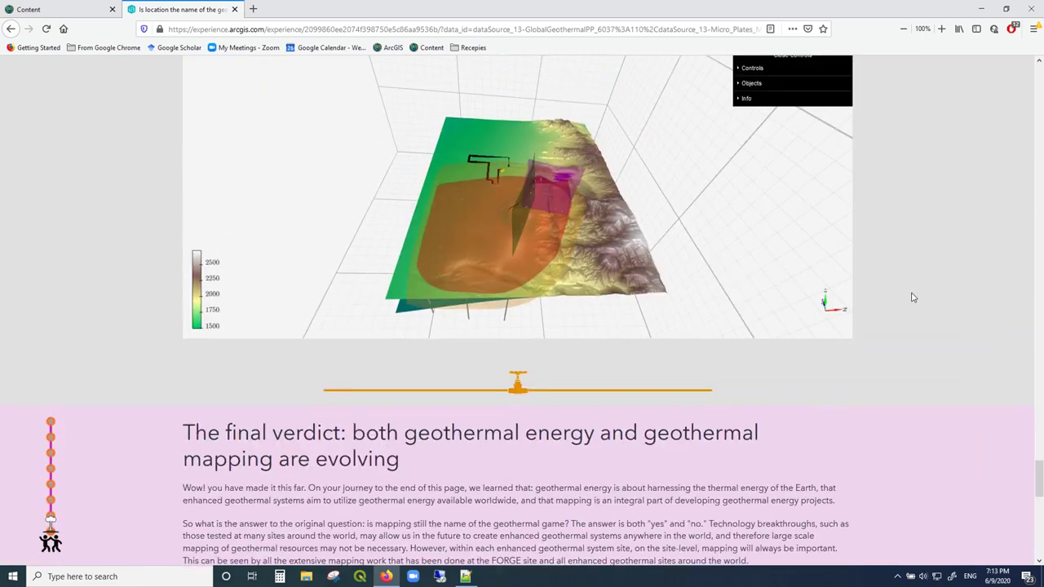
pyautogui.moveTo(506, 243); pyautogui.dragTo(573, 218)
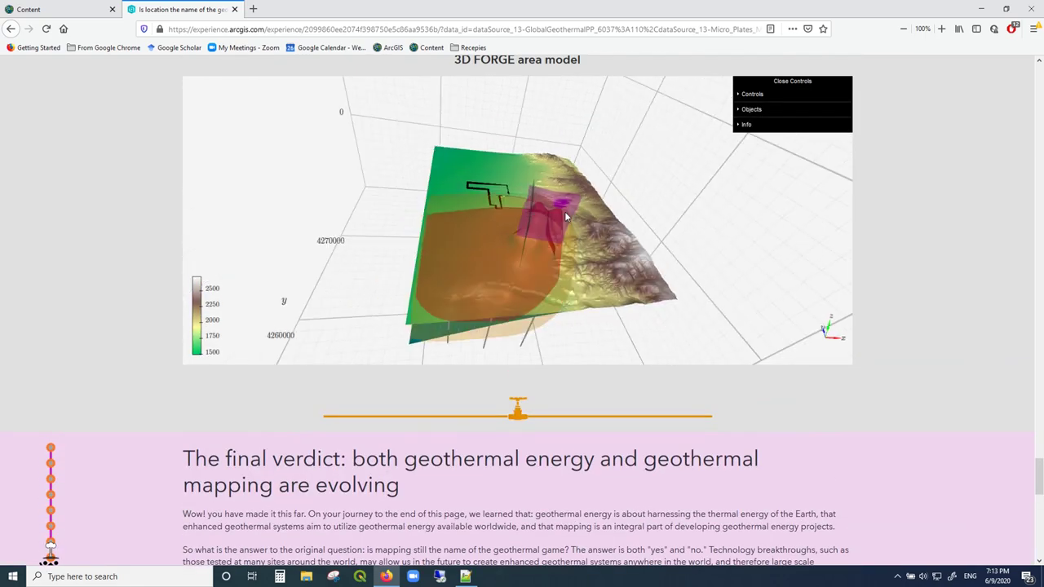
pyautogui.scroll(-10, 1038, 473)
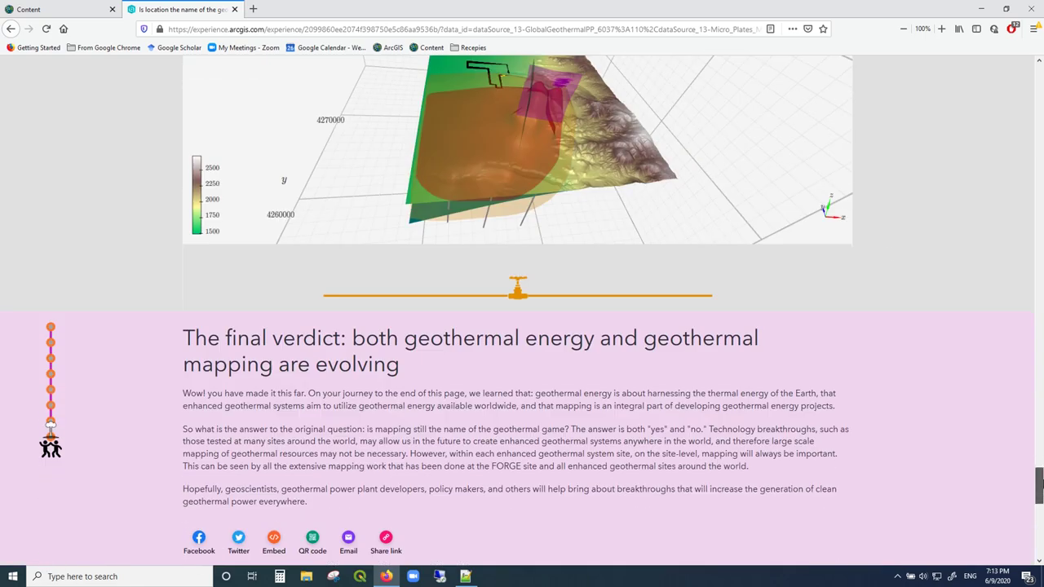
pyautogui.moveTo(1040, 468); pyautogui.dragTo(1038, 77)
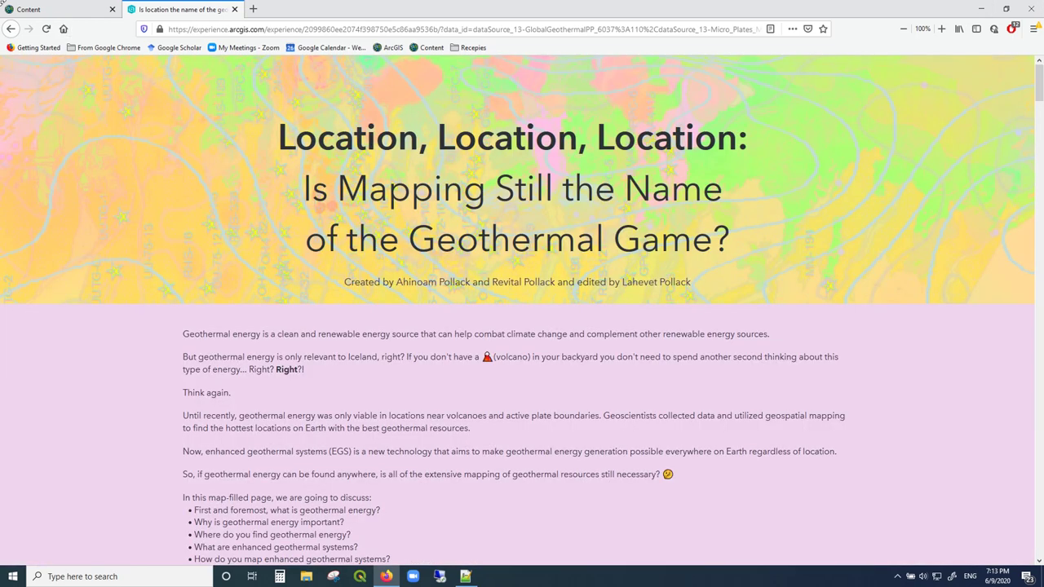
# From the ArcGIS Content page, create a new Experience Builder app using the Blank scrolling page template
pyautogui.click(36, 6)
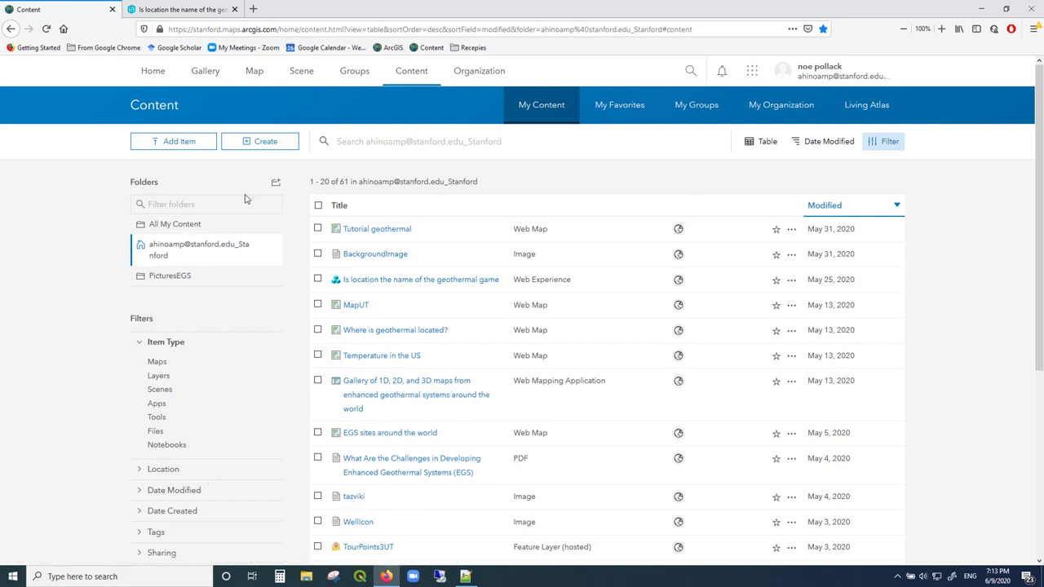
pyautogui.click(254, 143)
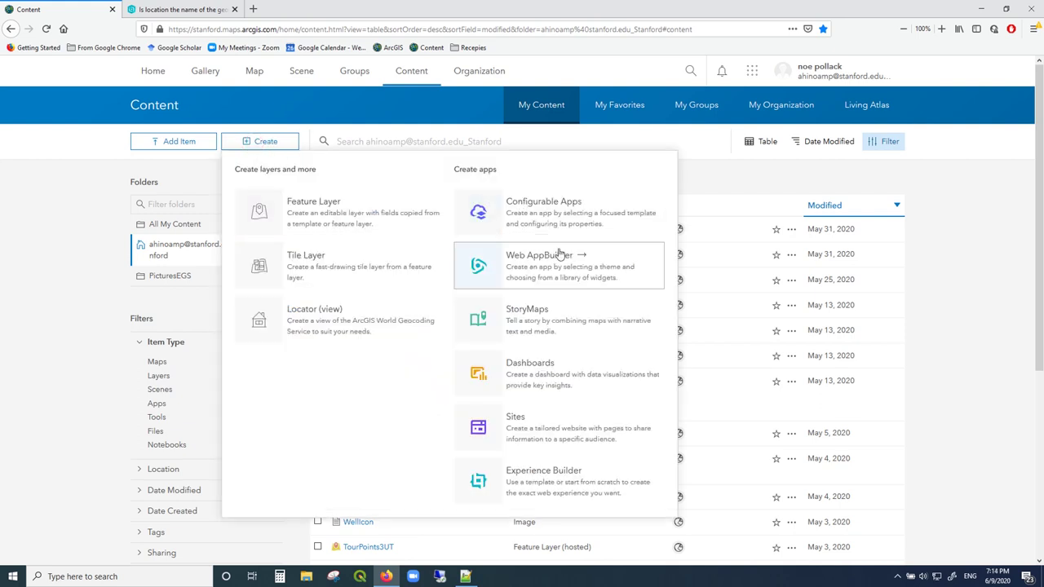
pyautogui.click(551, 482)
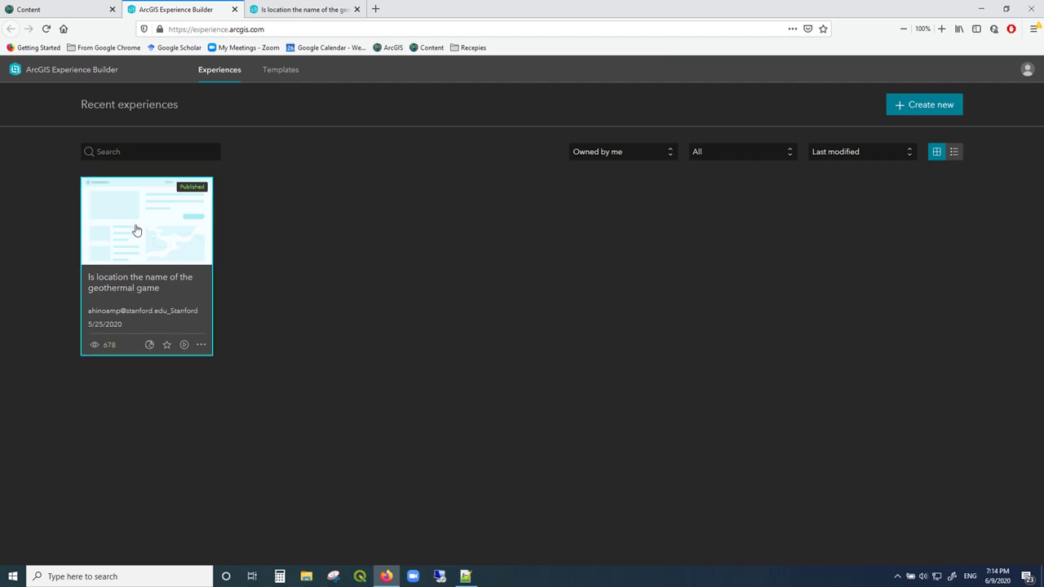
pyautogui.click(906, 115)
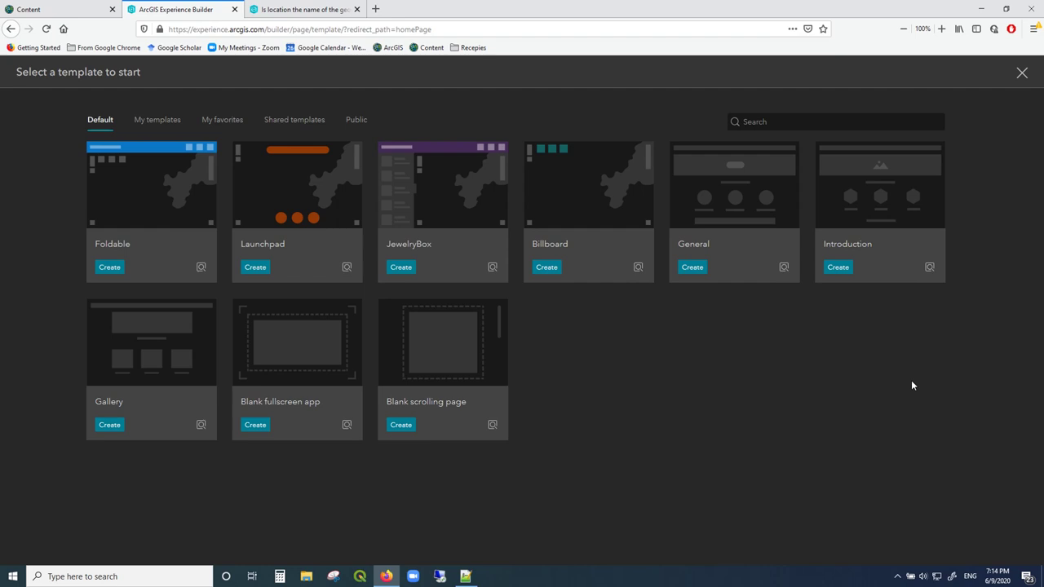
pyautogui.click(404, 427)
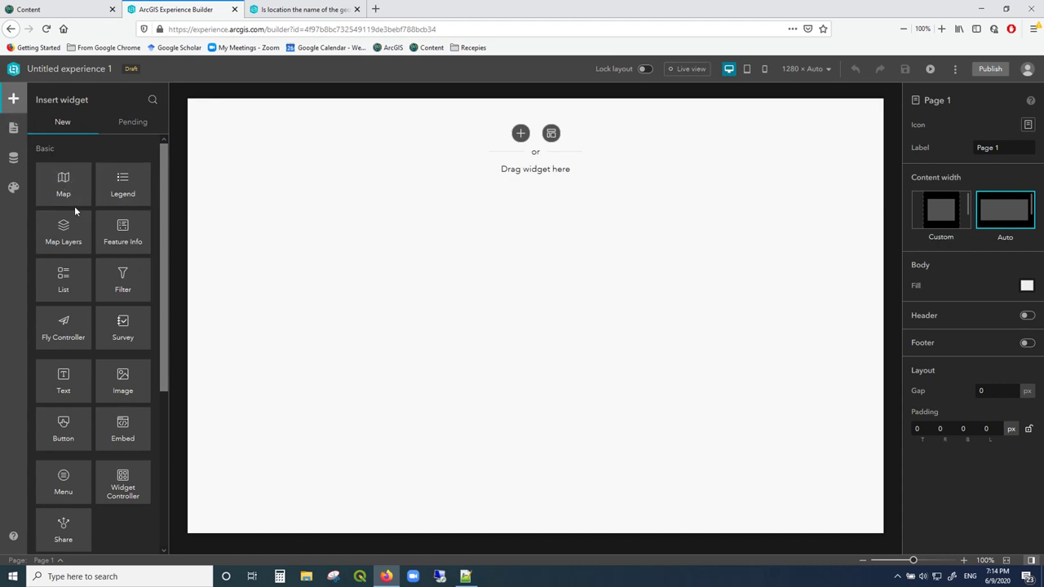
# Review the available basic and layout widgets, the page outline and the data sources of the new experience
pyautogui.moveTo(164, 205); pyautogui.dragTo(163, 379)
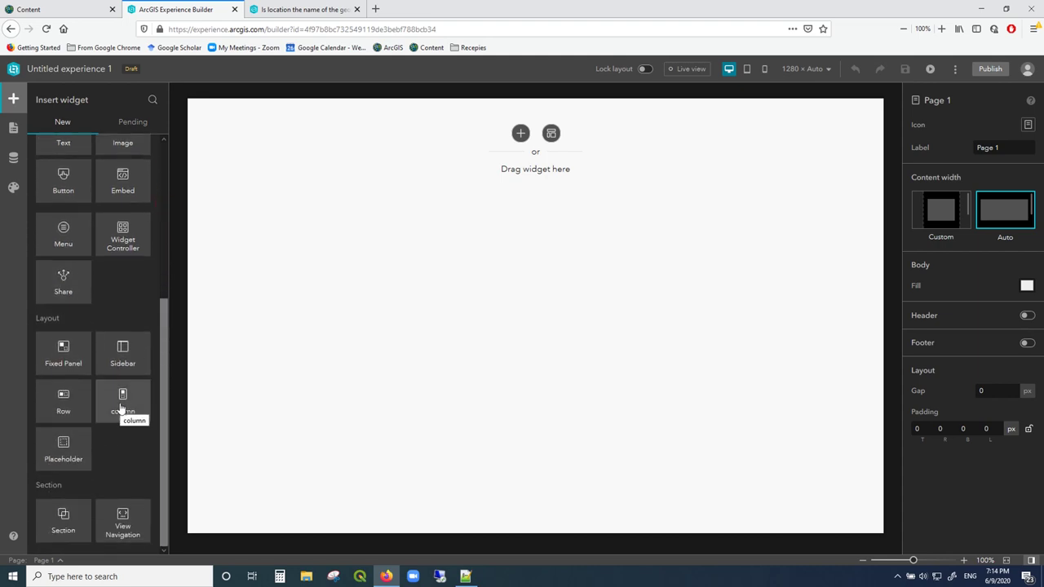
pyautogui.click(13, 127)
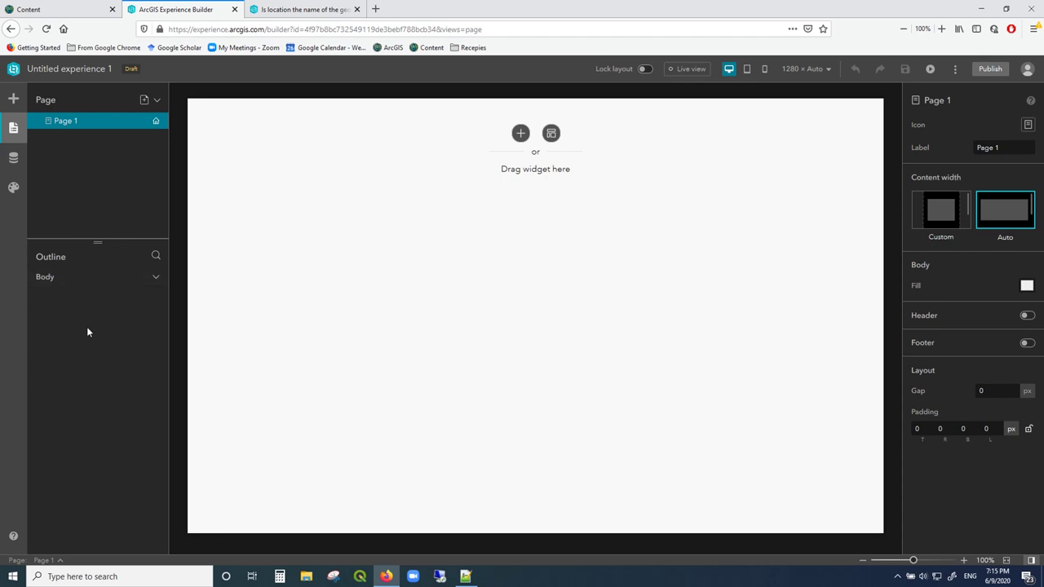
pyautogui.click(14, 160)
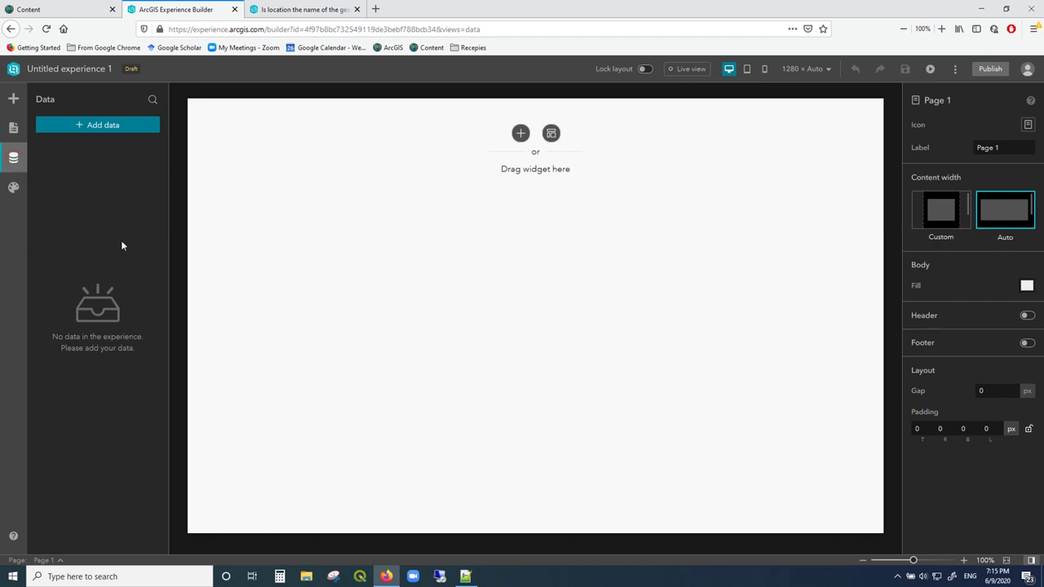
# Open the public web maps for adding data and look up the required map name in the notestutorial.txt notes
pyautogui.click(111, 127)
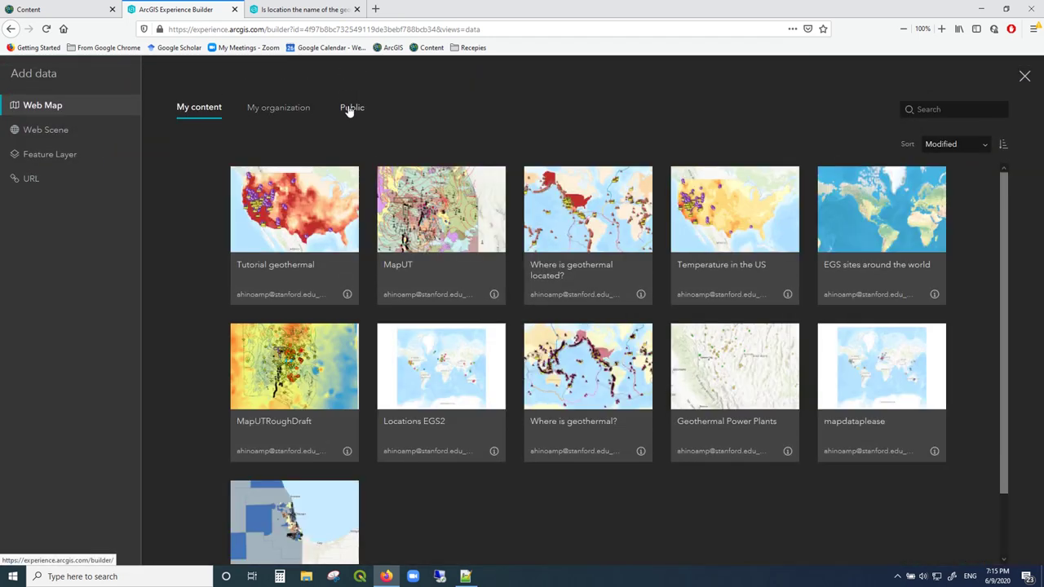
pyautogui.click(351, 109)
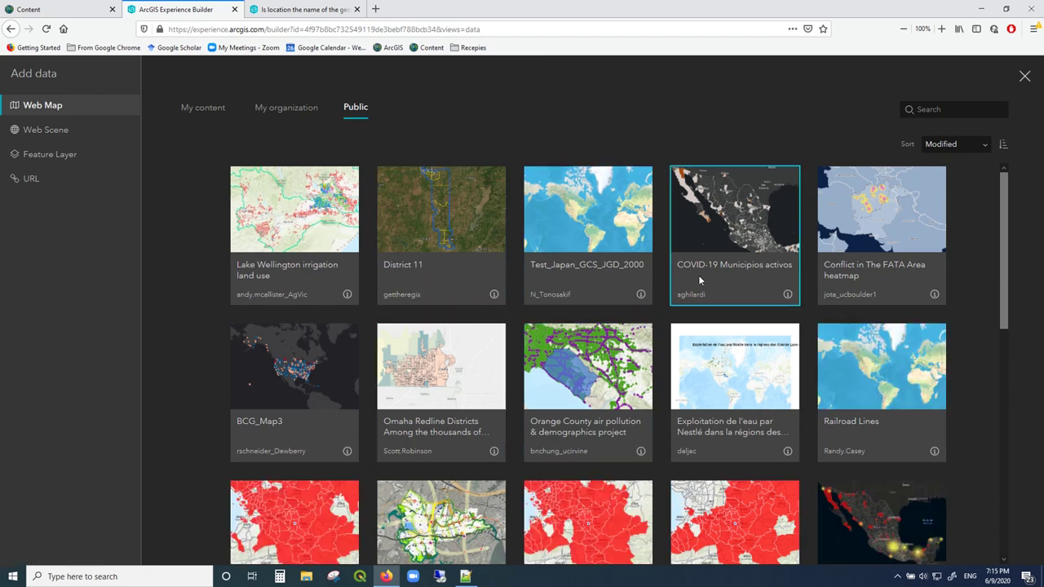
pyautogui.click(940, 108)
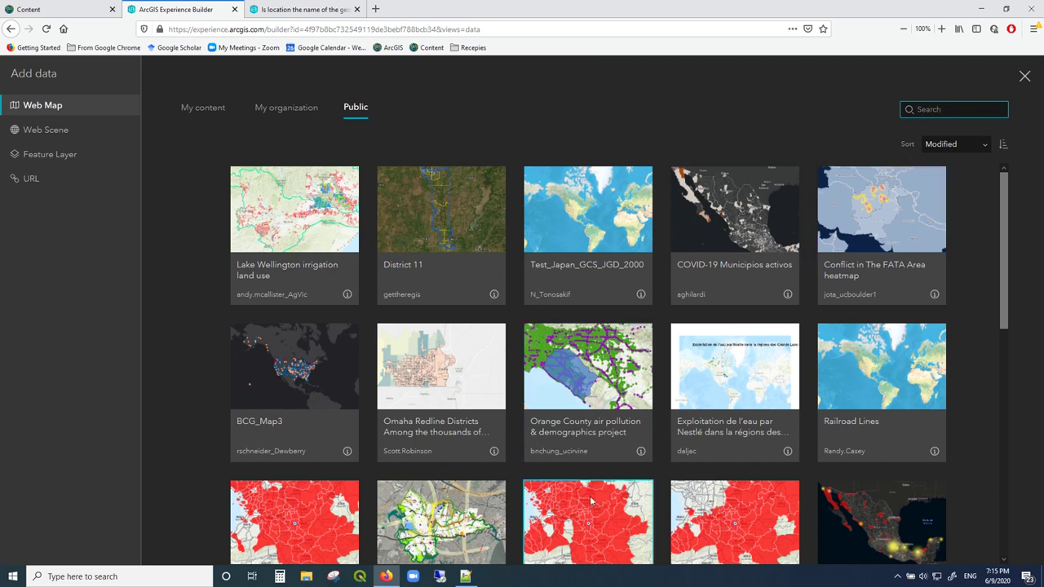
pyautogui.click(465, 576)
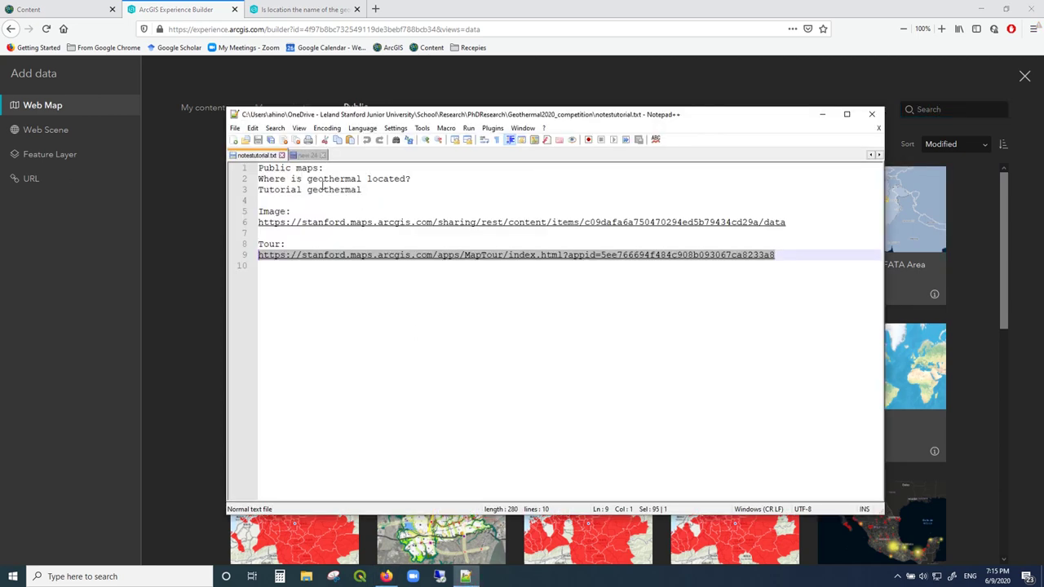
pyautogui.doubleClick(324, 180)
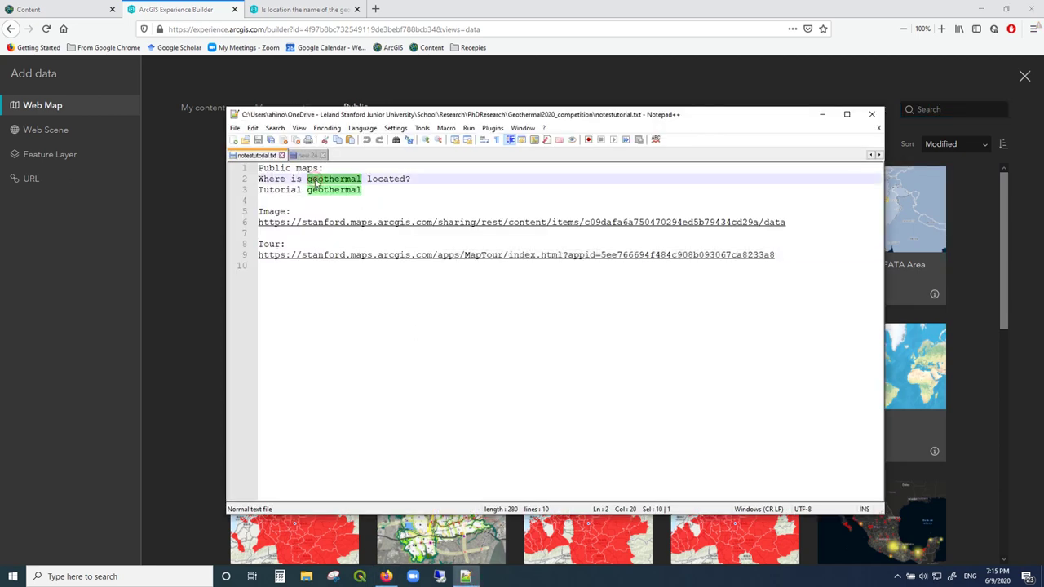
# Search the public web maps for "Where is geothermal located" and add the map of that name as a data source
pyautogui.click(937, 109)
pyautogui.write('whe')
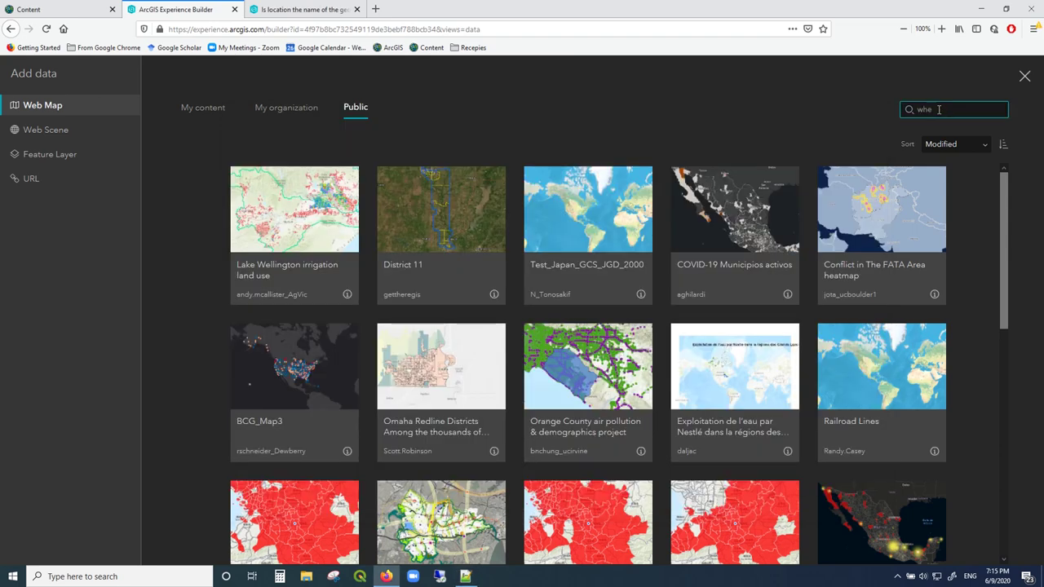
pyautogui.write('re is geothermal located?')
pyautogui.press('Return')
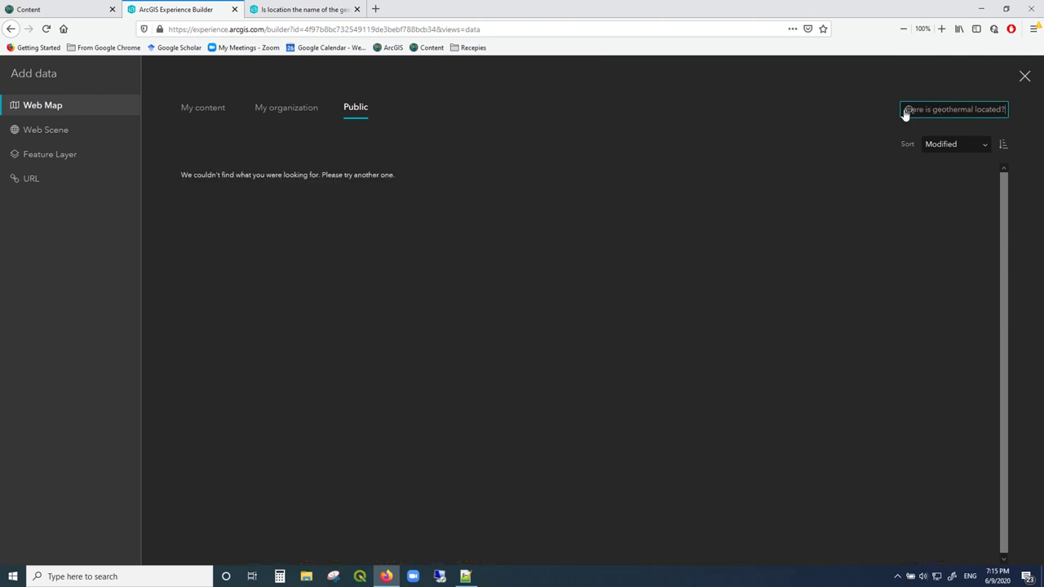
pyautogui.click(905, 114)
pyautogui.press('Return')
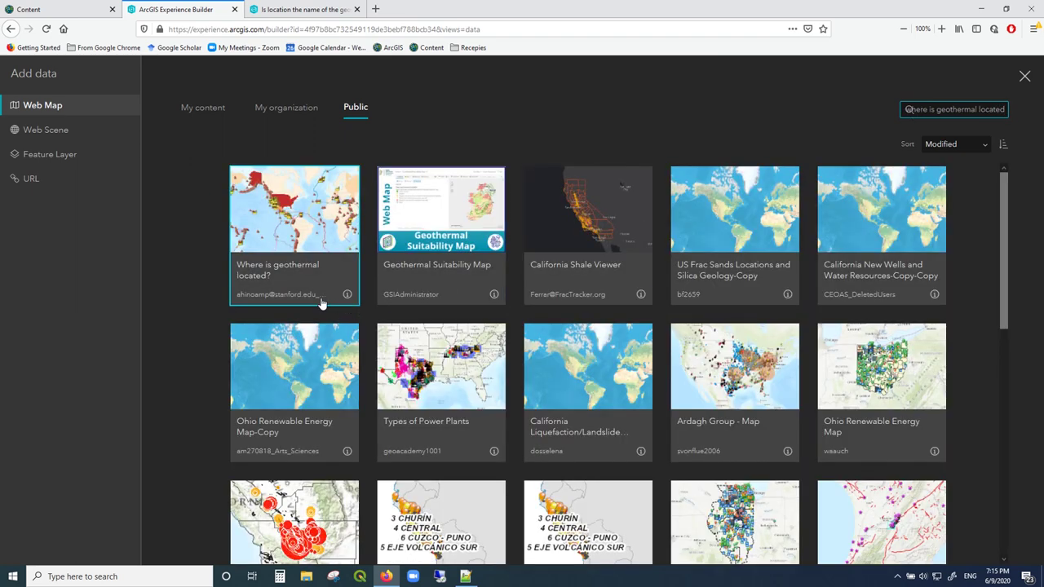
pyautogui.click(303, 232)
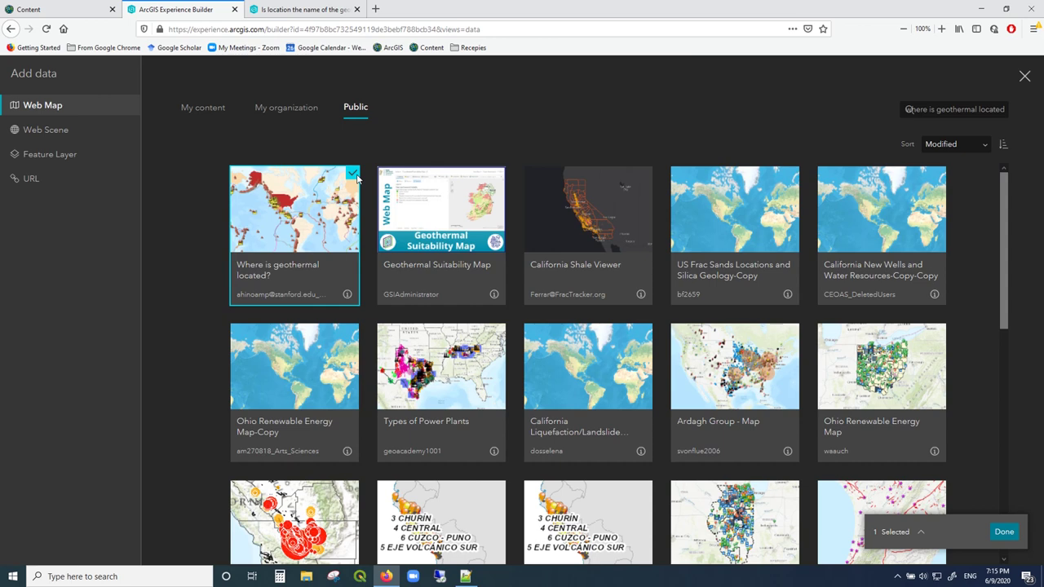
pyautogui.click(1001, 532)
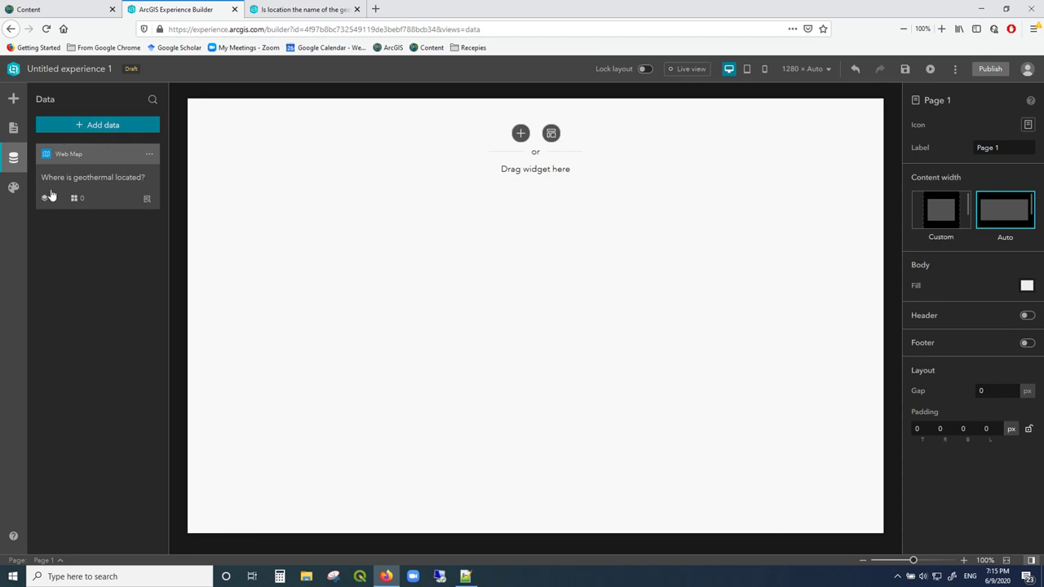
# Check the notes for the second map name, then find the public web map "Tutorial geothermal" and add it to the data
pyautogui.click(114, 131)
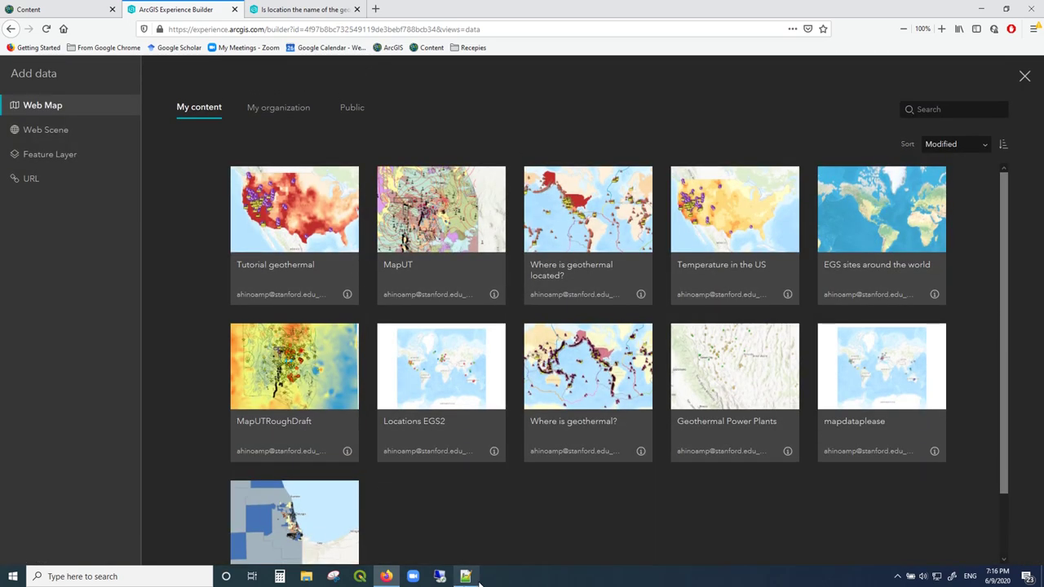
pyautogui.click(466, 577)
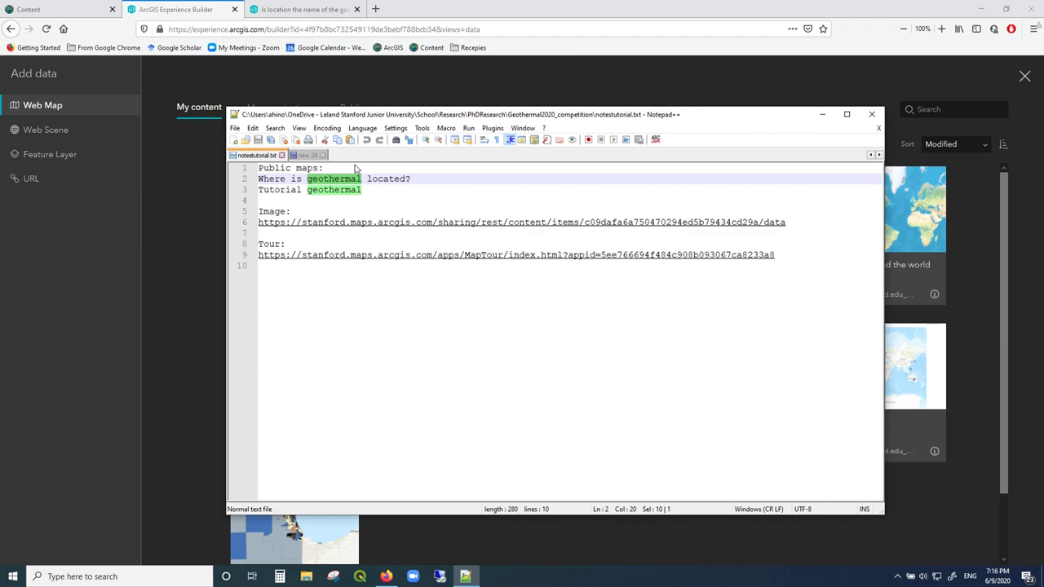
pyautogui.click(883, 75)
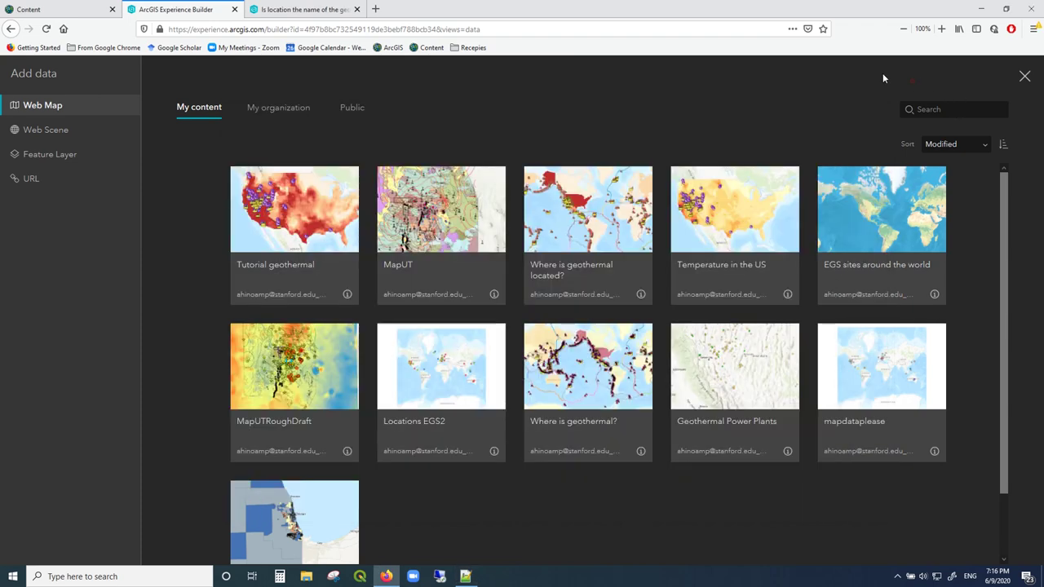
pyautogui.click(349, 109)
pyautogui.click(960, 113)
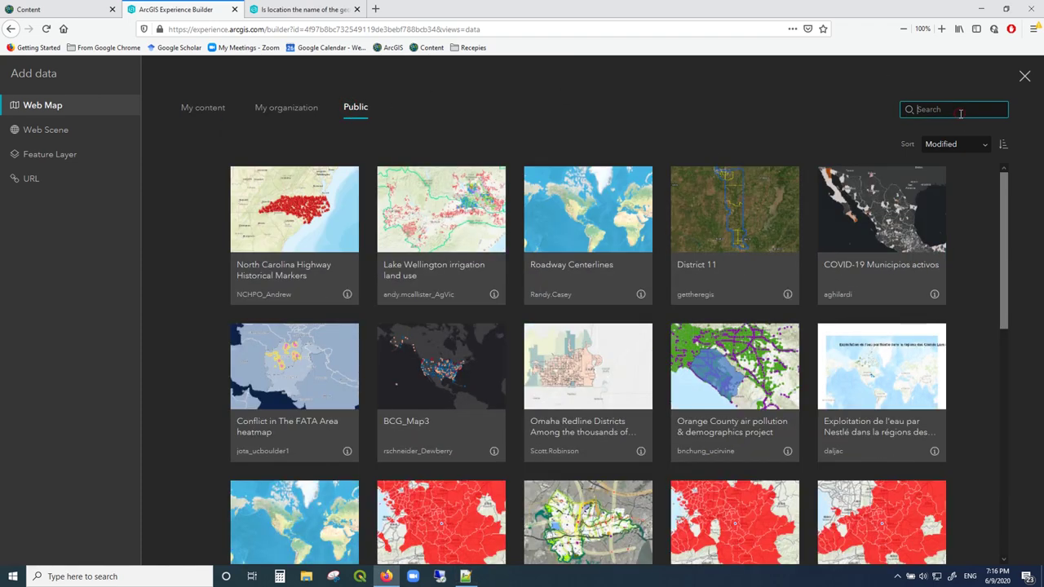
pyautogui.write('Tutor')
pyautogui.write('ial geog')
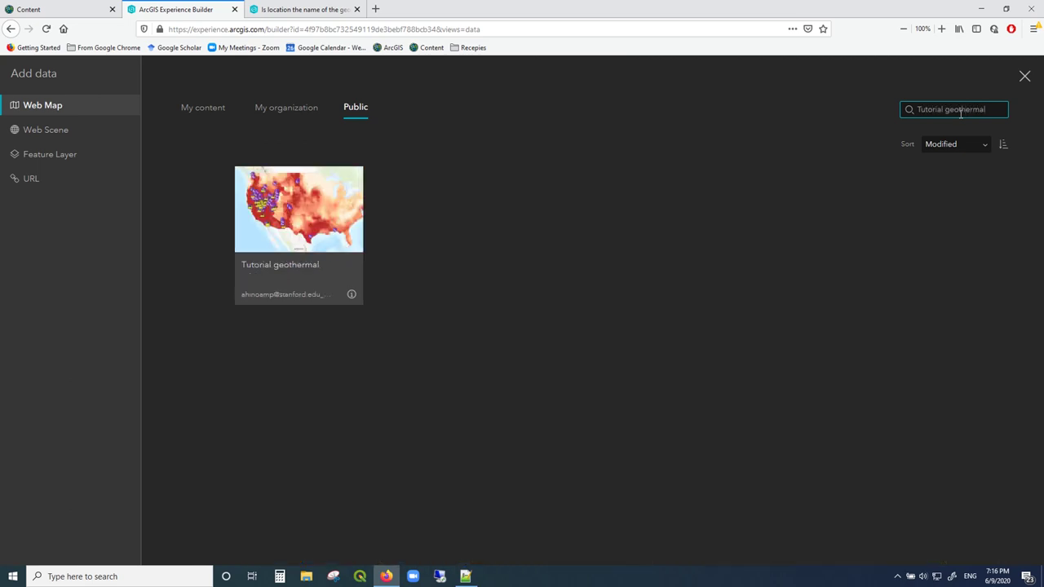
pyautogui.click(333, 235)
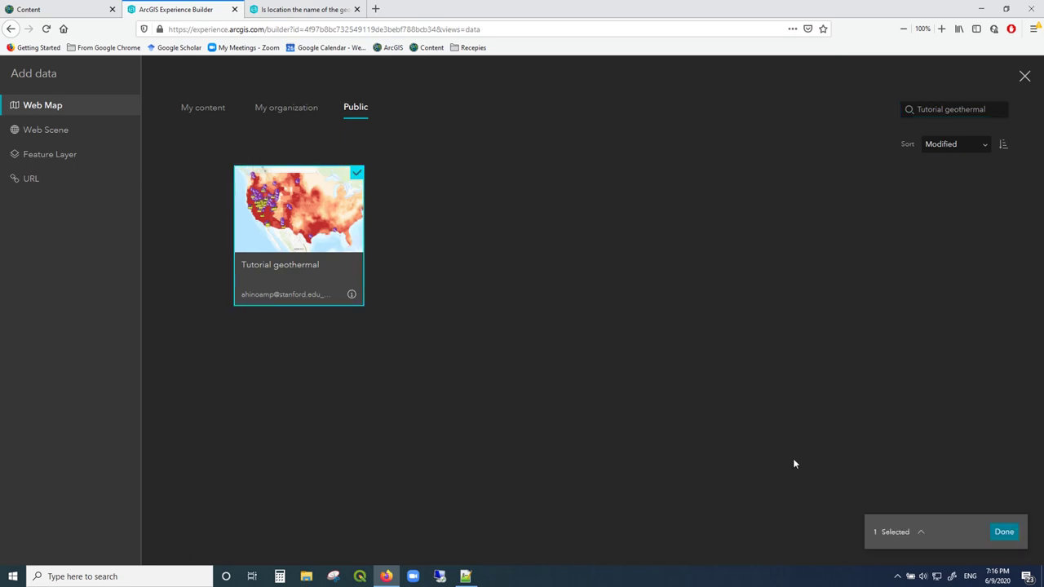
pyautogui.click(1004, 531)
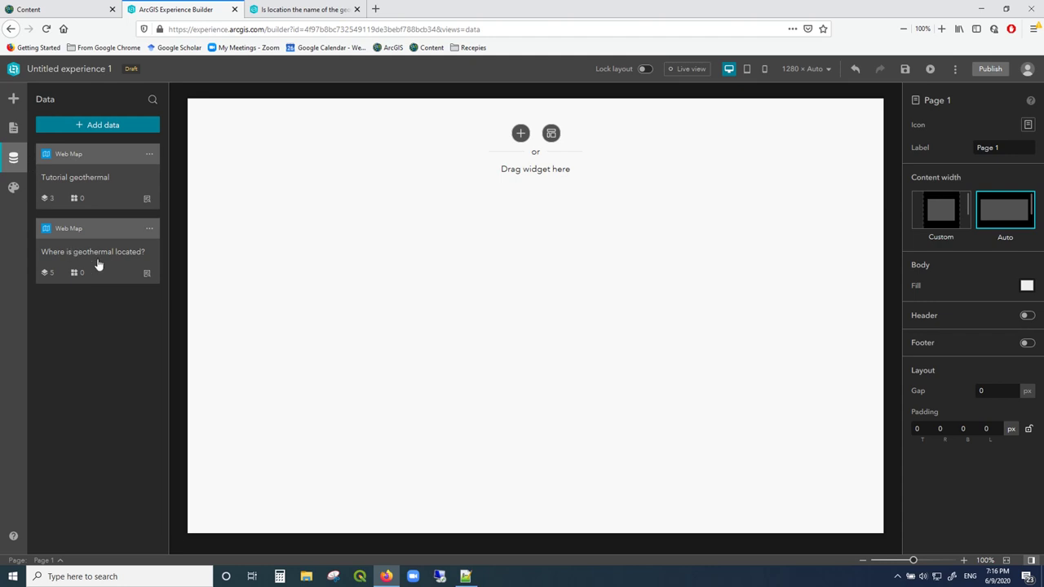
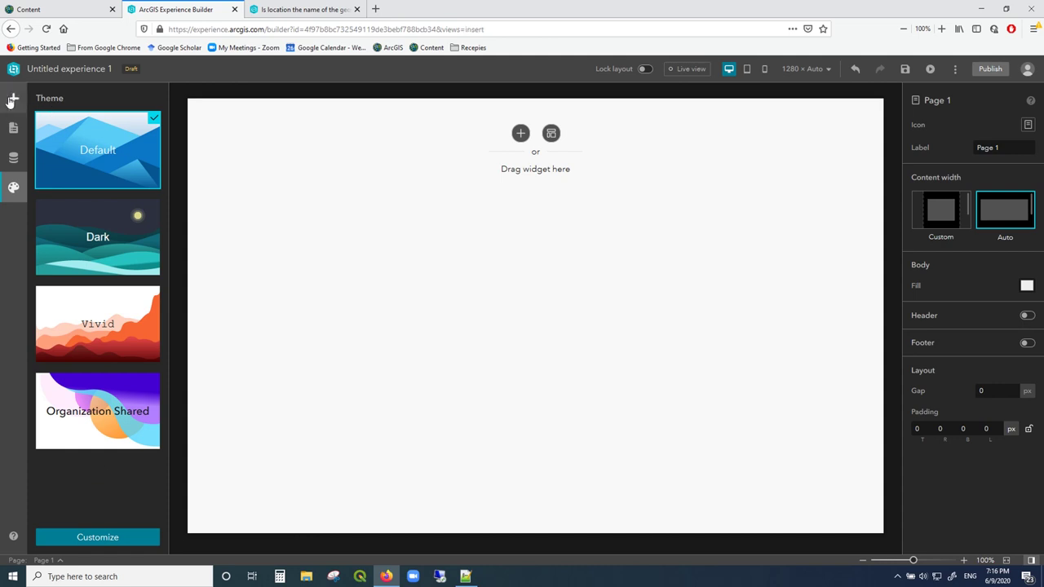
# Insert a Row layout widget at the start of the blank page and stretch it to the full page width
pyautogui.click(11, 100)
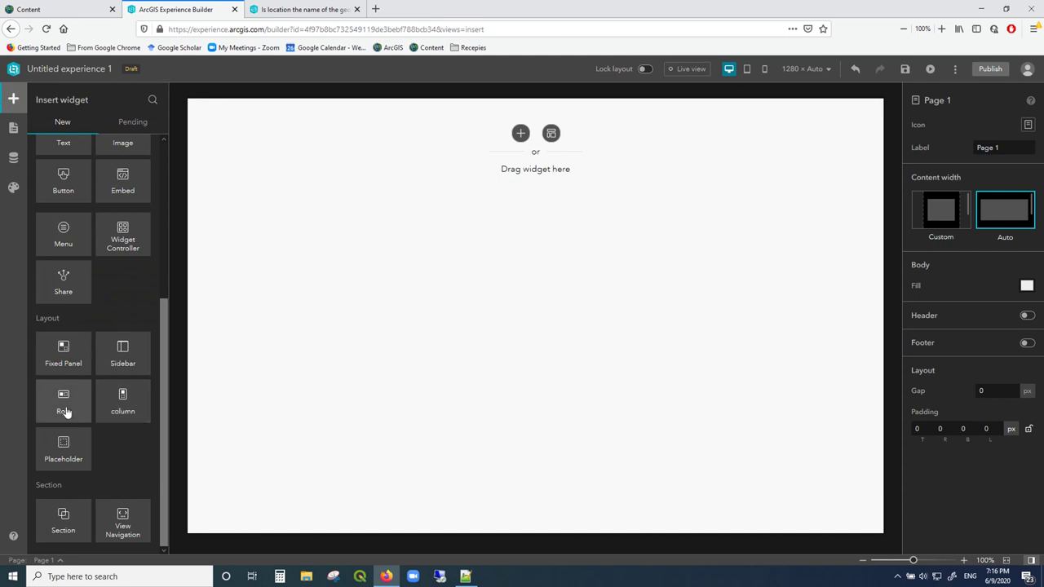
pyautogui.moveTo(66, 401); pyautogui.dragTo(282, 203)
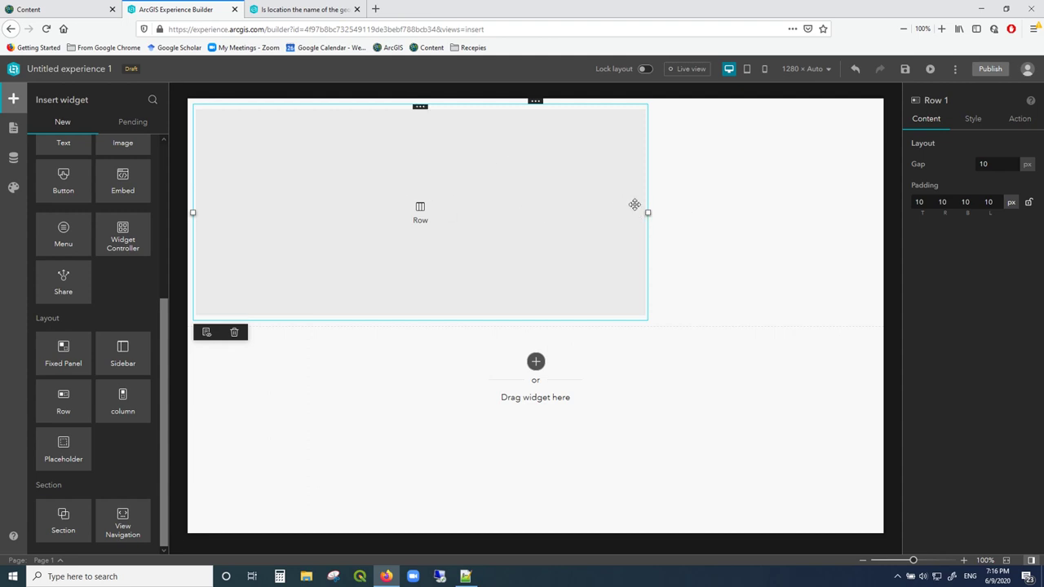
pyautogui.moveTo(645, 211); pyautogui.dragTo(864, 213)
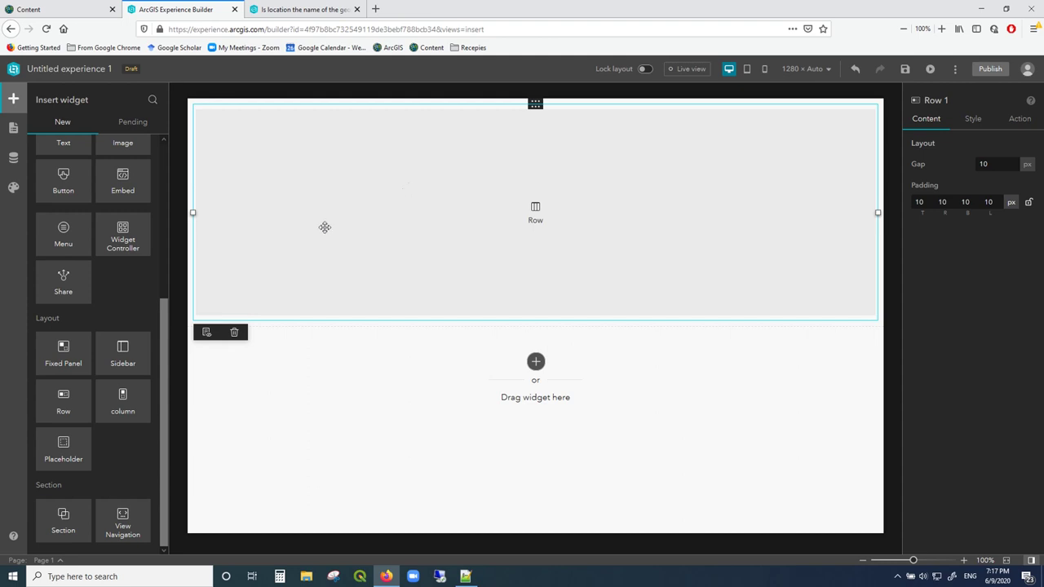
# Place a Text widget filling the row and enter "My beautiful title: Where is geothermal?" in it
pyautogui.scroll(5, 131, 391)
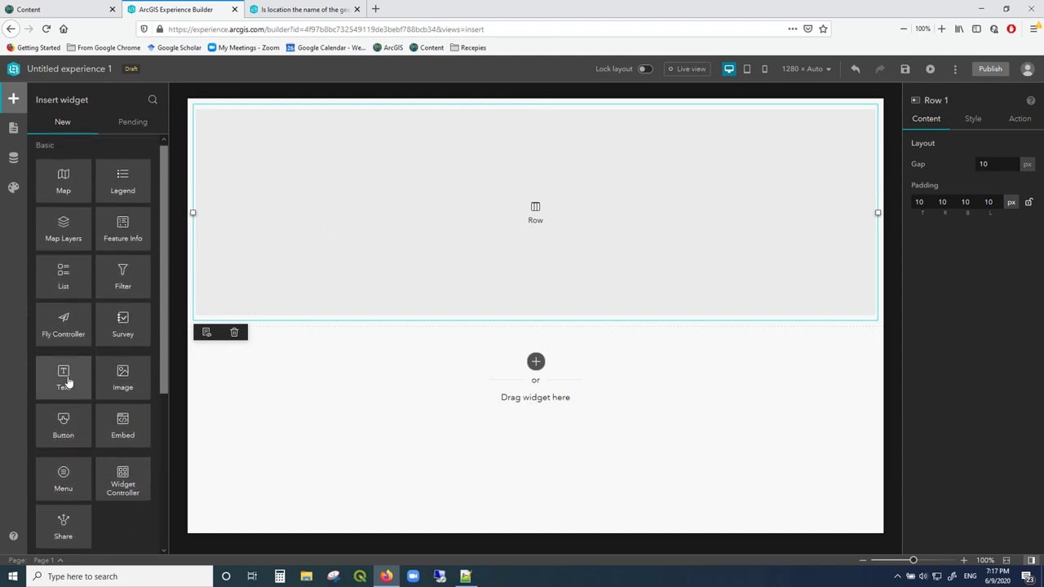
pyautogui.moveTo(66, 379); pyautogui.dragTo(869, 235)
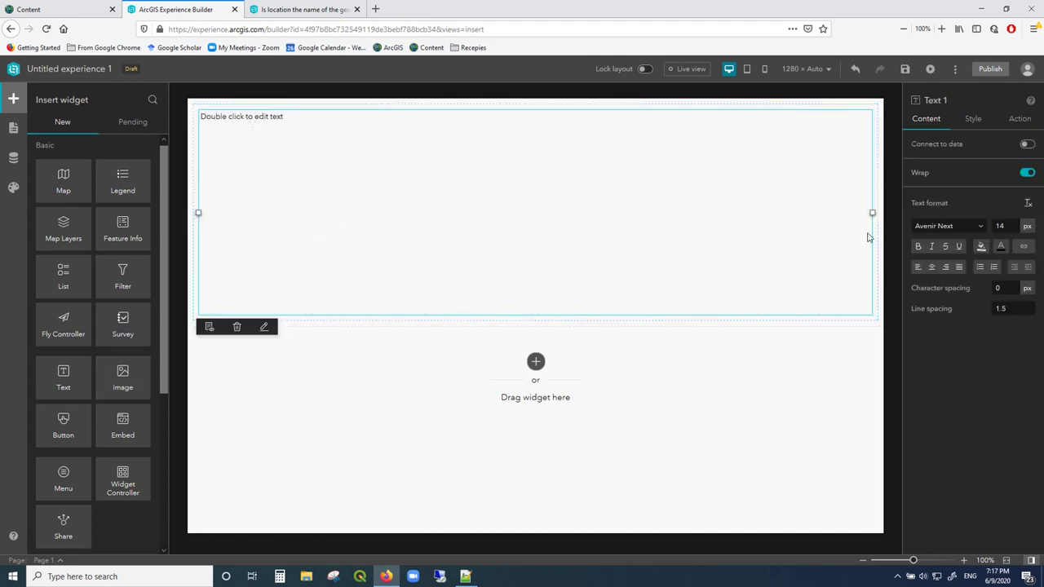
pyautogui.doubleClick(453, 156)
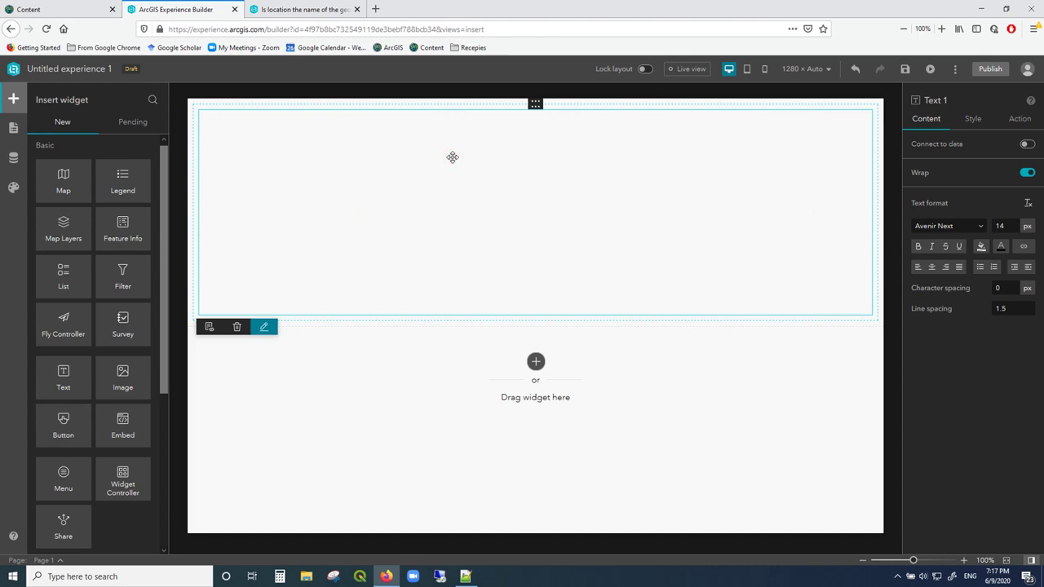
pyautogui.write('M')
pyautogui.write('y beautiful title: Where is ')
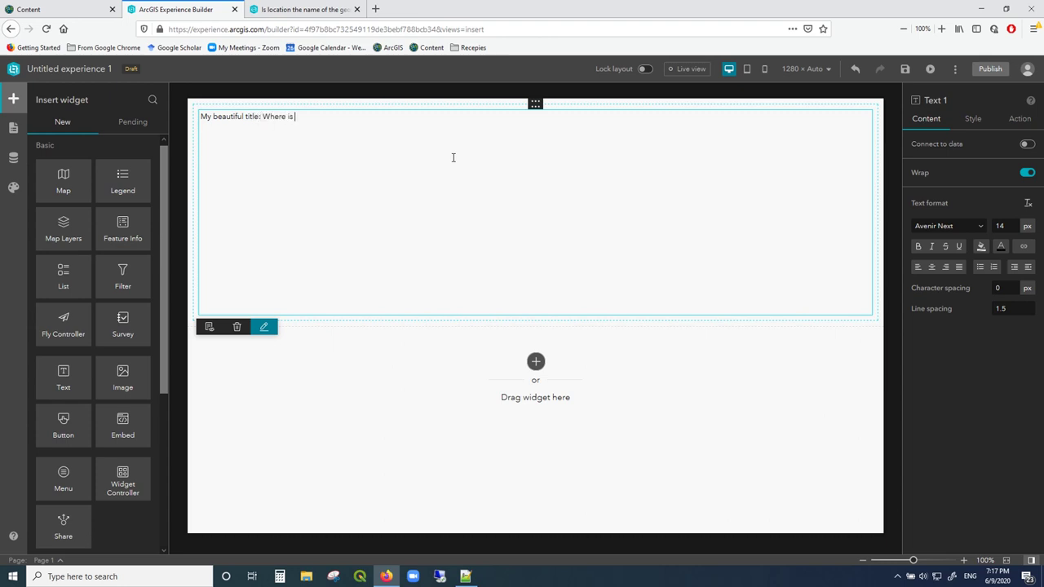
pyautogui.write('goe')
# Enlarge the whole title text, trying a font size of 33 px and settling on 55 px
pyautogui.tripleClick(295, 116)
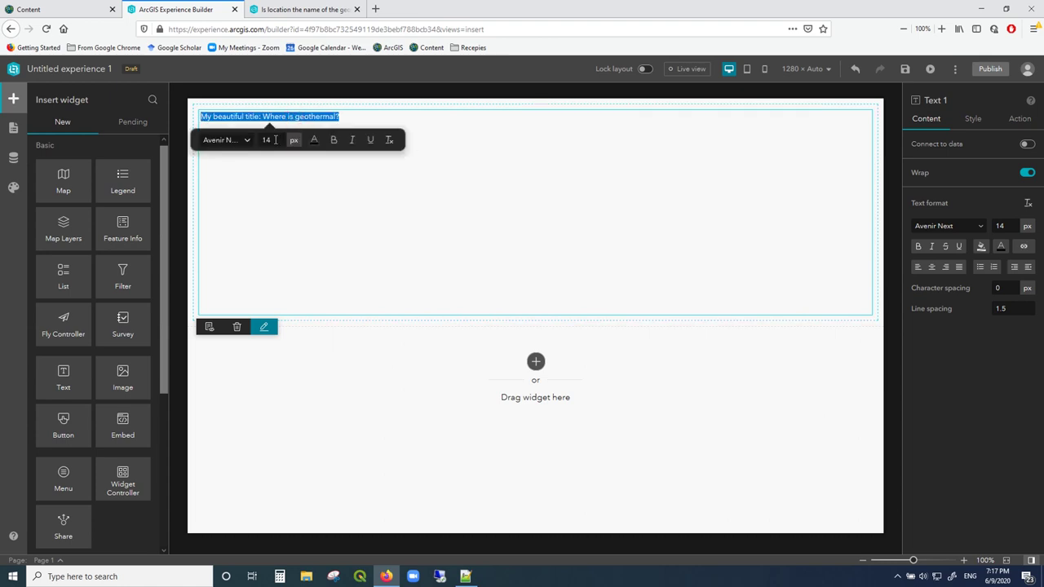
pyautogui.click(275, 139)
pyautogui.write('33')
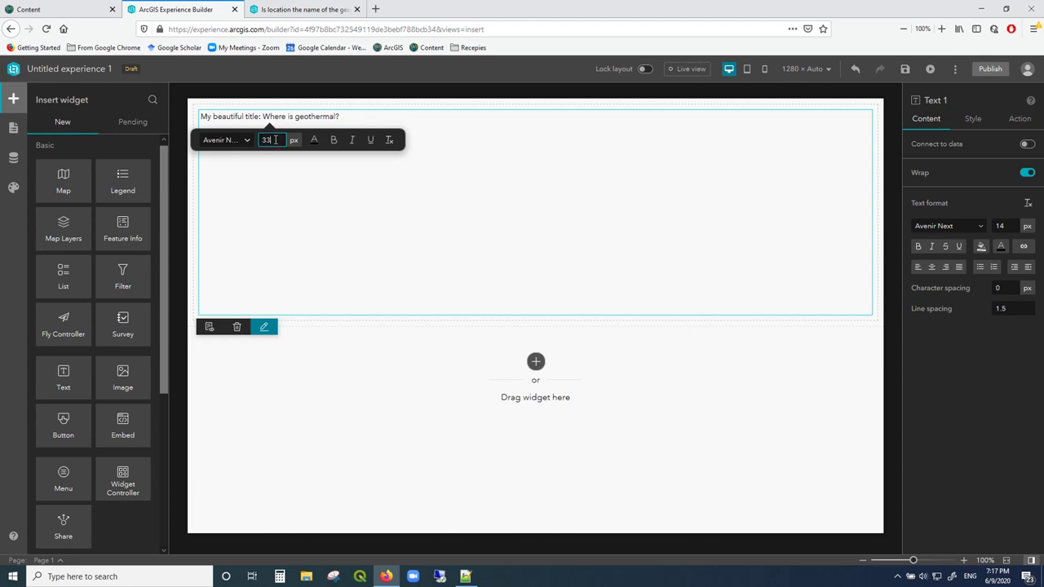
pyautogui.press('Return')
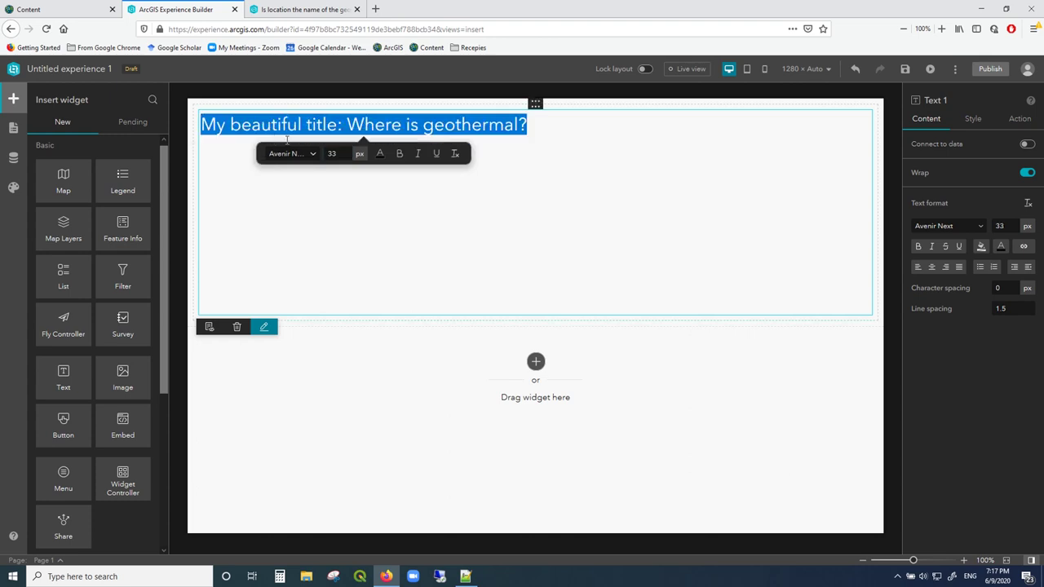
pyautogui.click(331, 154)
pyautogui.write('55')
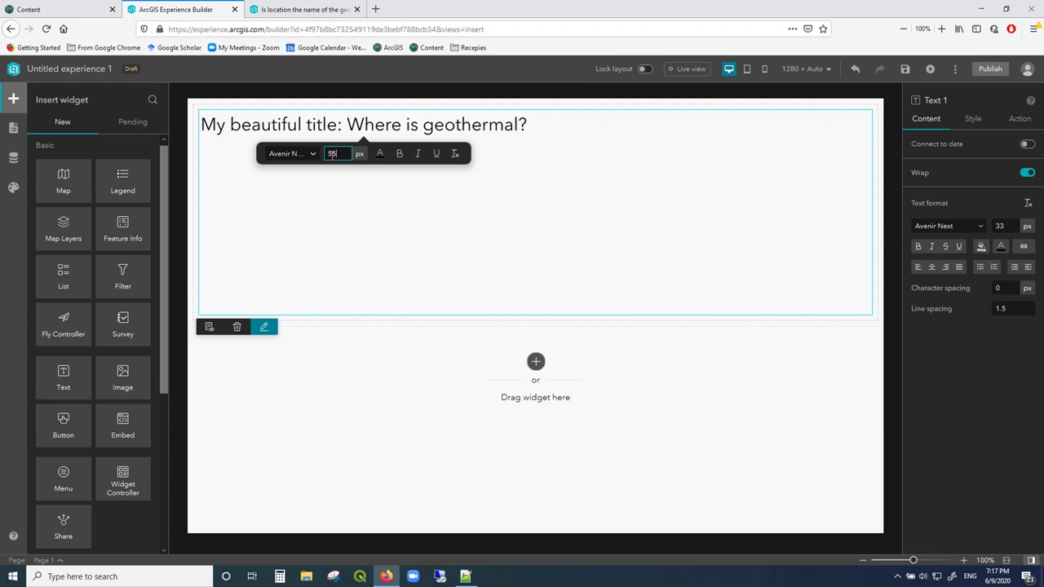
pyautogui.press('Return')
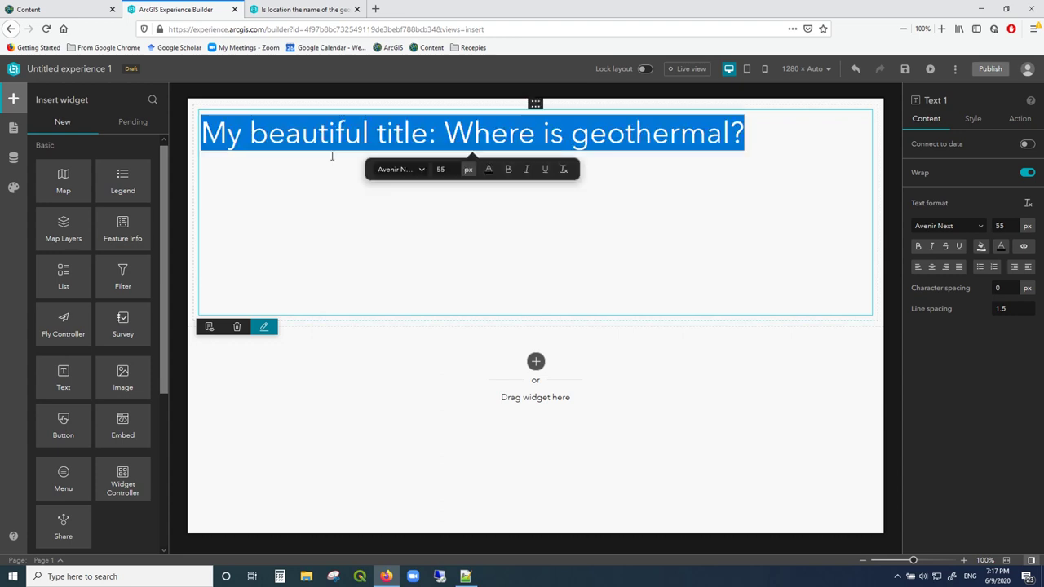
# Centre the title text and insert an empty line above it
pyautogui.click(931, 269)
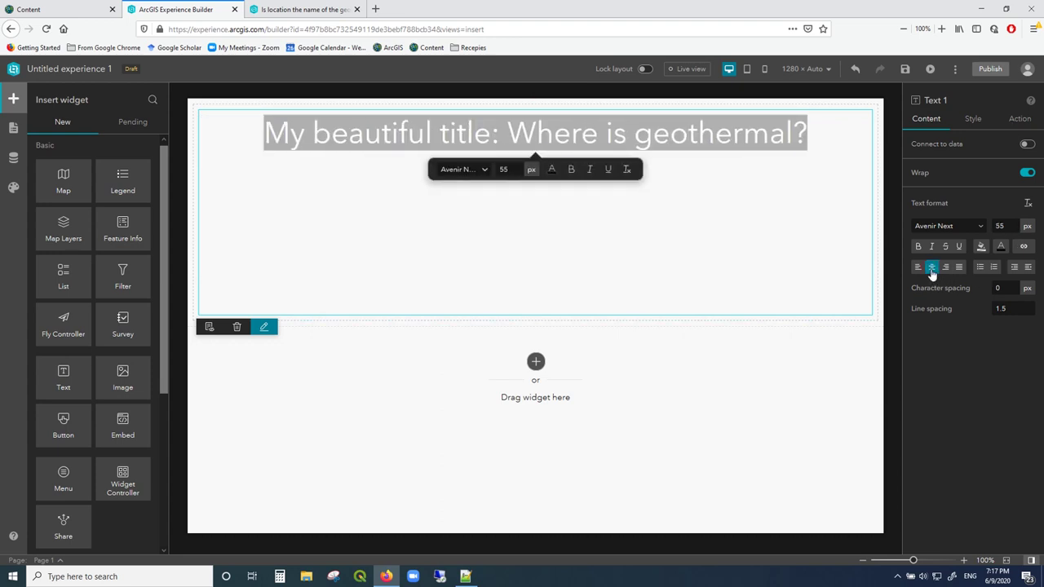
pyautogui.click(258, 133)
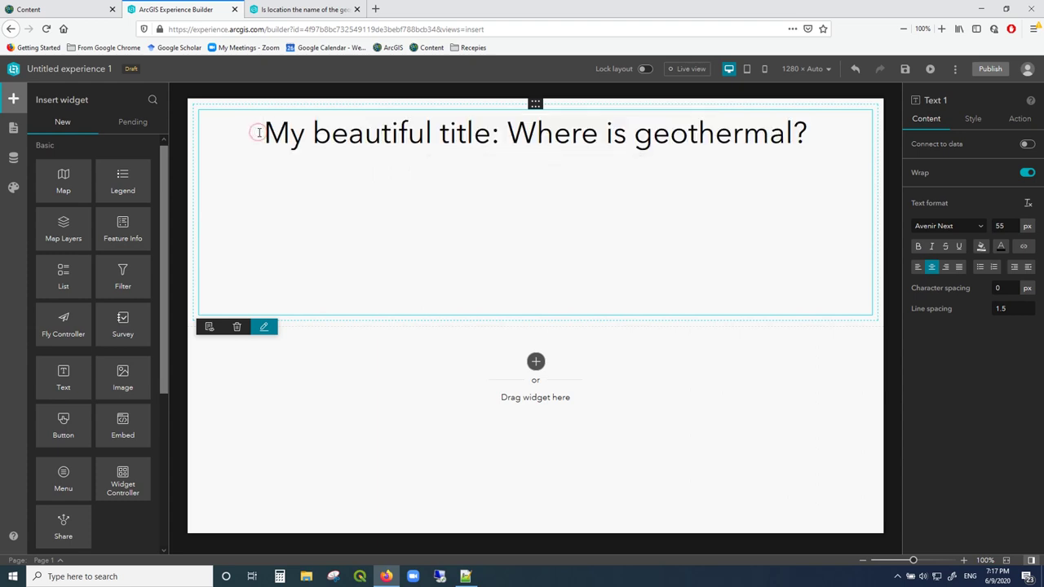
pyautogui.press('Return')
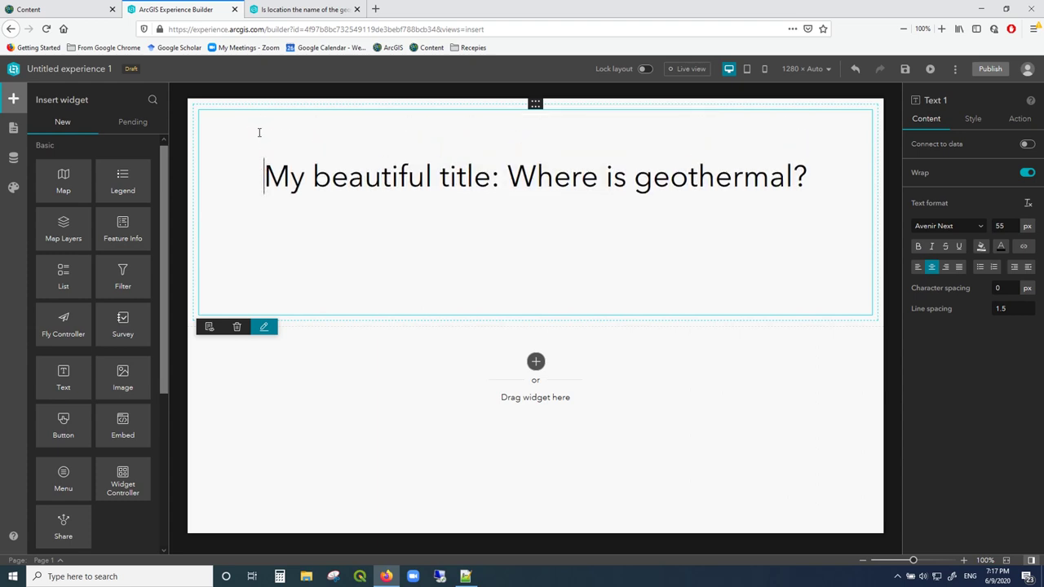
# Select the block around the title row and open its background image setting for a web URL
pyautogui.click(193, 152)
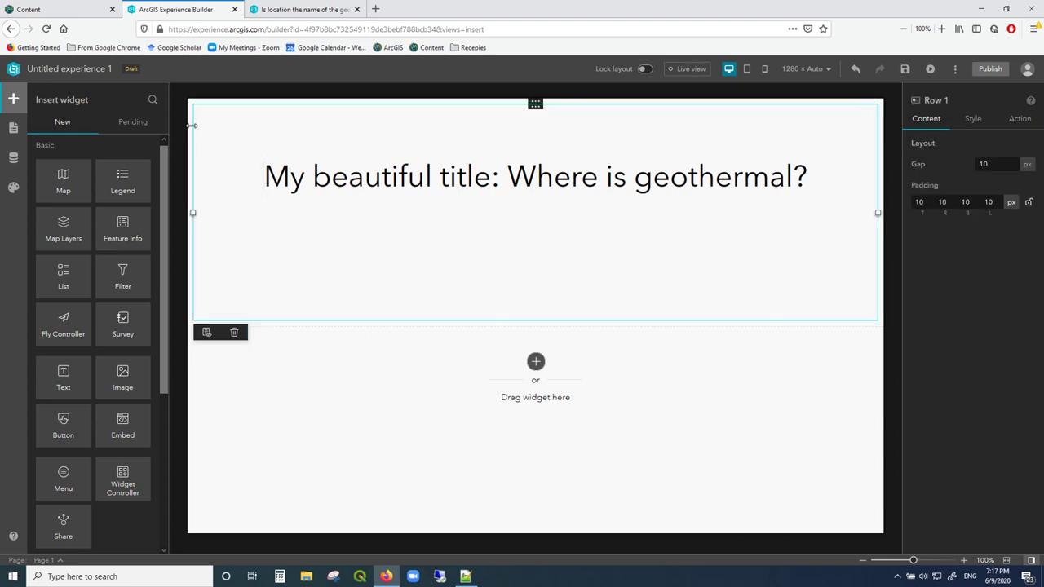
pyautogui.click(188, 131)
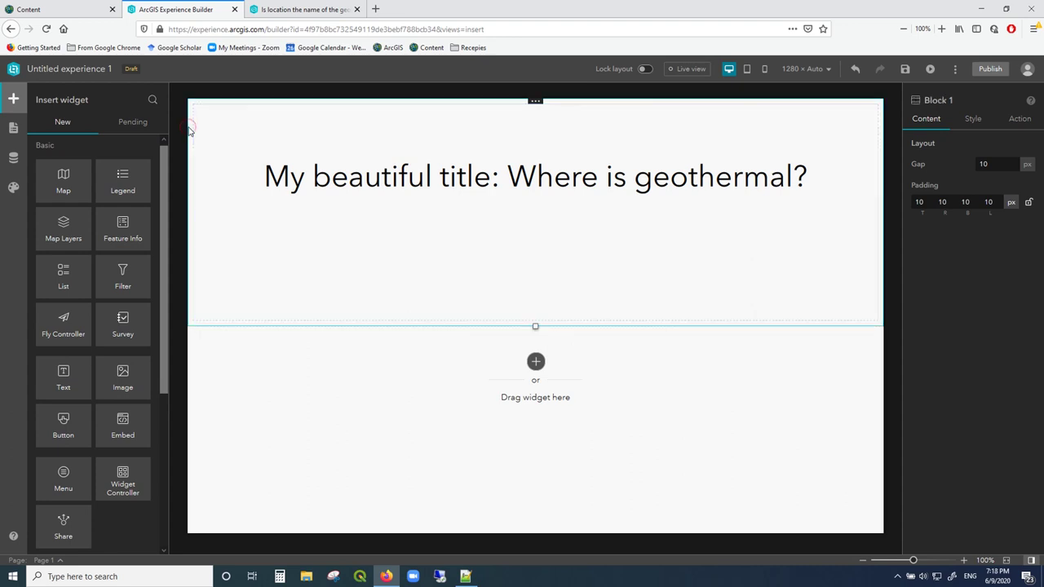
pyautogui.click(12, 129)
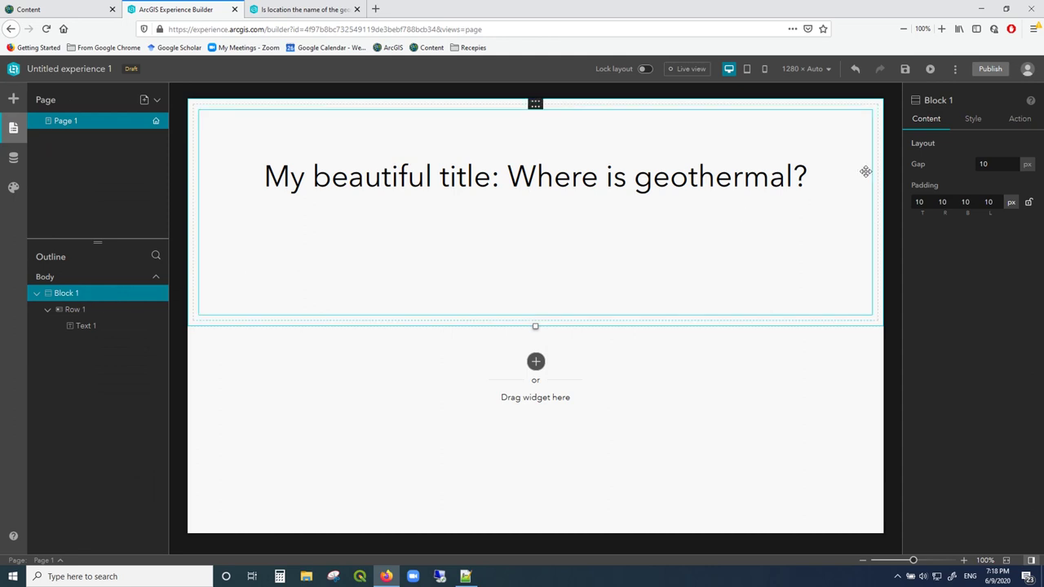
pyautogui.click(973, 119)
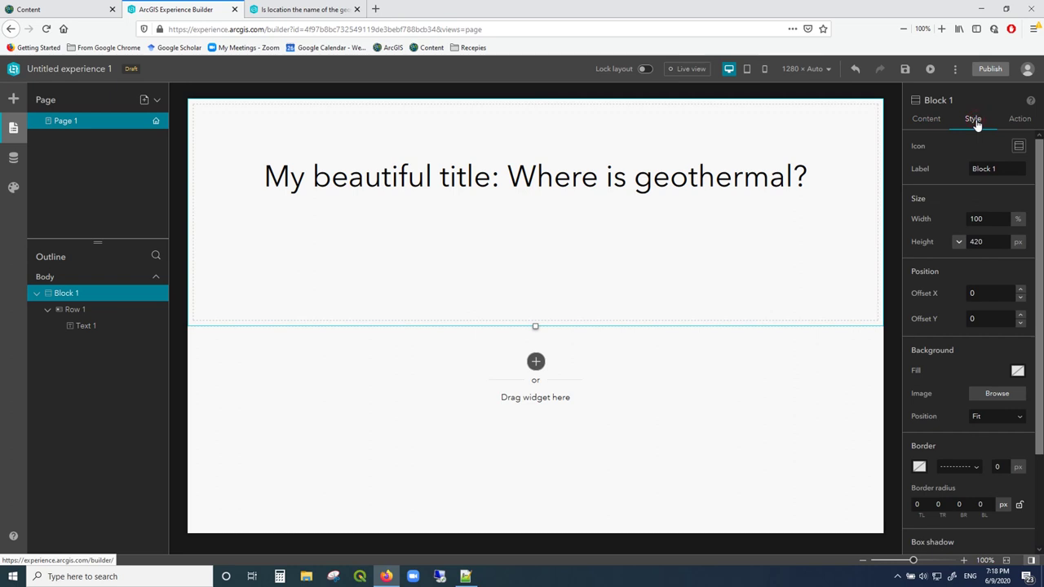
pyautogui.click(1005, 396)
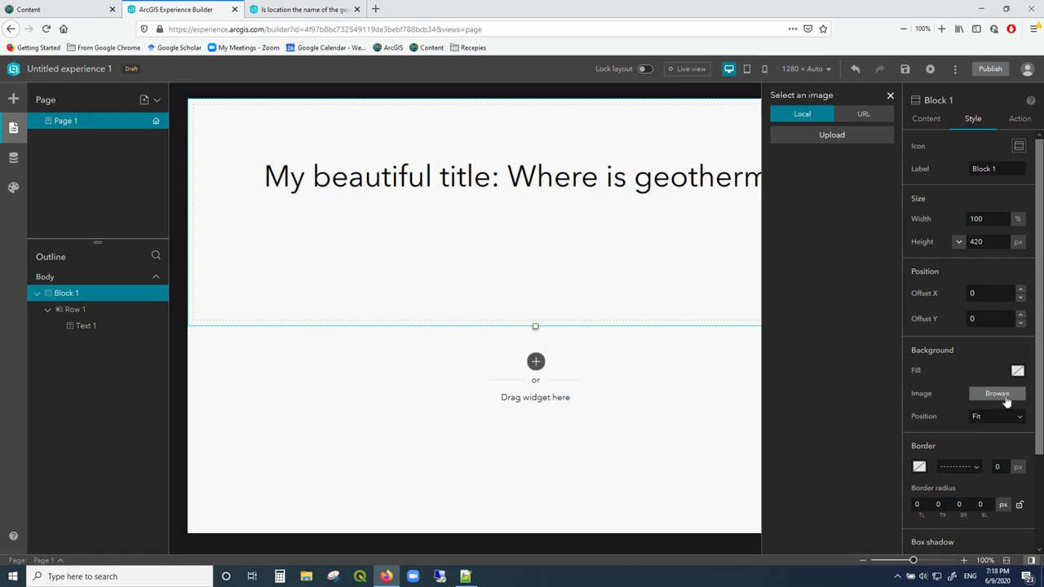
pyautogui.click(866, 115)
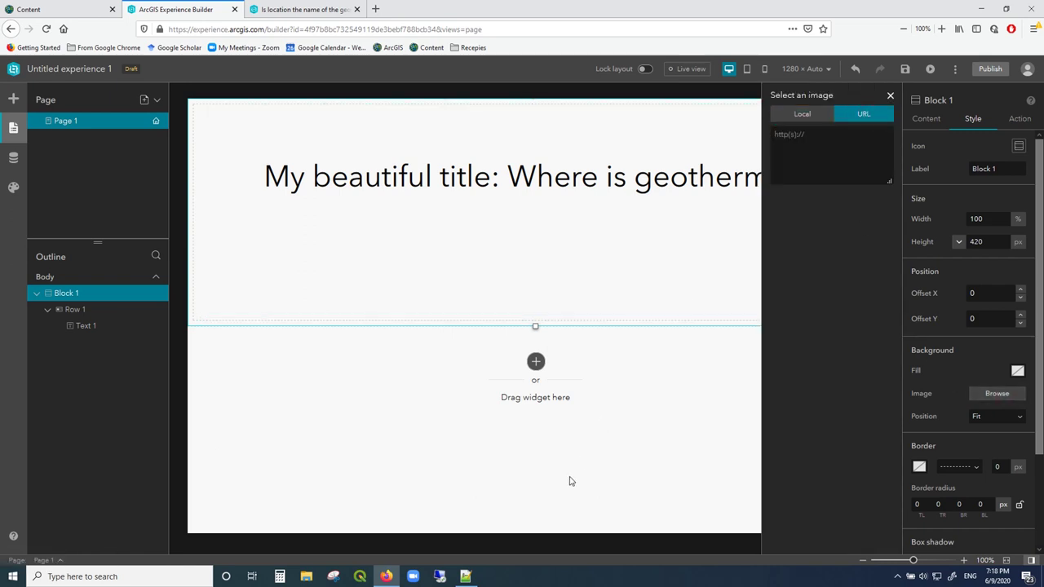
# Switch to Notepad++ and copy the stanford.maps.arcgis.com link under "Image:" in notestutorial.txt
pyautogui.click(464, 577)
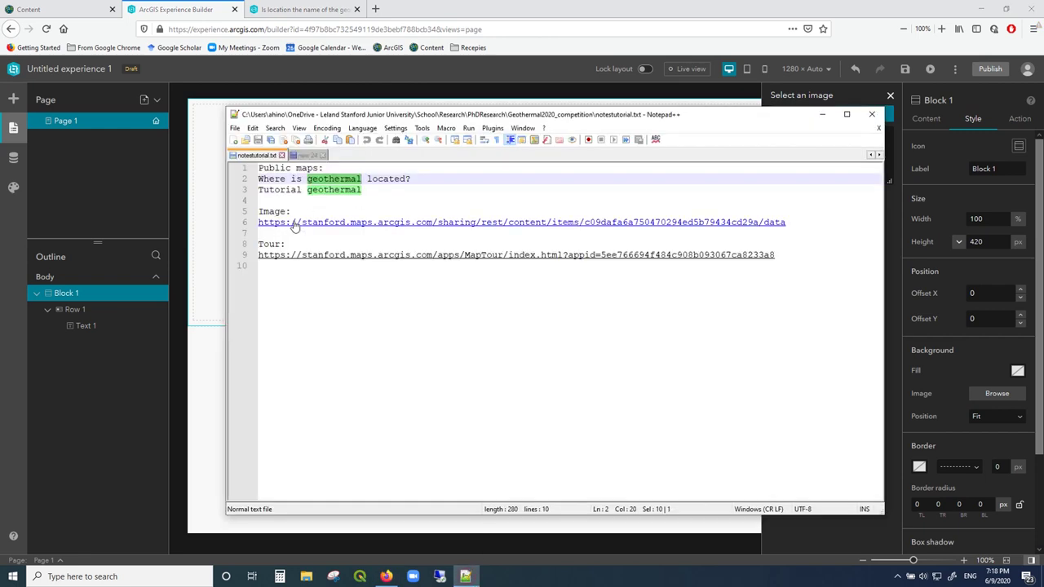
pyautogui.moveTo(795, 222); pyautogui.dragTo(179, 214)
pyautogui.hotkey('ctrl', 'c')
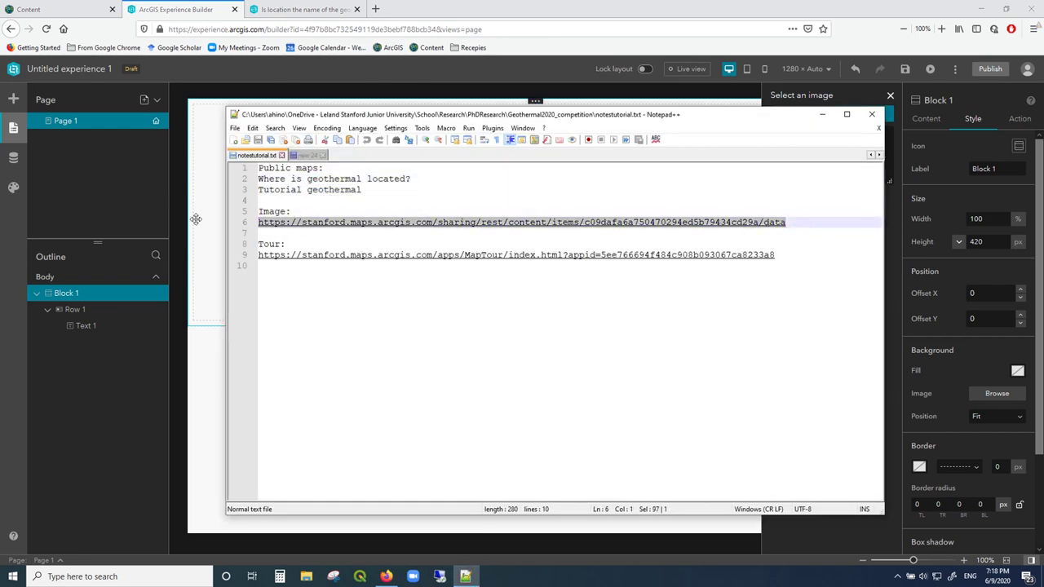
# Switch back to Experience Builder, use the copied URL as the title block's background image and set the image position to Fill
pyautogui.hotkey('alt', 'Tab')
pyautogui.click(807, 137)
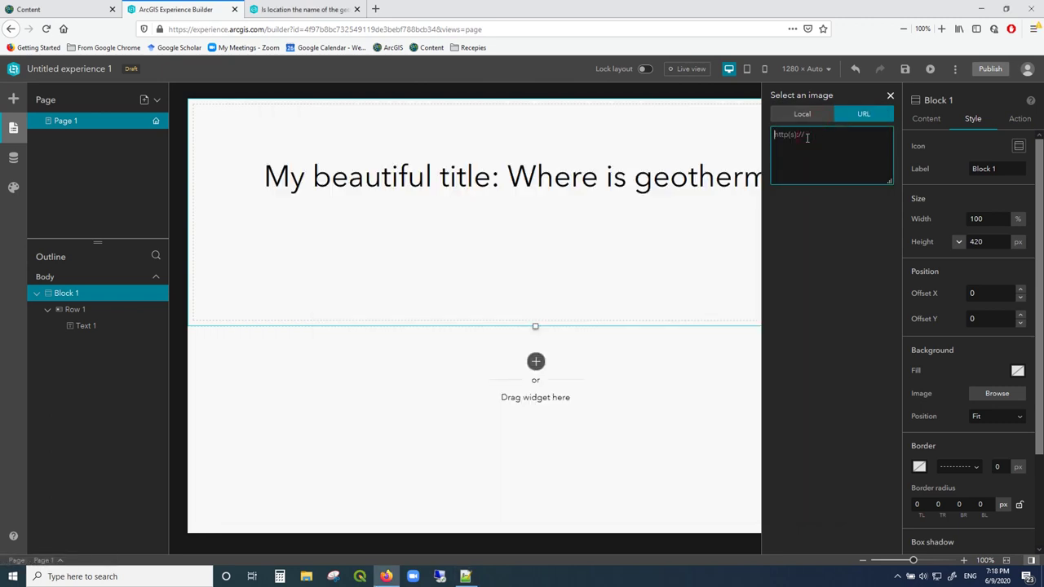
pyautogui.hotkey('ctrl', 'v')
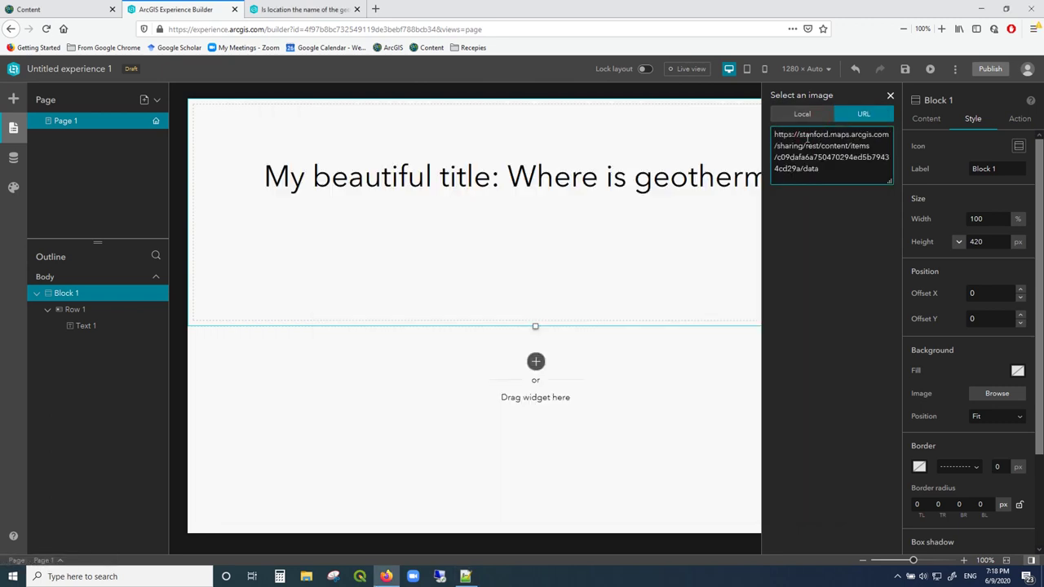
pyautogui.click(817, 224)
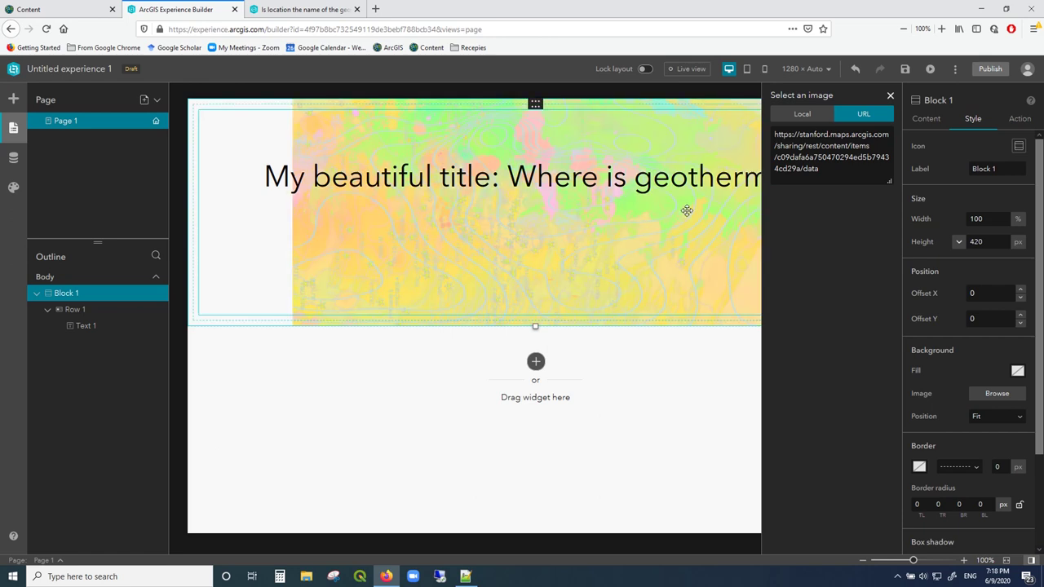
pyautogui.click(890, 96)
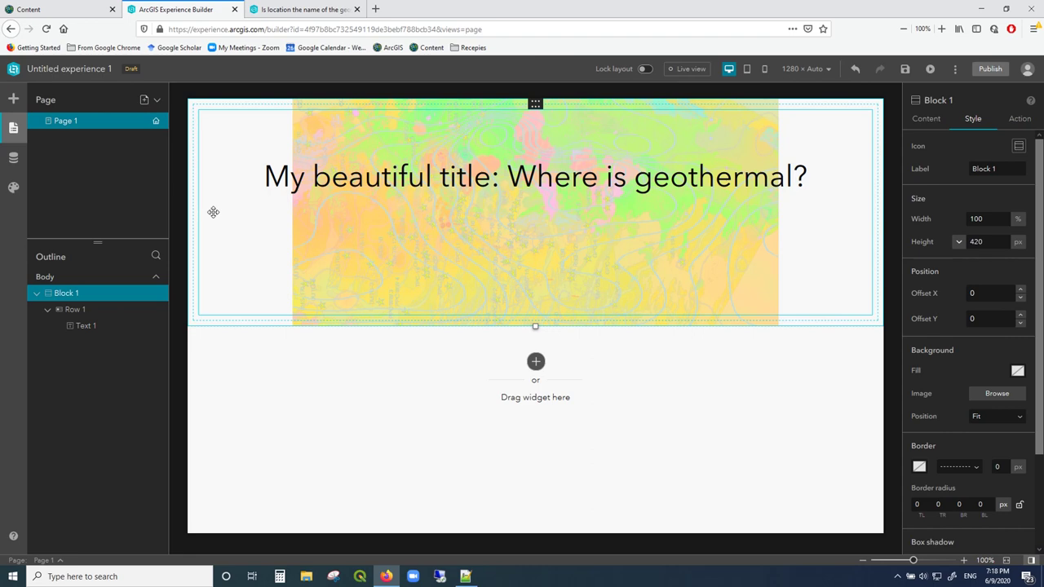
pyautogui.click(1020, 420)
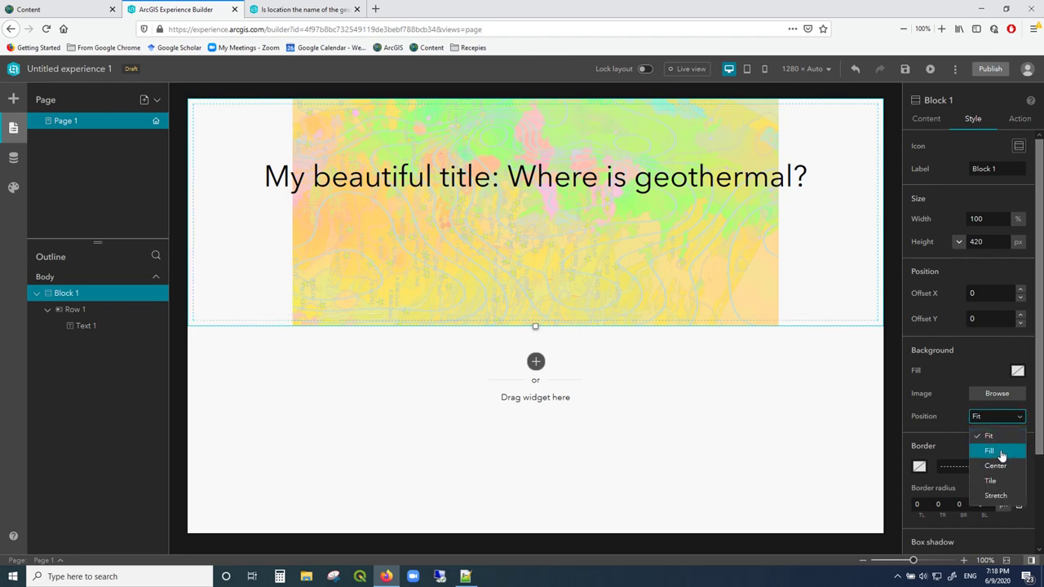
pyautogui.click(1001, 454)
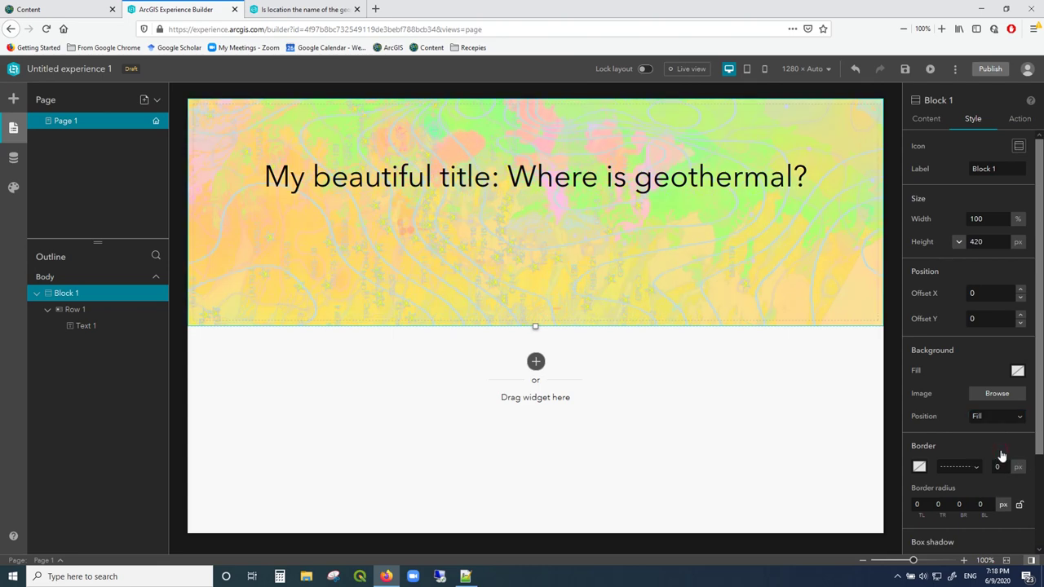
# Make the whole title text "My beautiful title: Where is geothermal?" bold
pyautogui.click(548, 173)
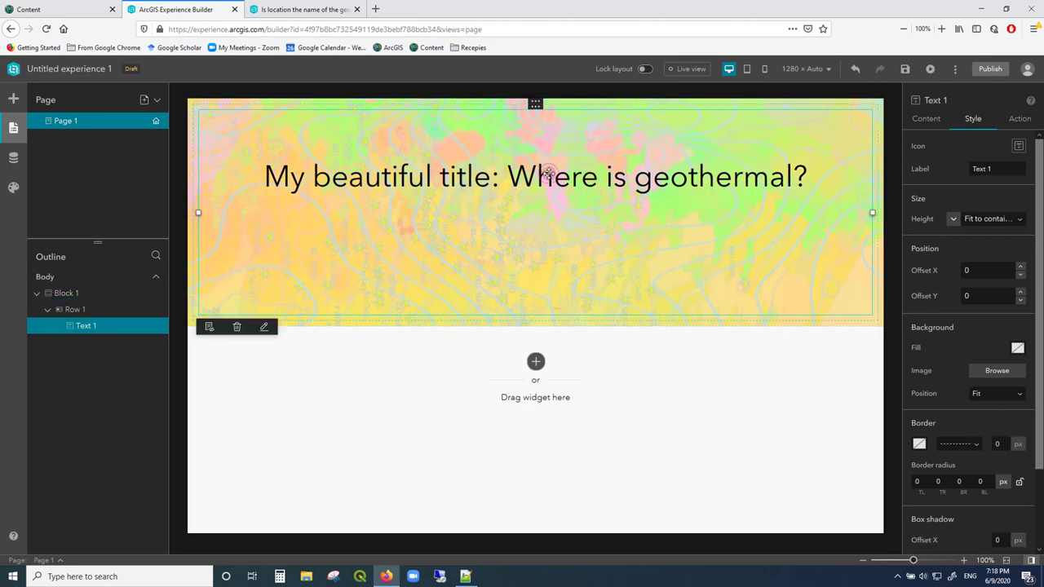
pyautogui.doubleClick(542, 175)
pyautogui.hotkey('ctrl', 'a')
pyautogui.click(505, 213)
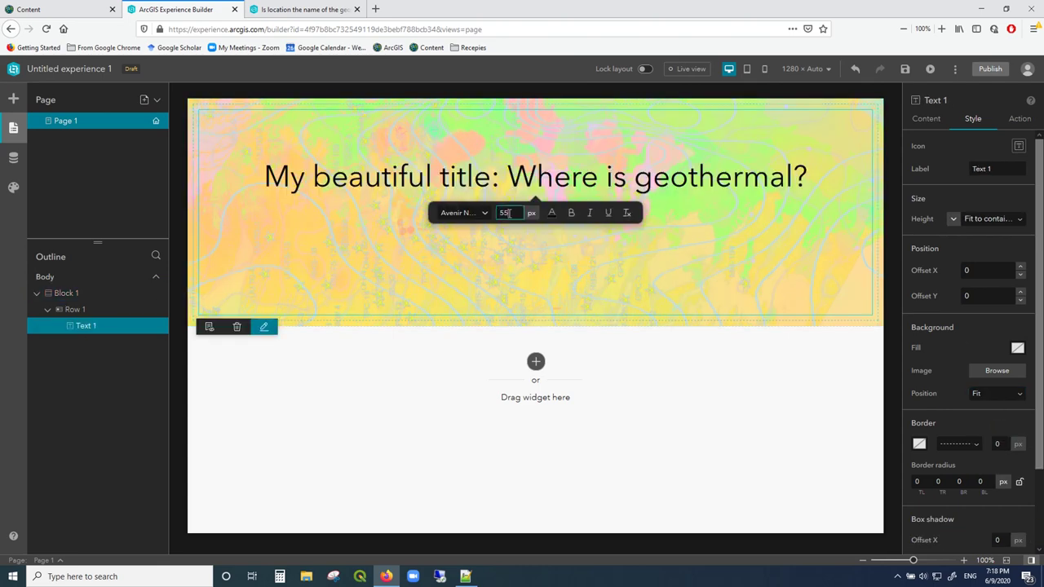
pyautogui.click(570, 213)
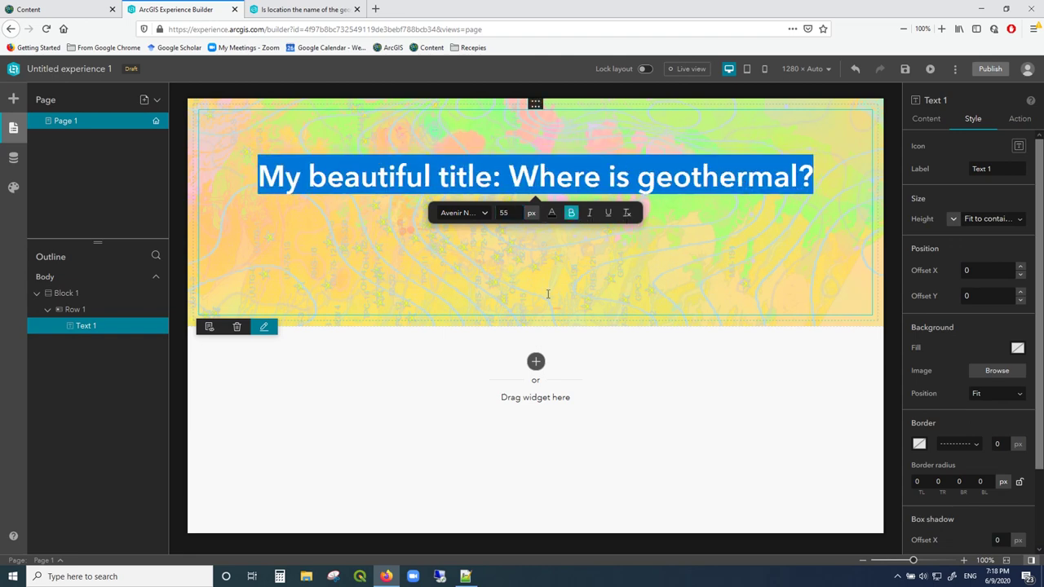
pyautogui.click(549, 290)
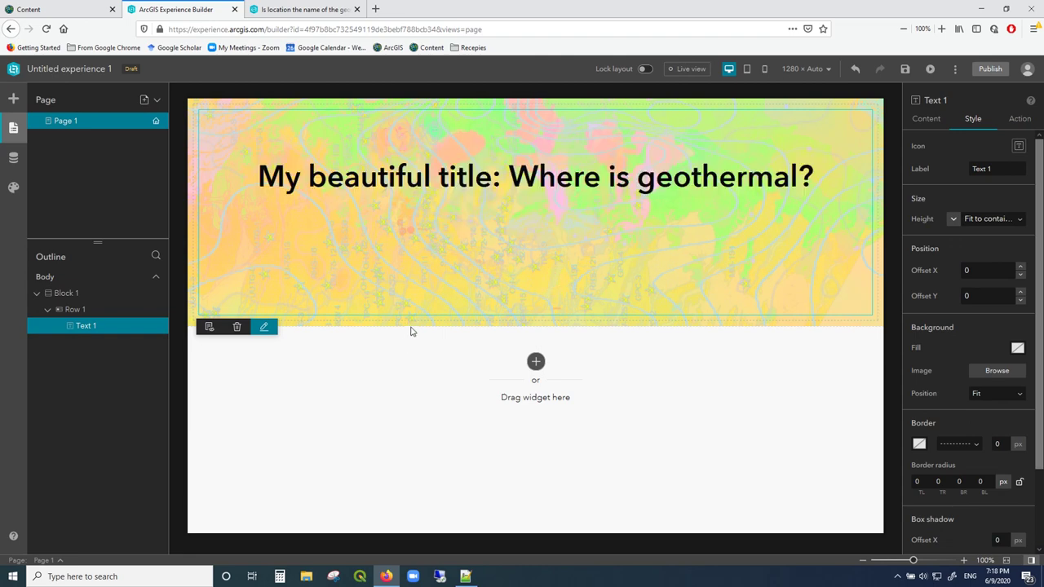
# Insert another empty line above the title to lower it within the banner
pyautogui.click(339, 350)
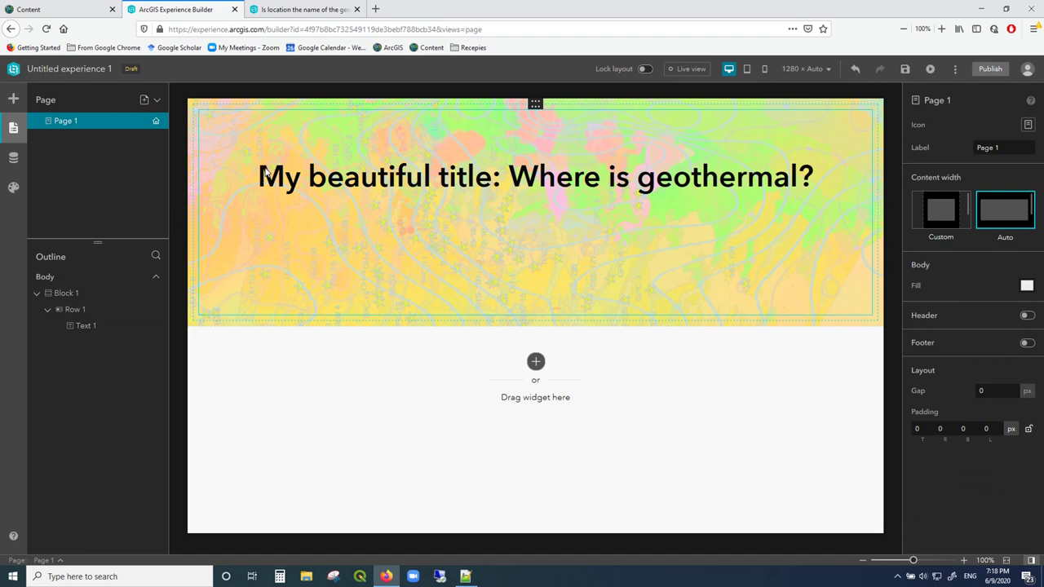
pyautogui.click(265, 172)
pyautogui.click(264, 172)
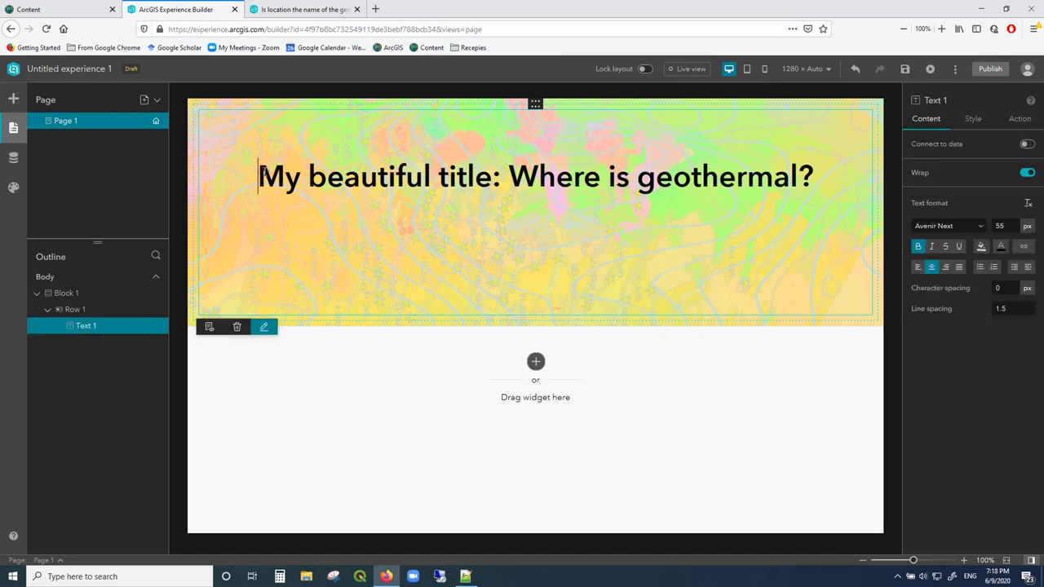
pyautogui.click(381, 452)
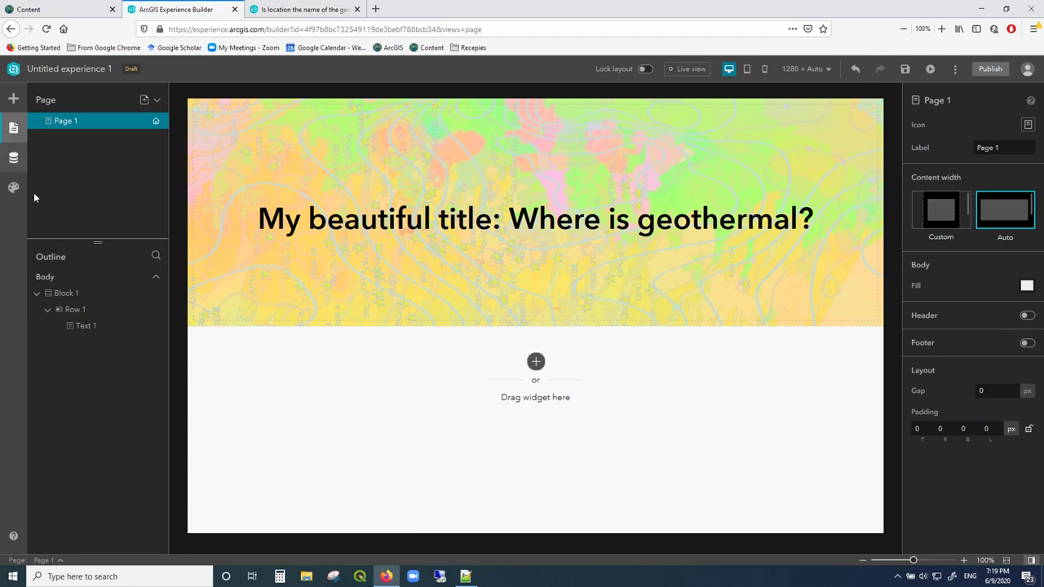
pyautogui.click(67, 295)
pyautogui.click(73, 311)
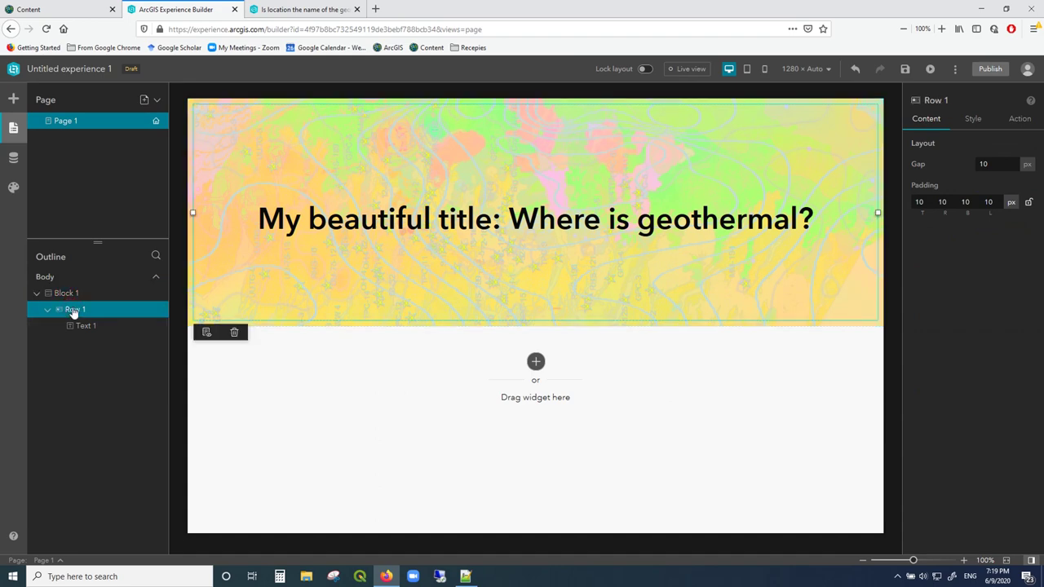
pyautogui.click(132, 324)
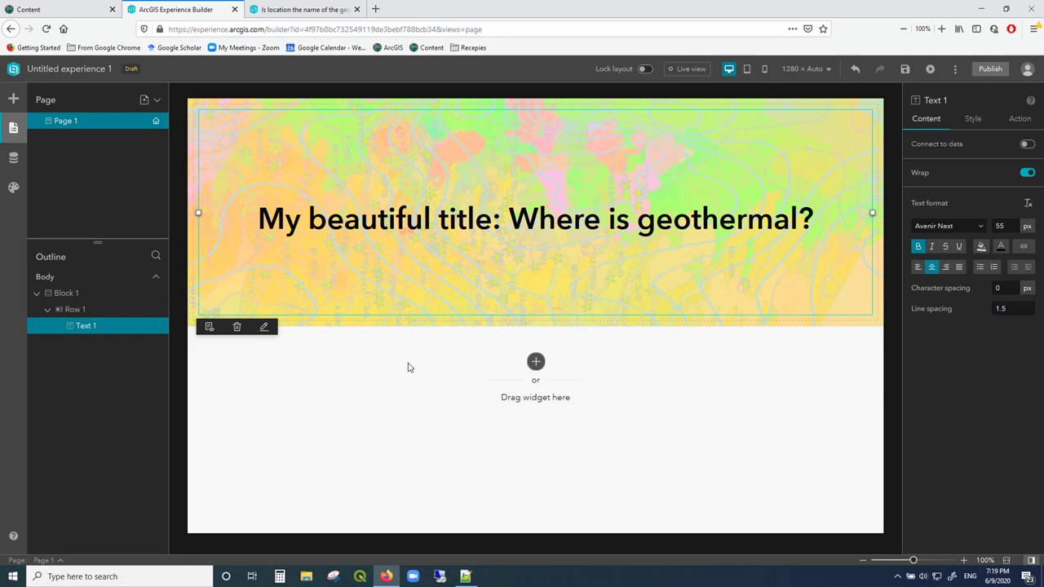
# Insert a second Row layout widget below the title block and stretch it to the full page width
pyautogui.click(14, 102)
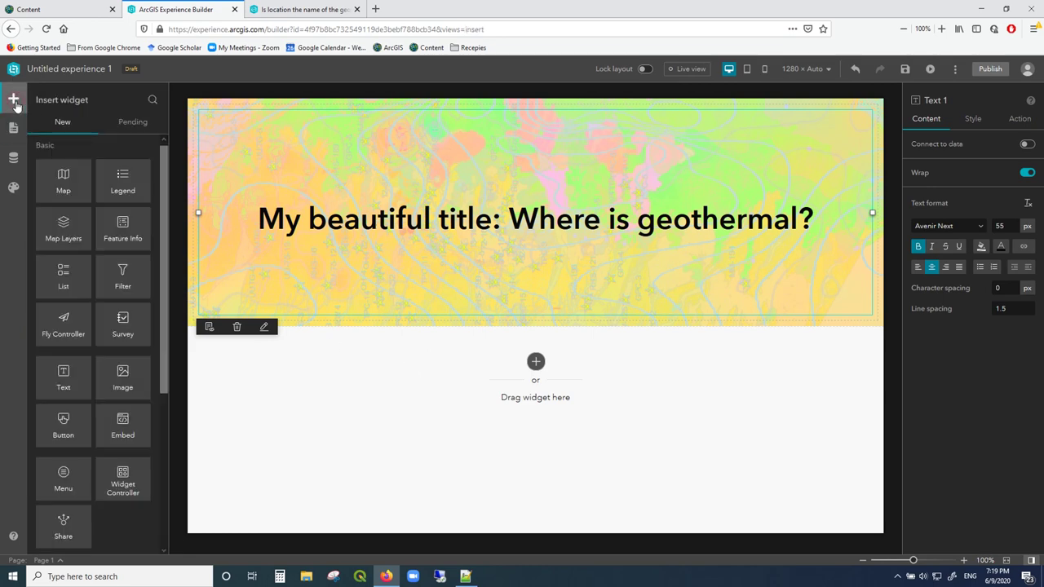
pyautogui.scroll(-5, 116, 318)
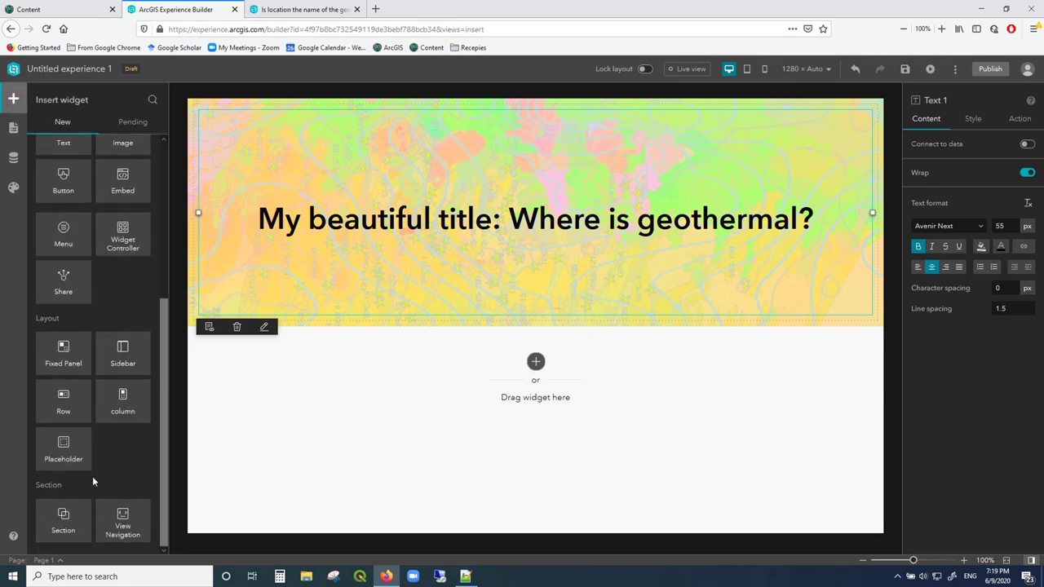
pyautogui.moveTo(57, 410); pyautogui.dragTo(384, 406)
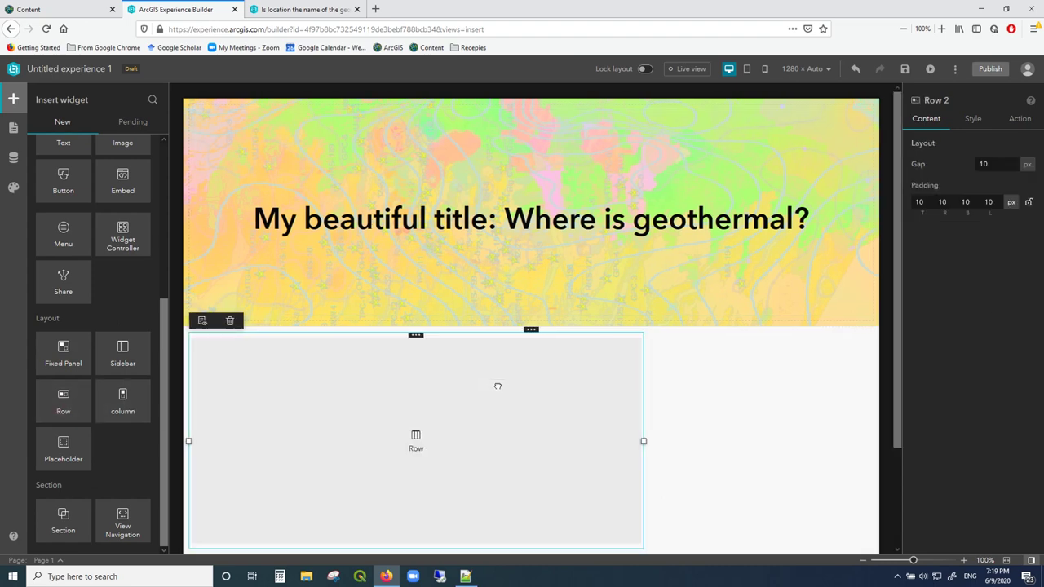
pyautogui.scroll(-2, 528, 429)
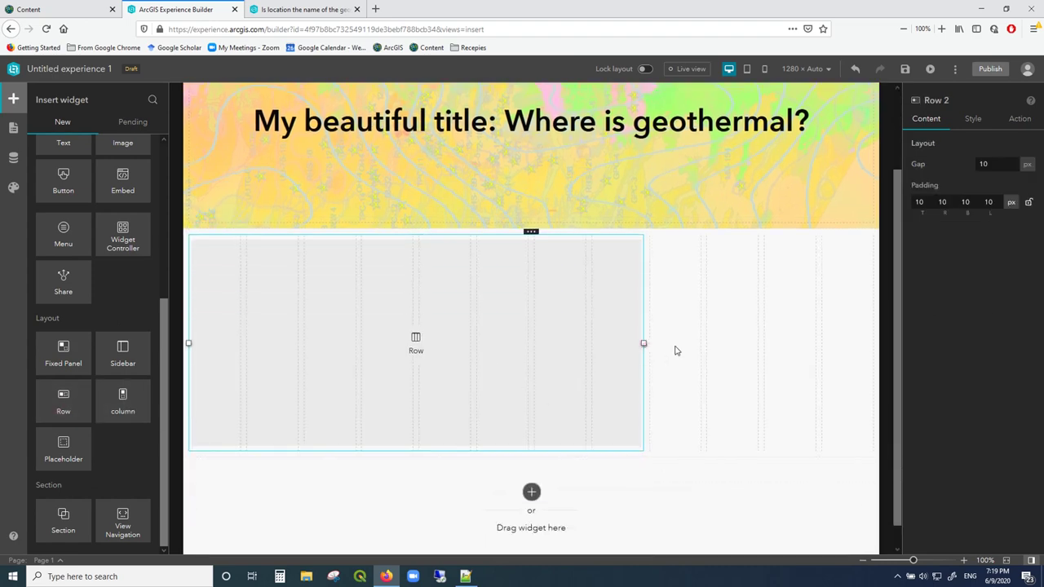
pyautogui.click(643, 343)
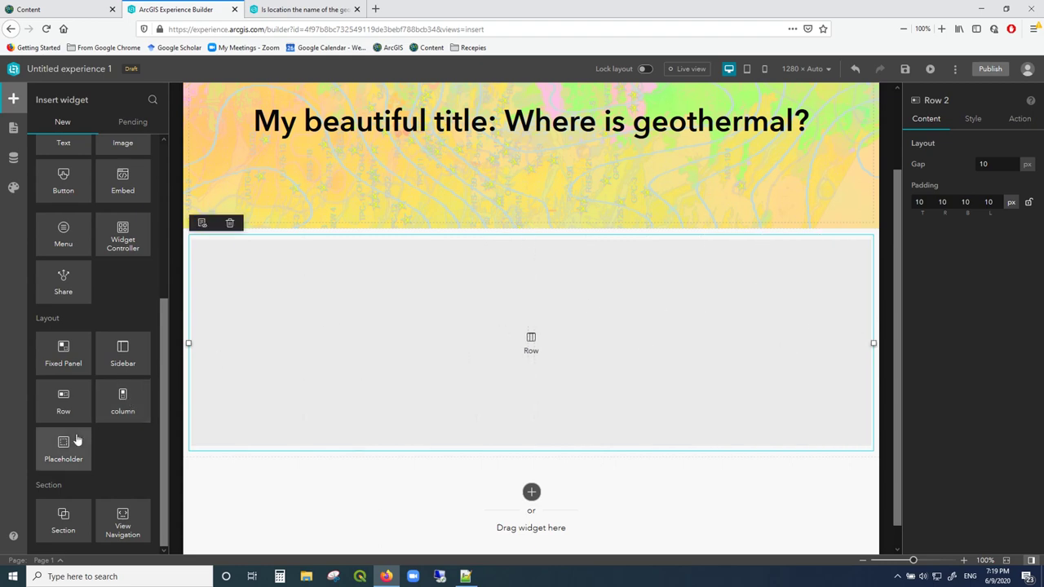
# Place a Text widget filling the second row and enter "Where is geothermal?" in it
pyautogui.scroll(3, 69, 440)
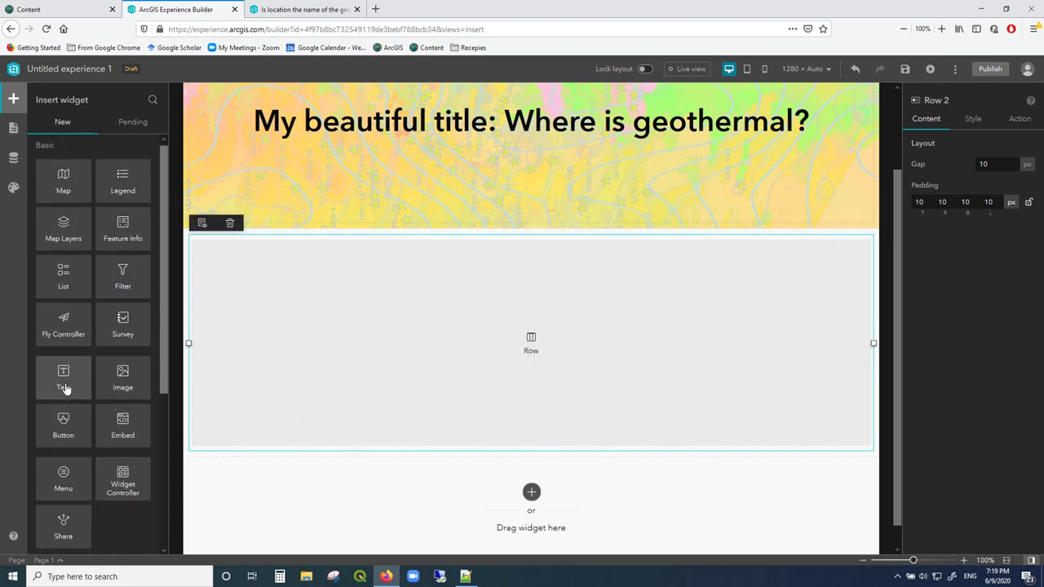
pyautogui.moveTo(65, 389); pyautogui.dragTo(850, 300)
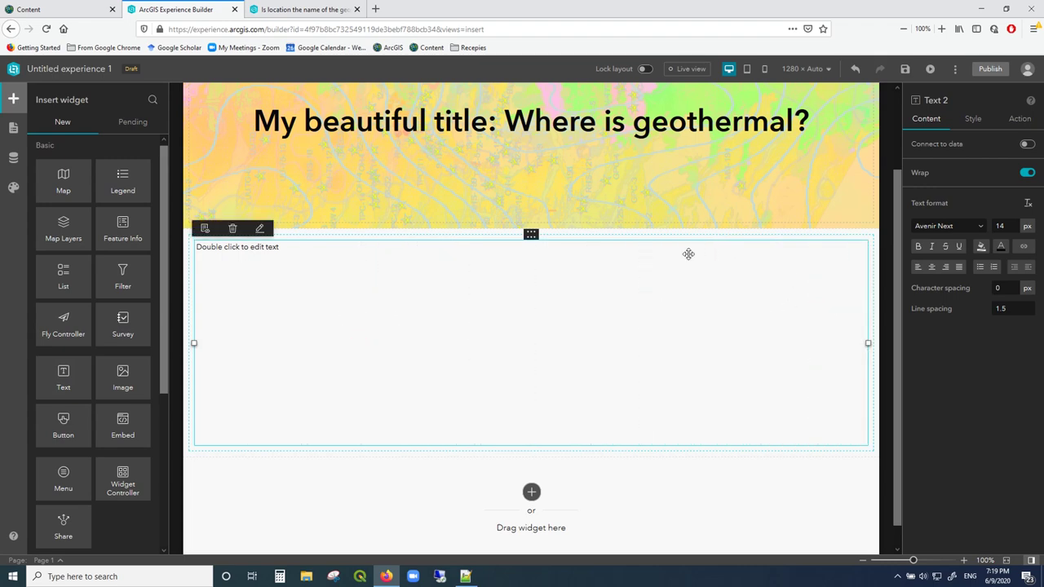
pyautogui.doubleClick(322, 257)
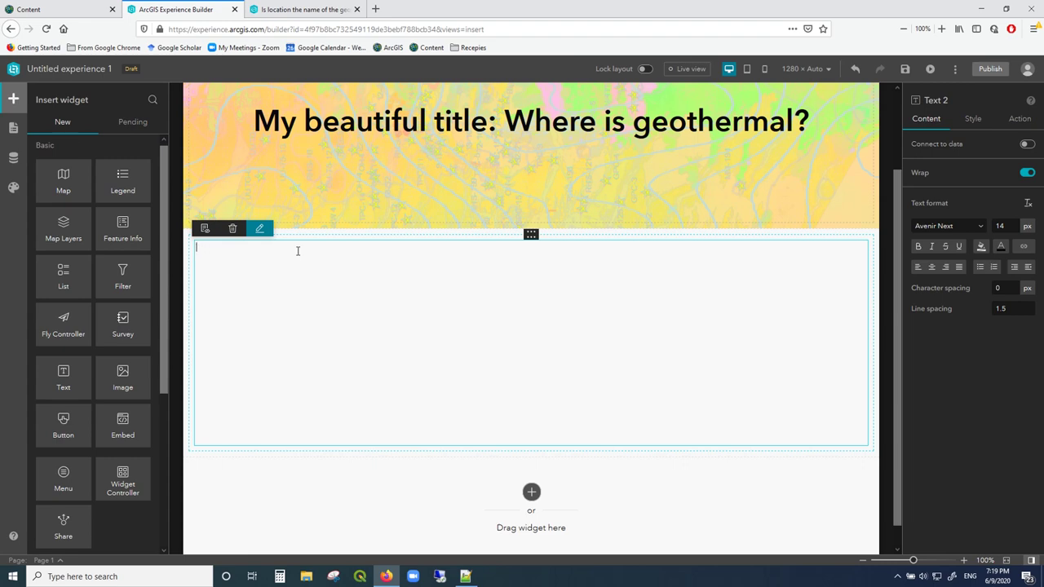
pyautogui.write('Where is geothermal?')
# Format the "Where is geothermal?" heading as bold at 33 px and start a new line below it
pyautogui.moveTo(272, 246); pyautogui.dragTo(196, 246)
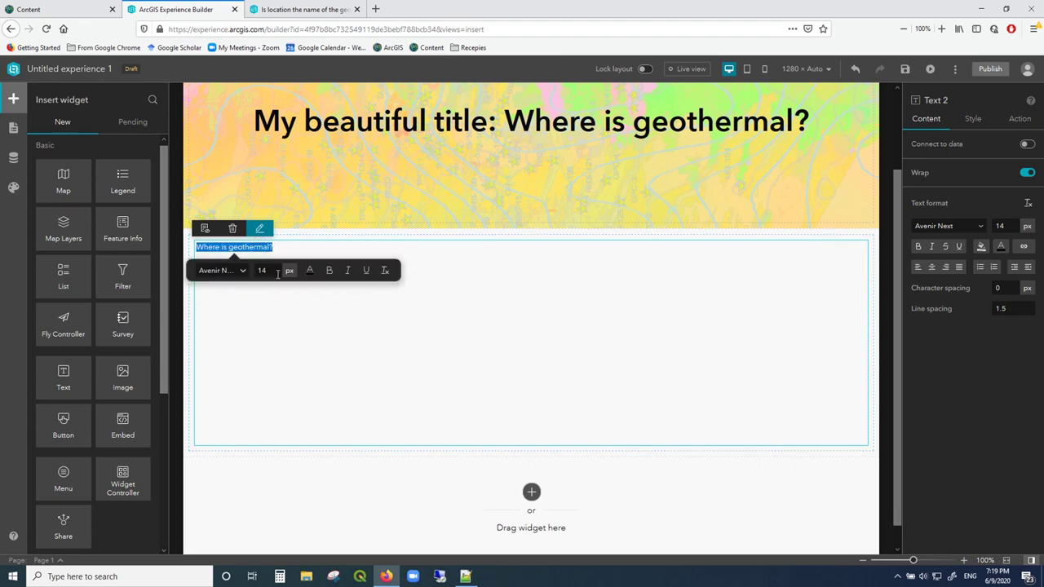
pyautogui.click(268, 271)
pyautogui.write('33')
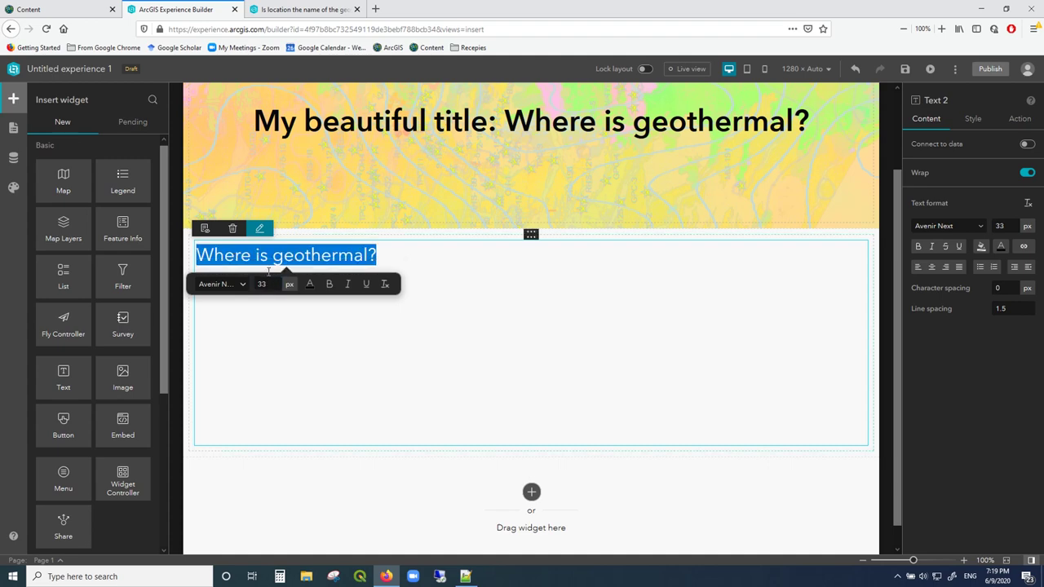
pyautogui.click(329, 285)
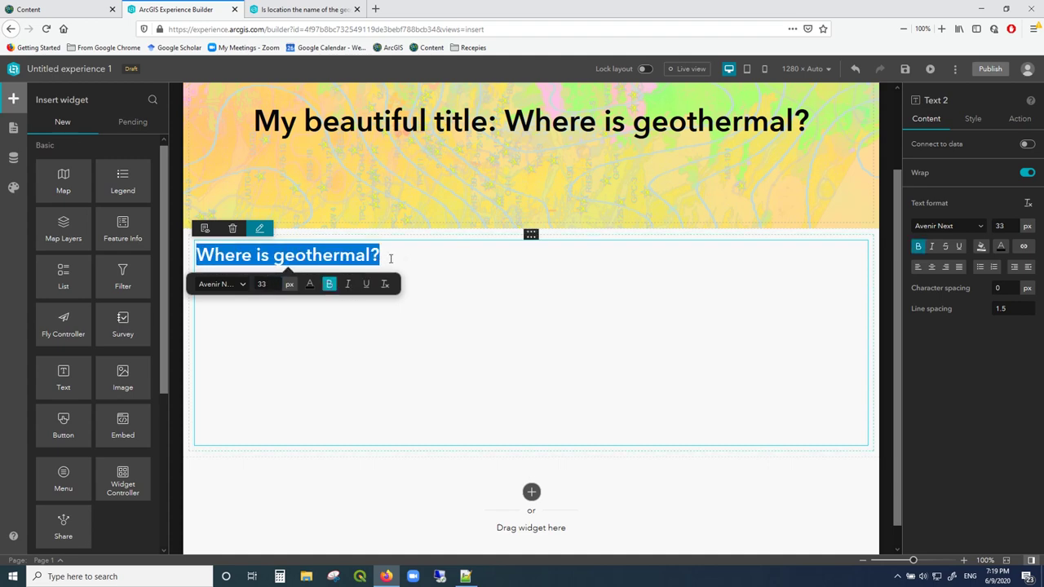
pyautogui.click(388, 258)
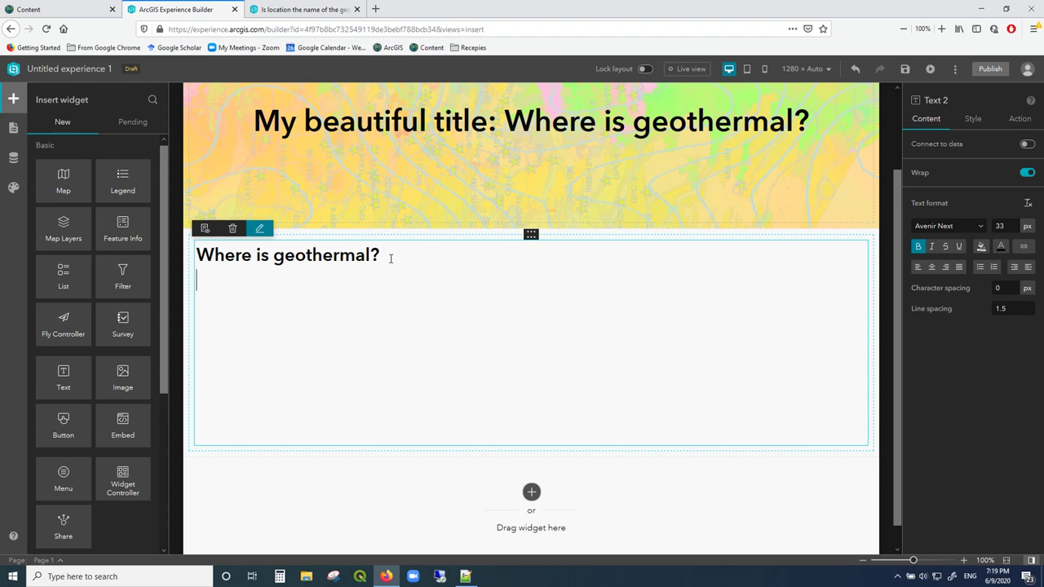
# Enter "The following map shows you where geothermal is located around the world!" on the line below the "Where is geothermal?" heading
pyautogui.write('e following map show')
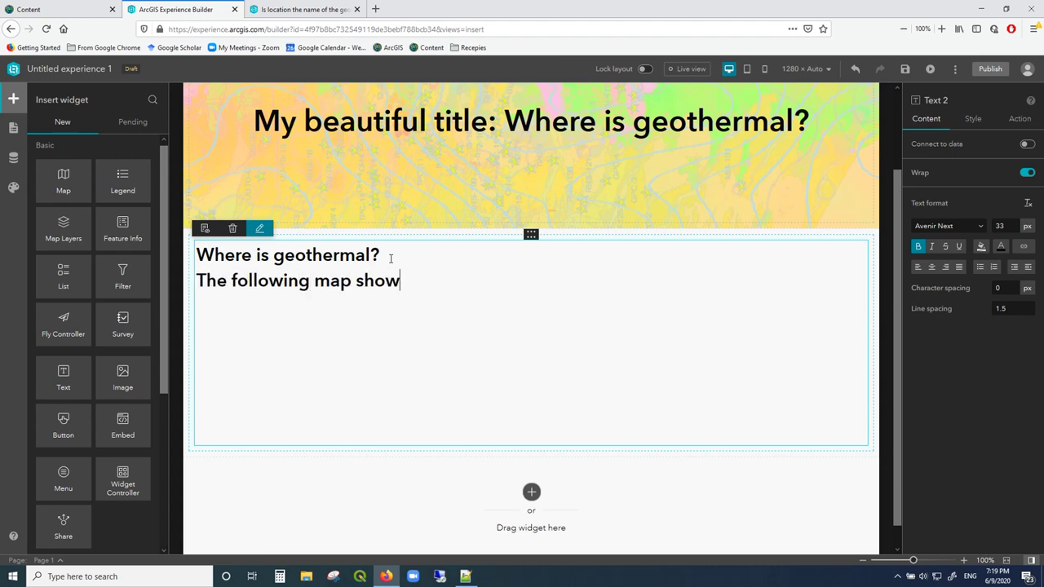
pyautogui.write('s you wh')
pyautogui.press('BackSpace')
pyautogui.write('whe')
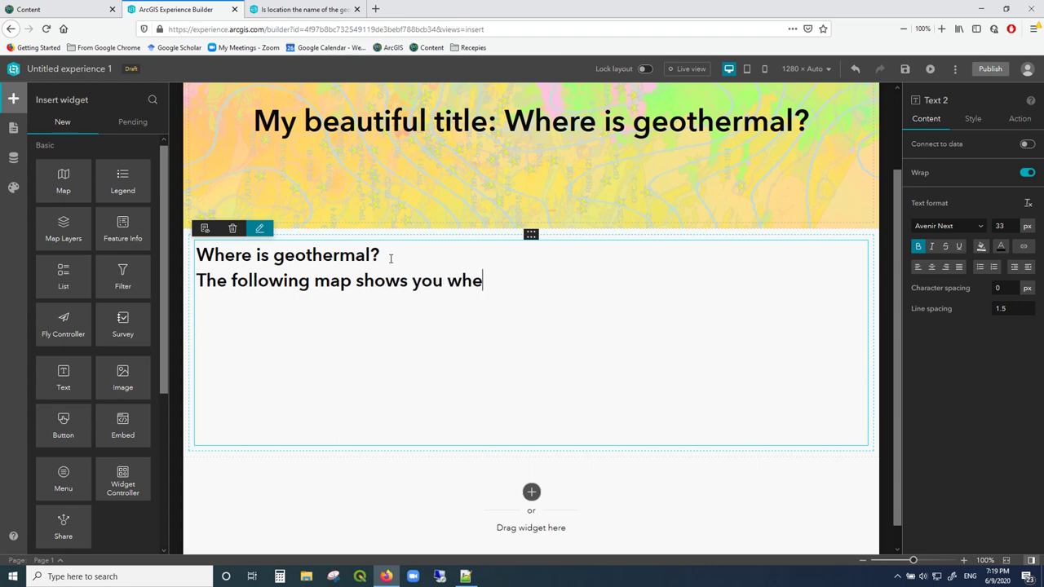
pyautogui.write('re geothermal i')
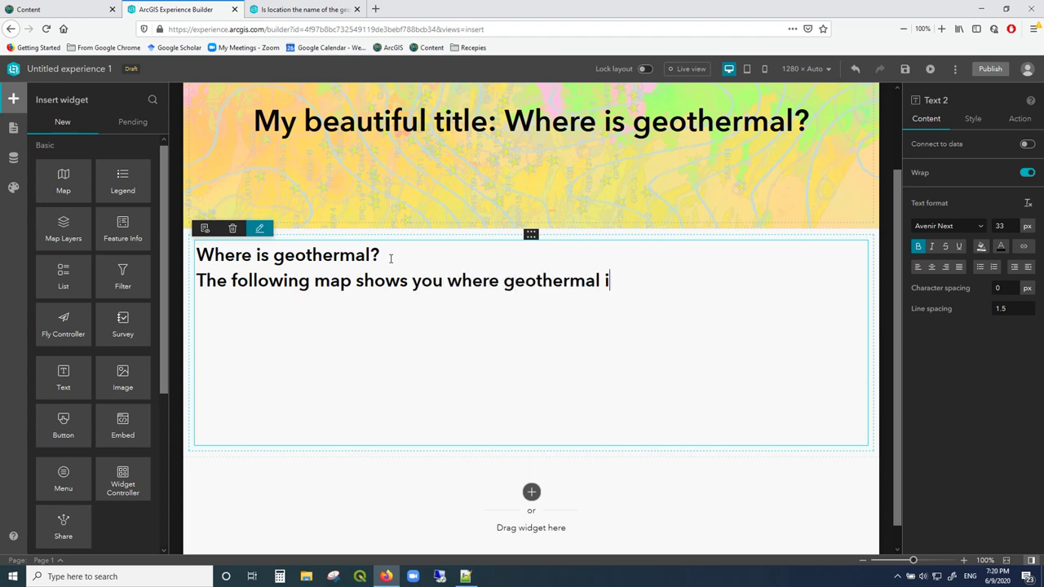
pyautogui.write('s located a')
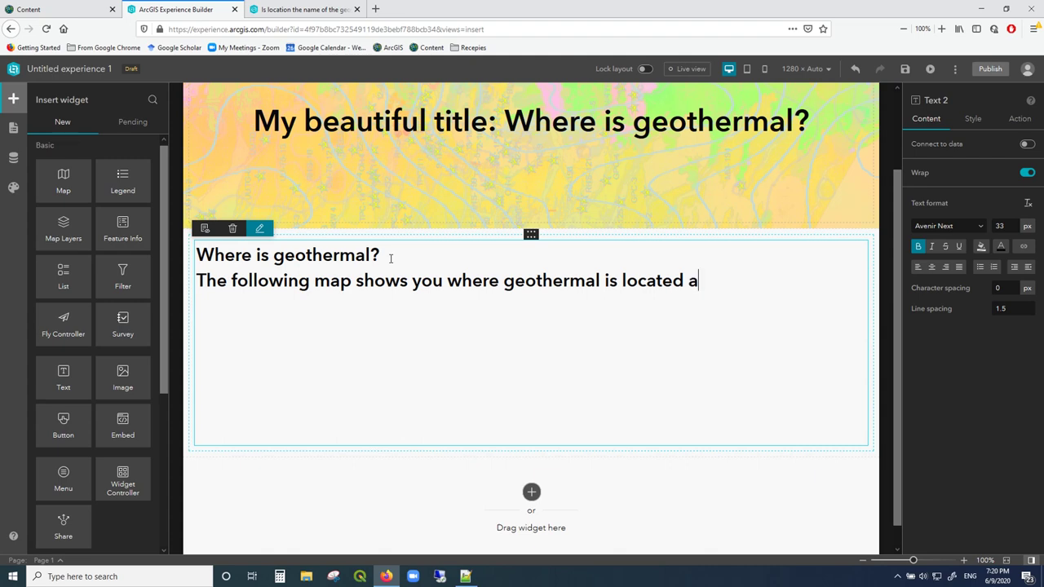
pyautogui.write('round the world!')
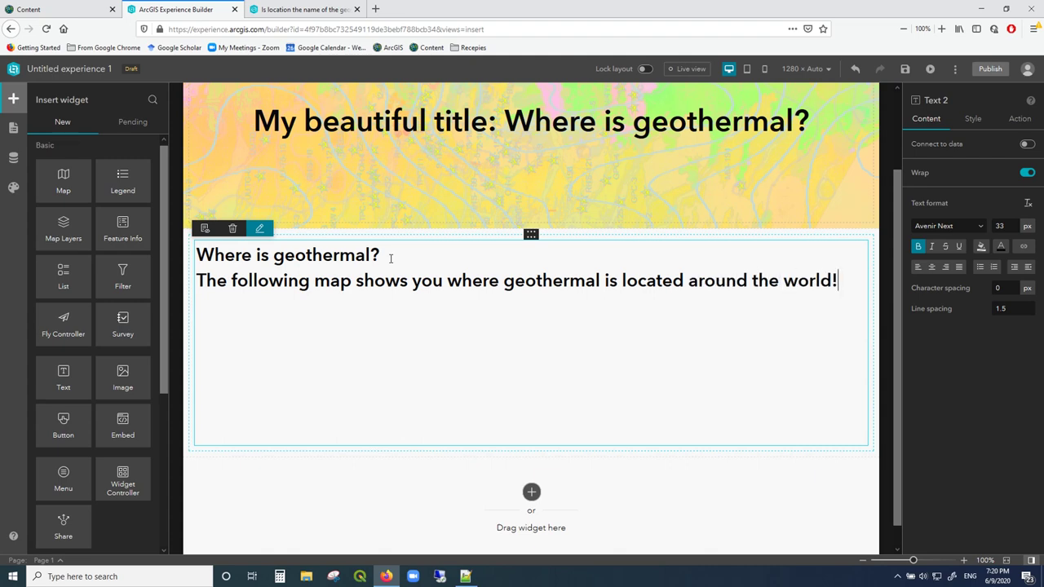
# Format the sentence below the "Where is geothermal?" heading as 16 px text without bold
pyautogui.tripleClick(375, 280)
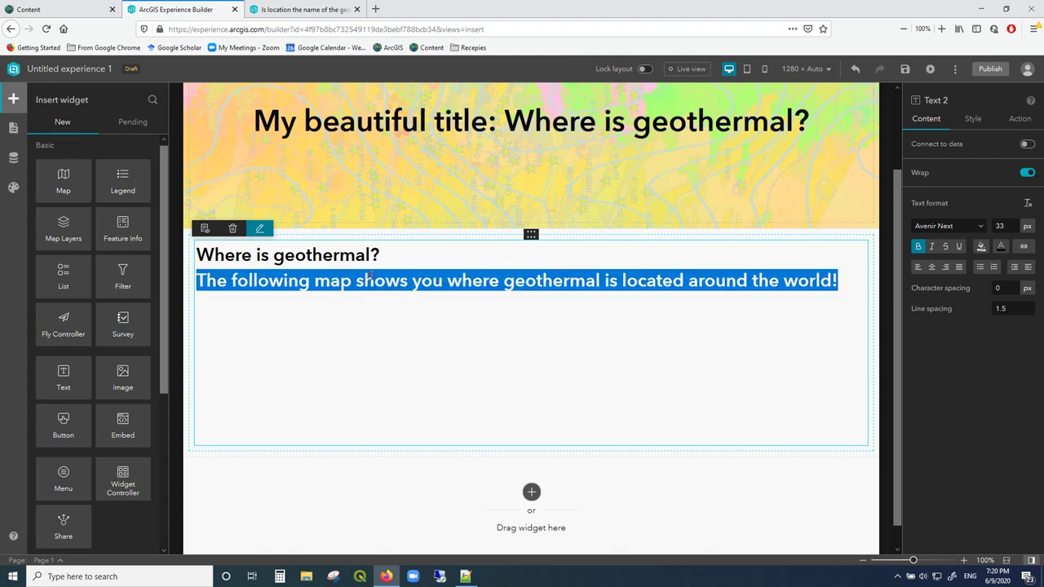
pyautogui.click(485, 309)
pyautogui.doubleClick(485, 309)
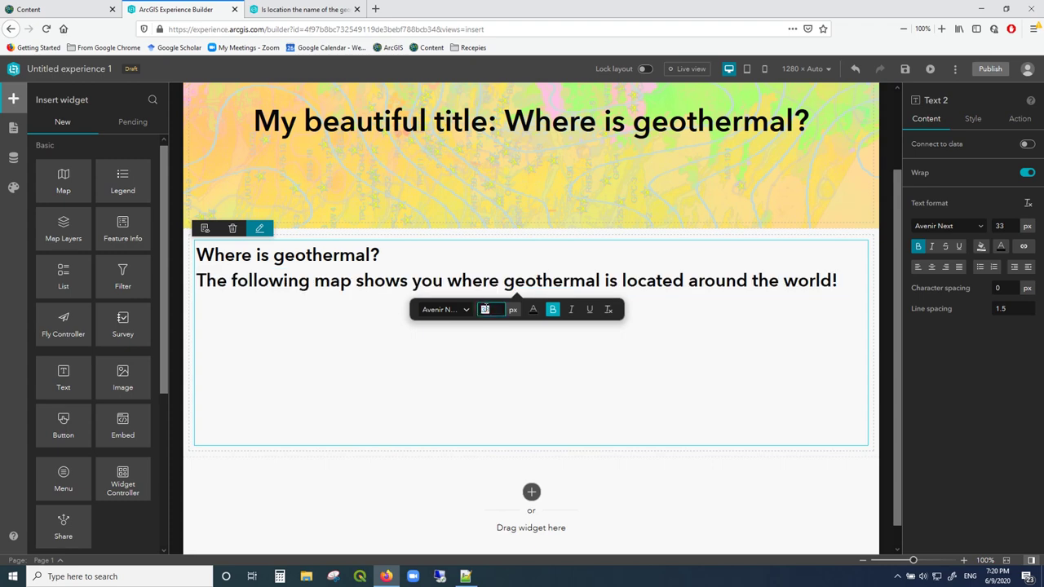
pyautogui.write('16')
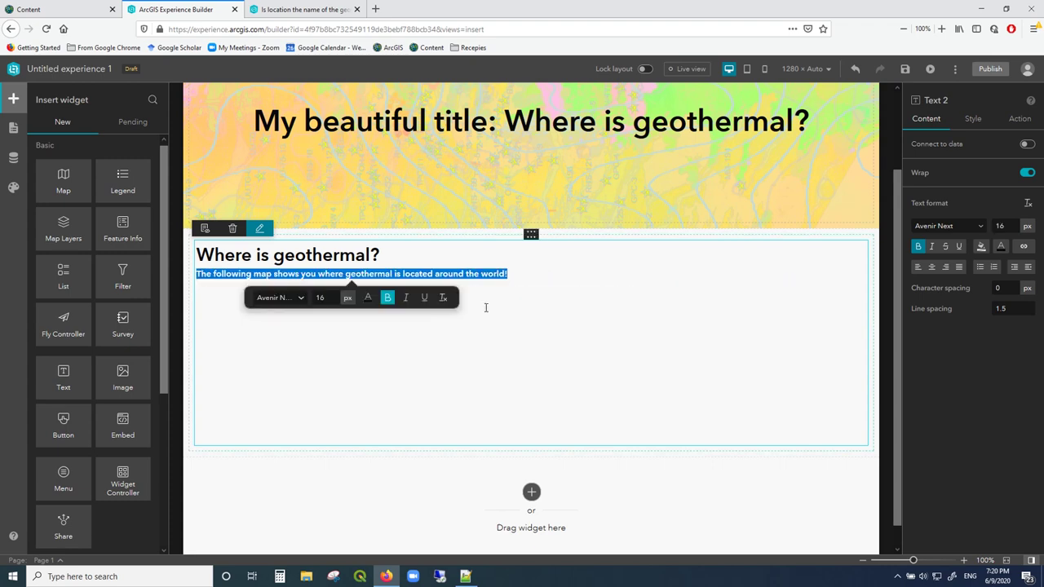
pyautogui.click(386, 298)
pyautogui.click(540, 264)
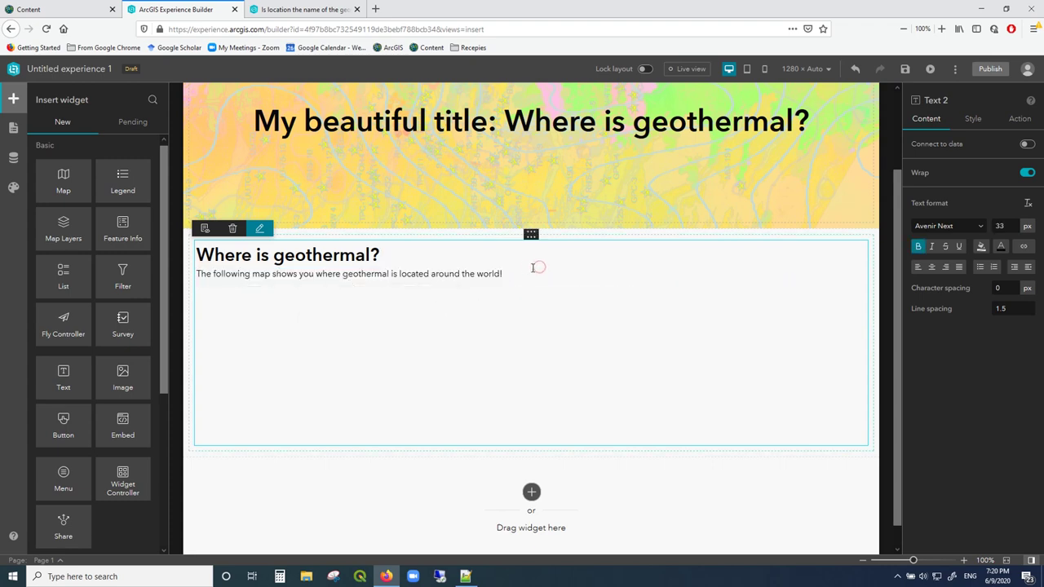
pyautogui.click(470, 367)
# Set the height of Block 2, which holds the "Where is geothermal?" text, to Auto
pyautogui.click(186, 301)
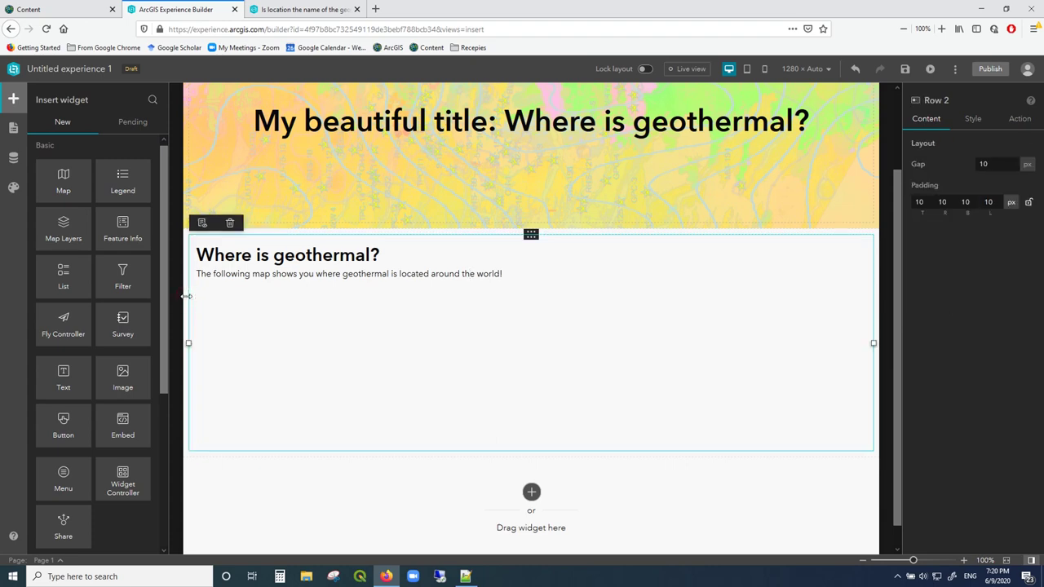
pyautogui.click(13, 126)
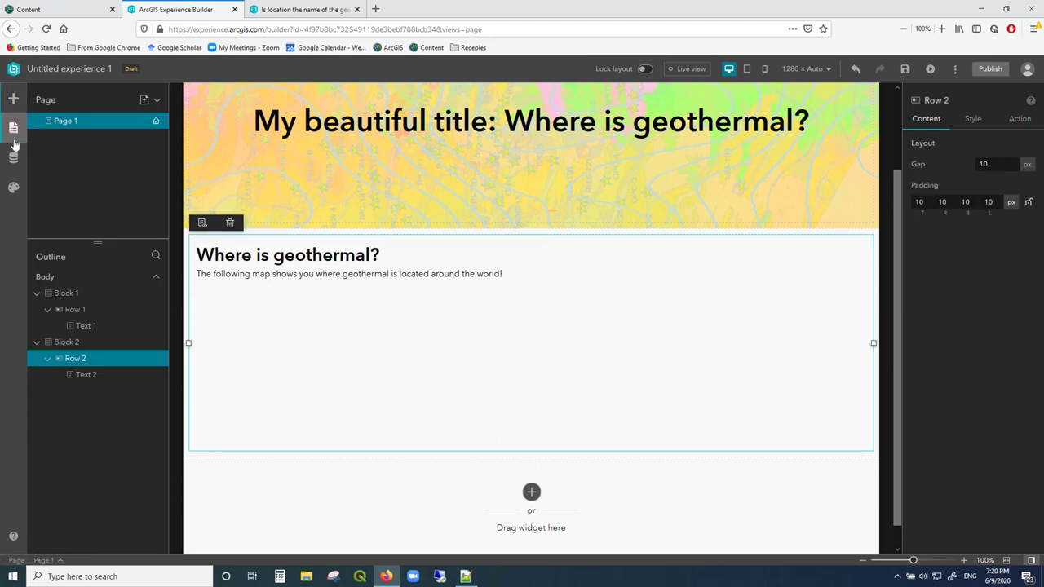
pyautogui.click(76, 342)
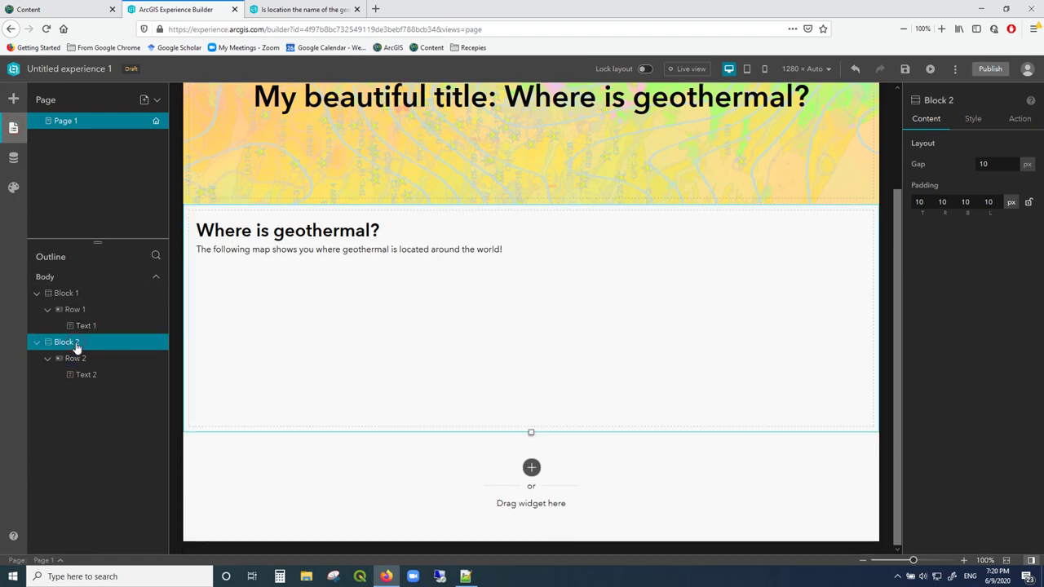
pyautogui.click(978, 123)
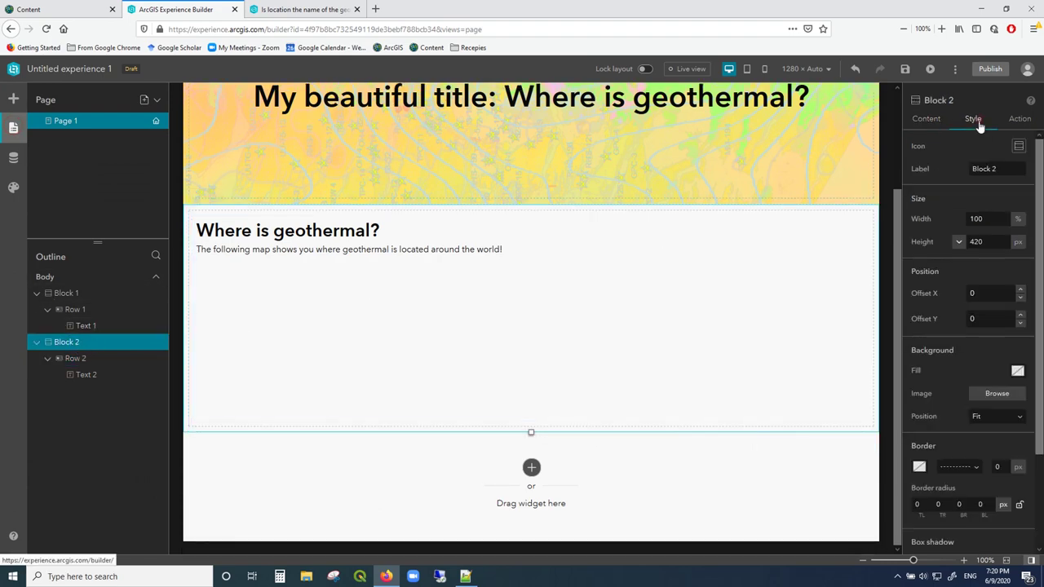
pyautogui.click(959, 243)
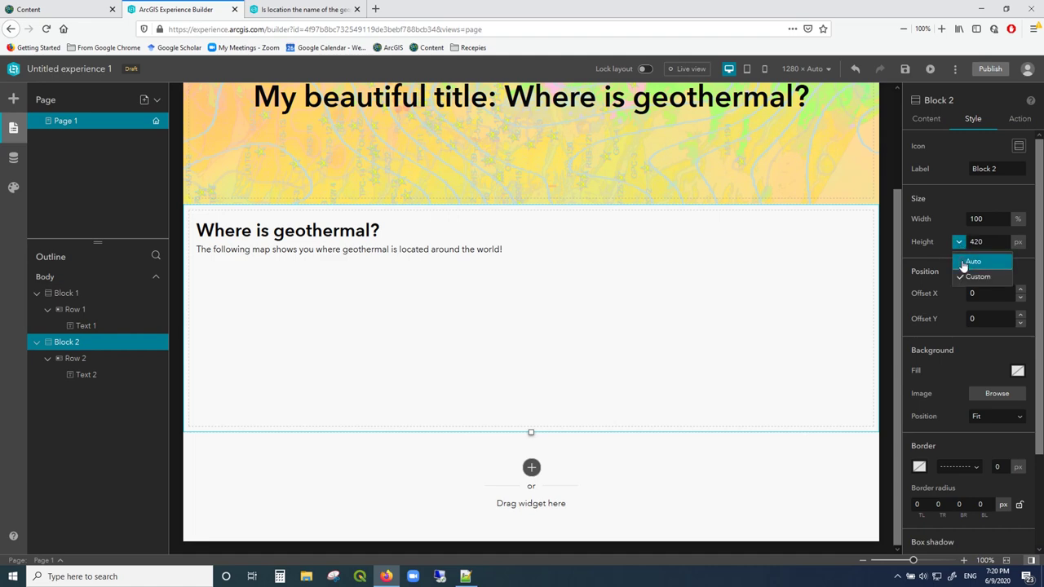
pyautogui.click(971, 262)
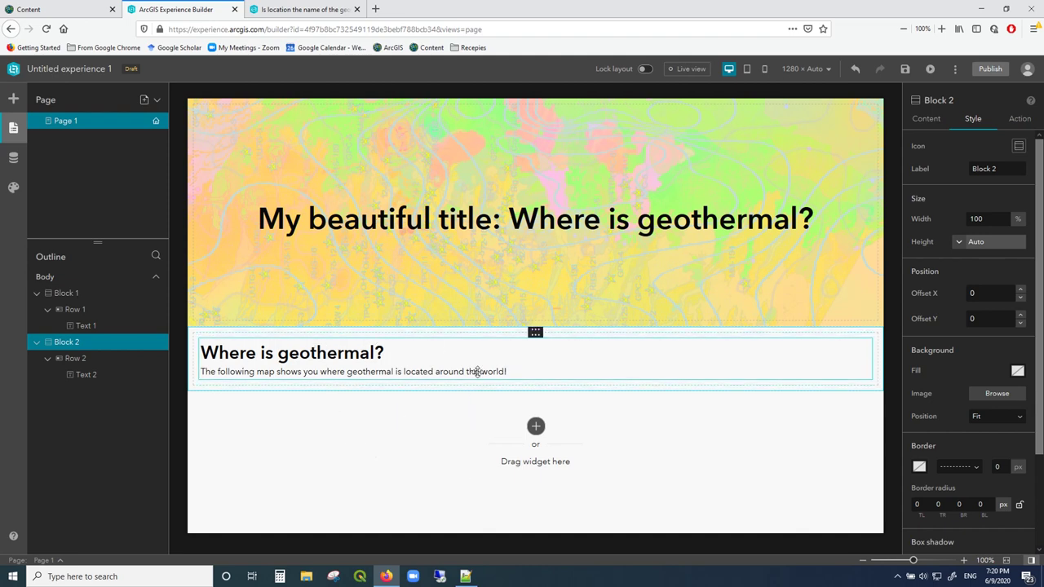
pyautogui.click(344, 453)
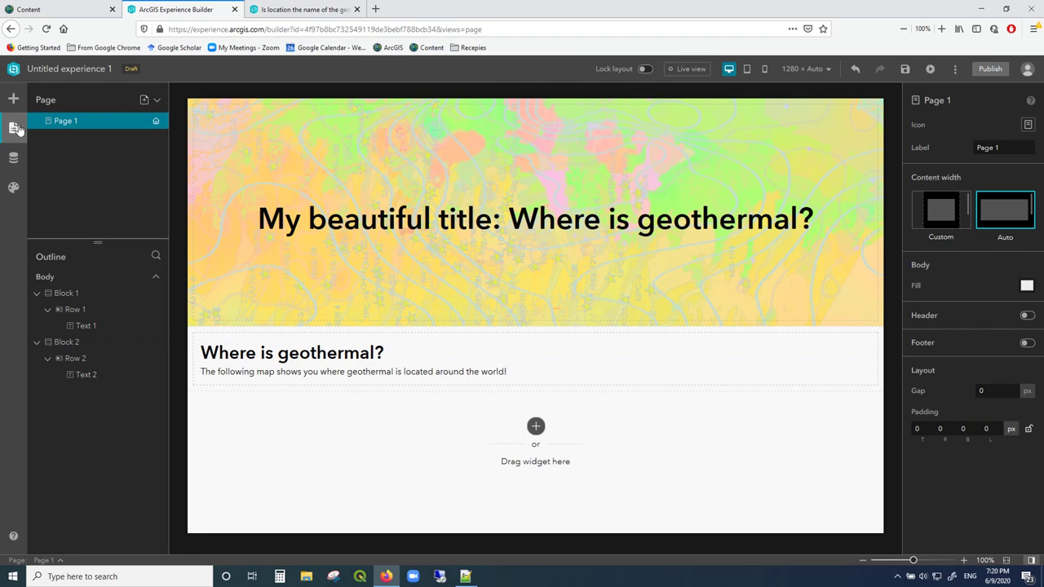
# Insert a third Row layout widget below the "Where is geothermal?" text block and stretch it to the full page width
pyautogui.click(14, 99)
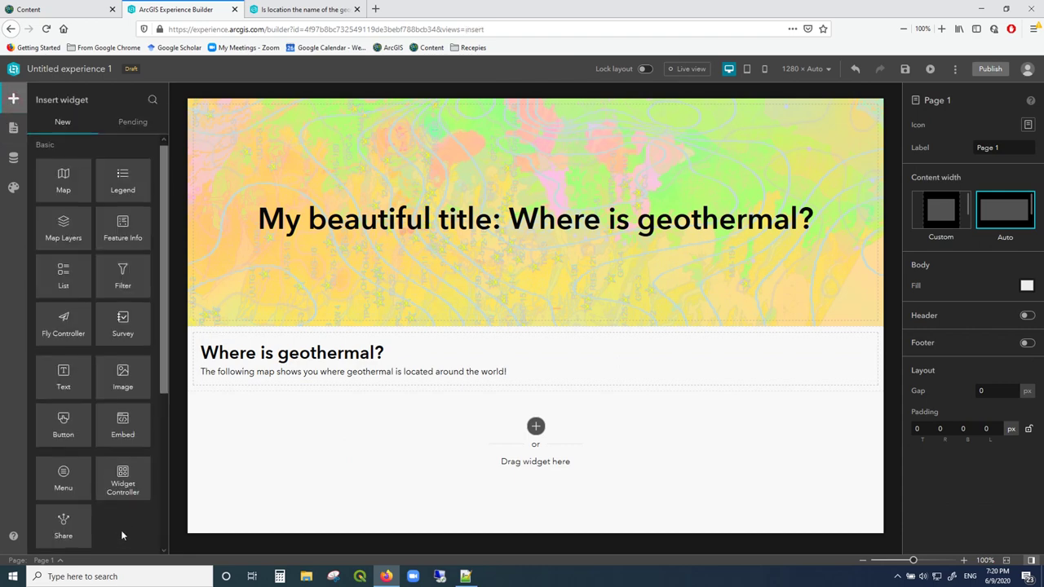
pyautogui.scroll(-3, 122, 535)
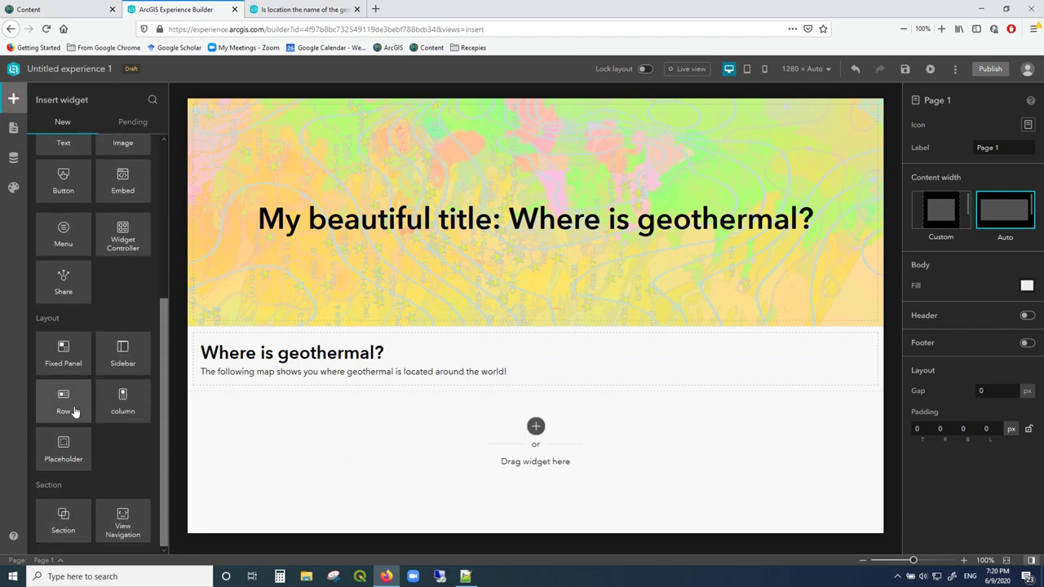
pyautogui.moveTo(73, 411); pyautogui.dragTo(375, 442)
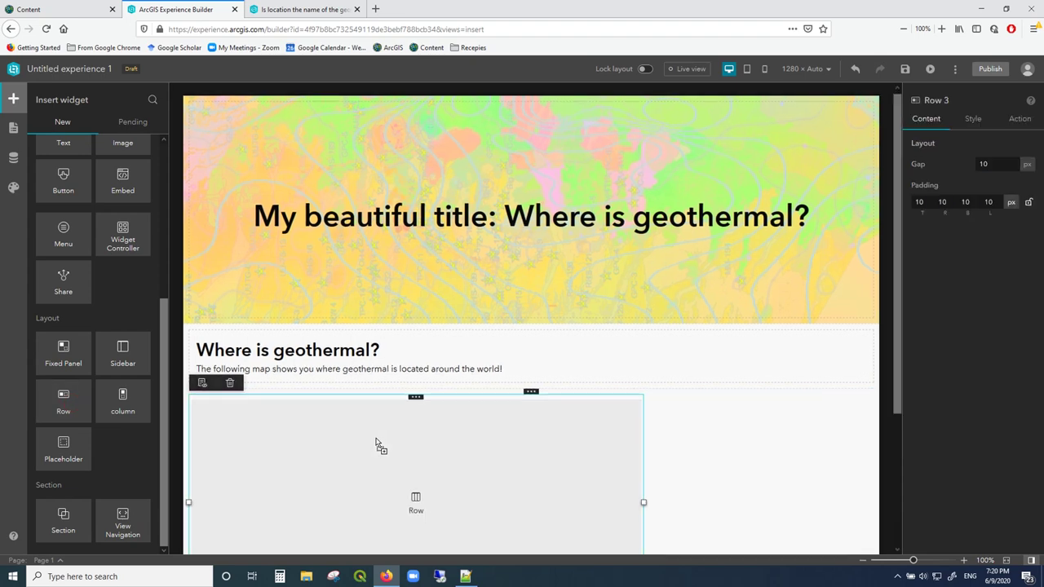
pyautogui.scroll(-2, 708, 326)
pyautogui.moveTo(643, 317); pyautogui.dragTo(862, 283)
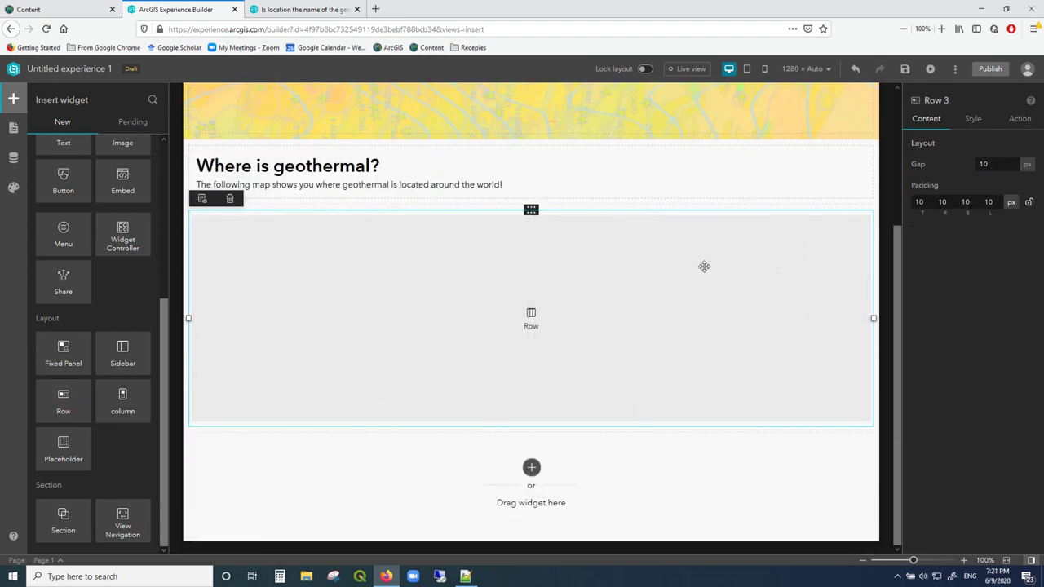
# Place a Map widget in the third row and extend its left edge toward the middle of the row
pyautogui.scroll(5, 106, 416)
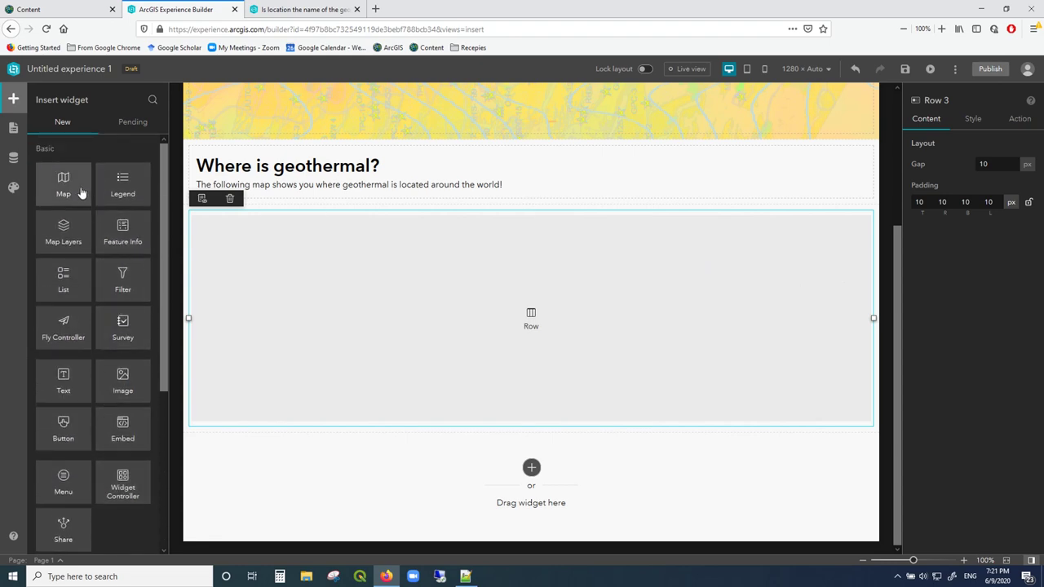
pyautogui.moveTo(79, 187); pyautogui.dragTo(774, 292)
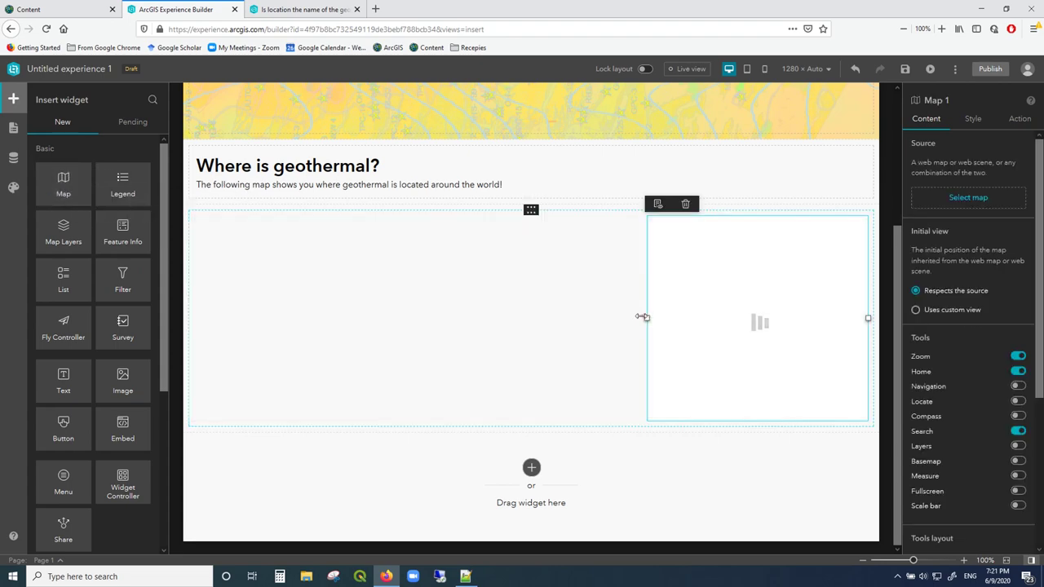
pyautogui.moveTo(643, 317); pyautogui.dragTo(487, 318)
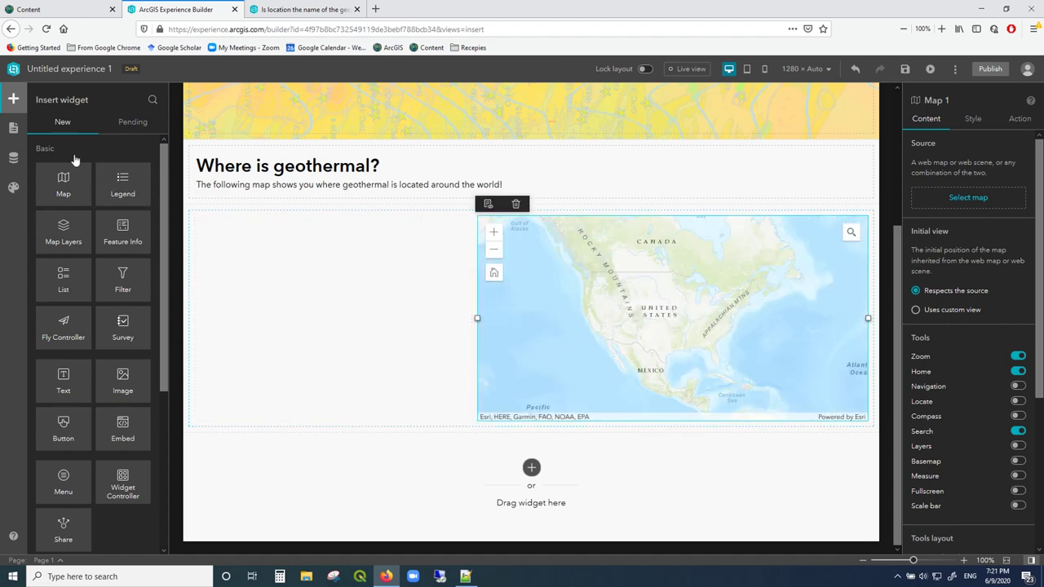
# Rename Block 3, which contains the map row, as "Map 1 block"
pyautogui.click(13, 127)
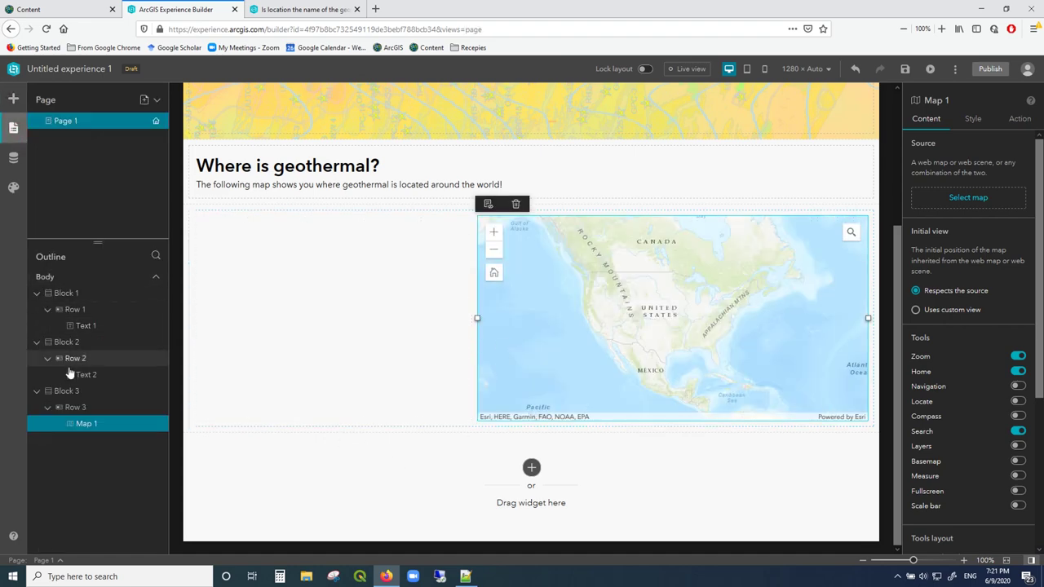
pyautogui.click(73, 394)
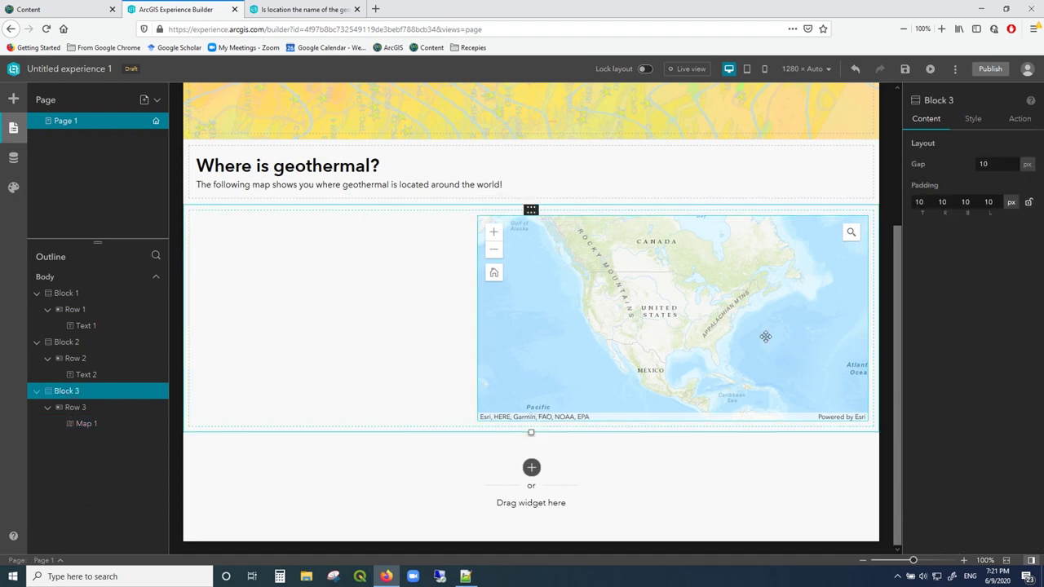
pyautogui.doubleClick(939, 99)
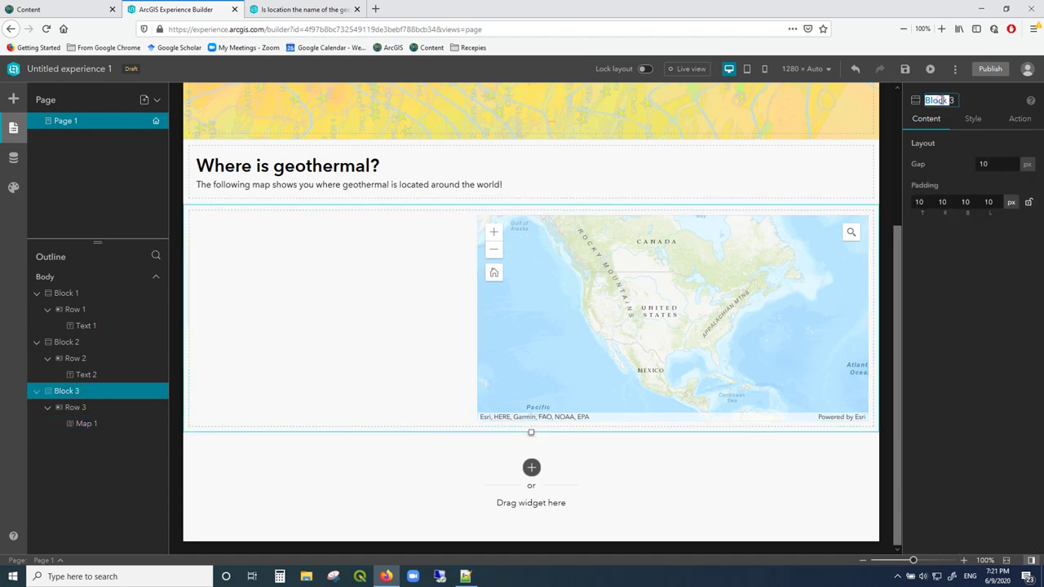
pyautogui.write('Map 1 block')
pyautogui.press('Return')
# Set the height of the Map 1 block to 600 px
pyautogui.click(973, 119)
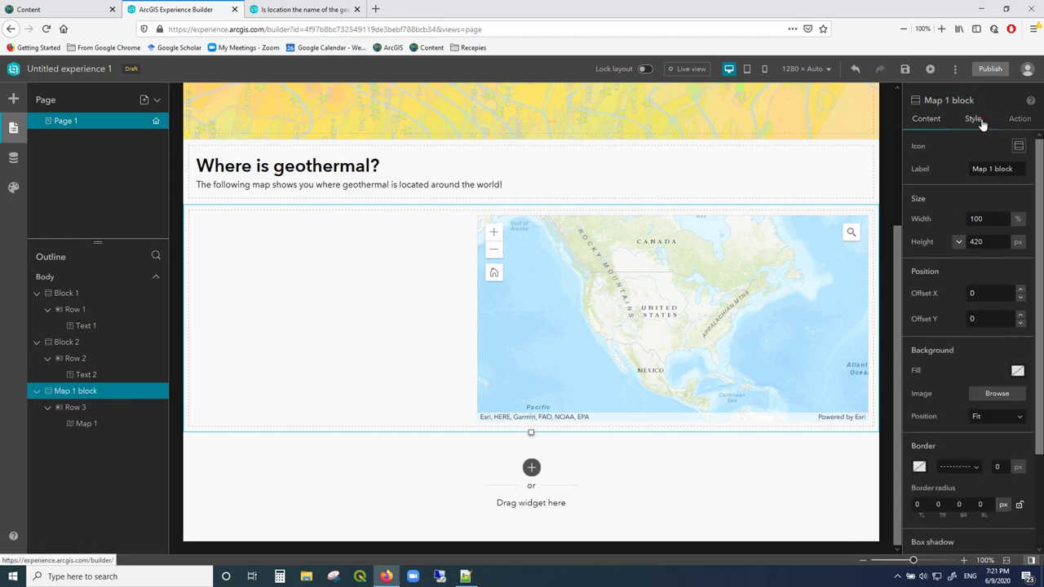
pyautogui.doubleClick(975, 243)
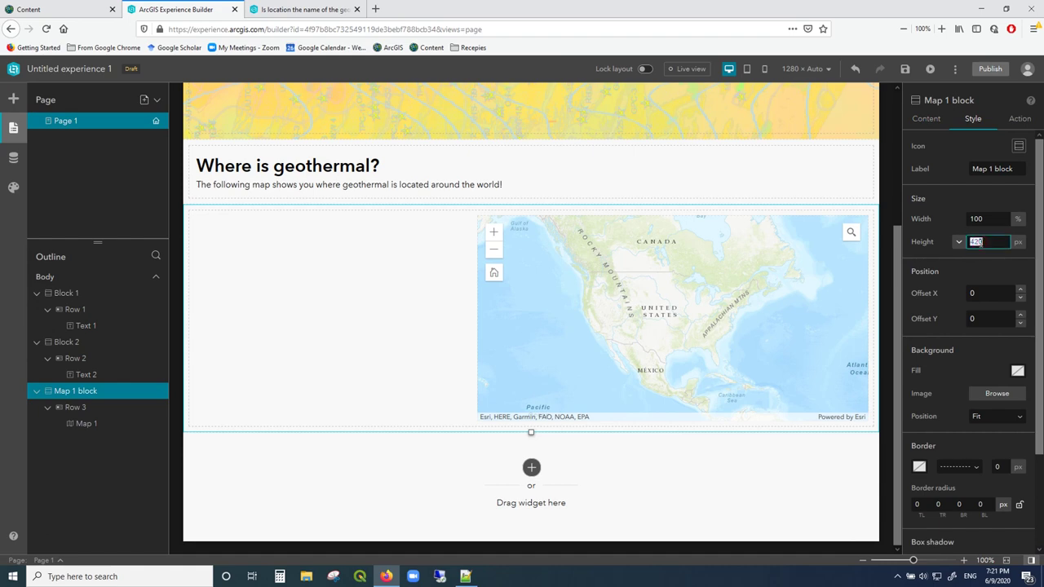
pyautogui.write('600')
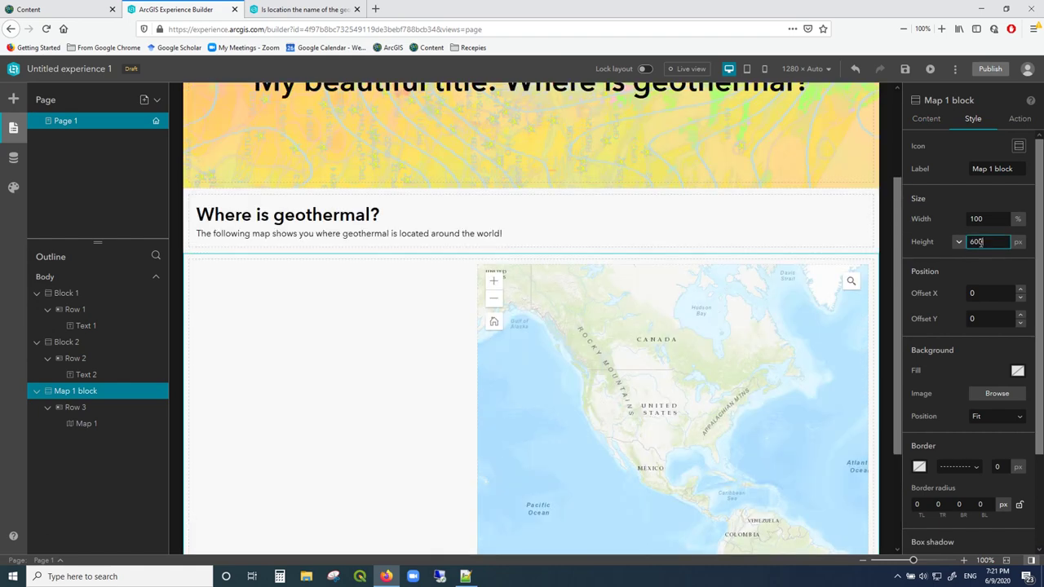
pyautogui.scroll(-3, 689, 336)
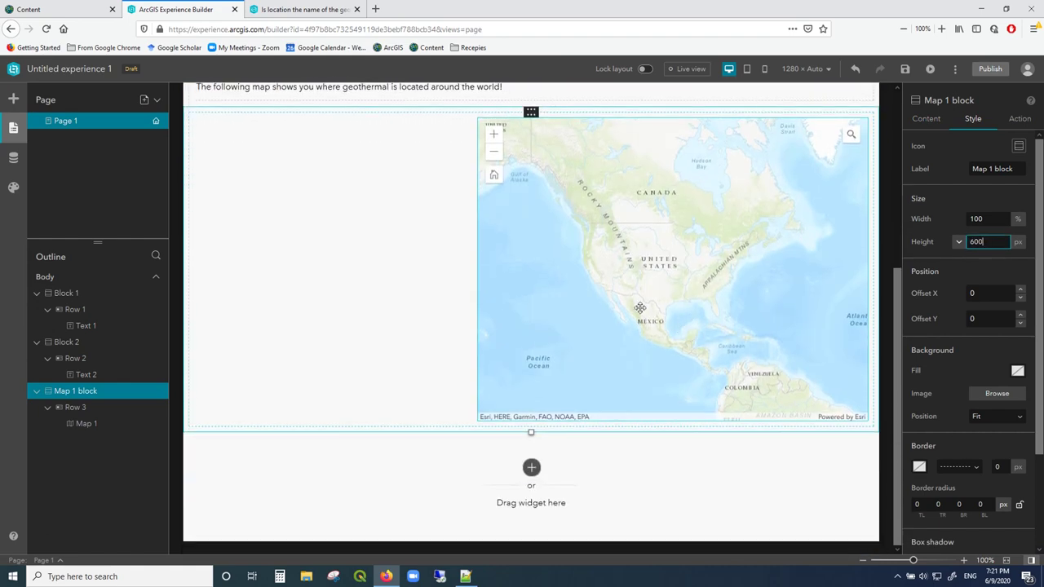
# Resize the map from both sides so it sits centred in its row with equal side margins
pyautogui.click(504, 238)
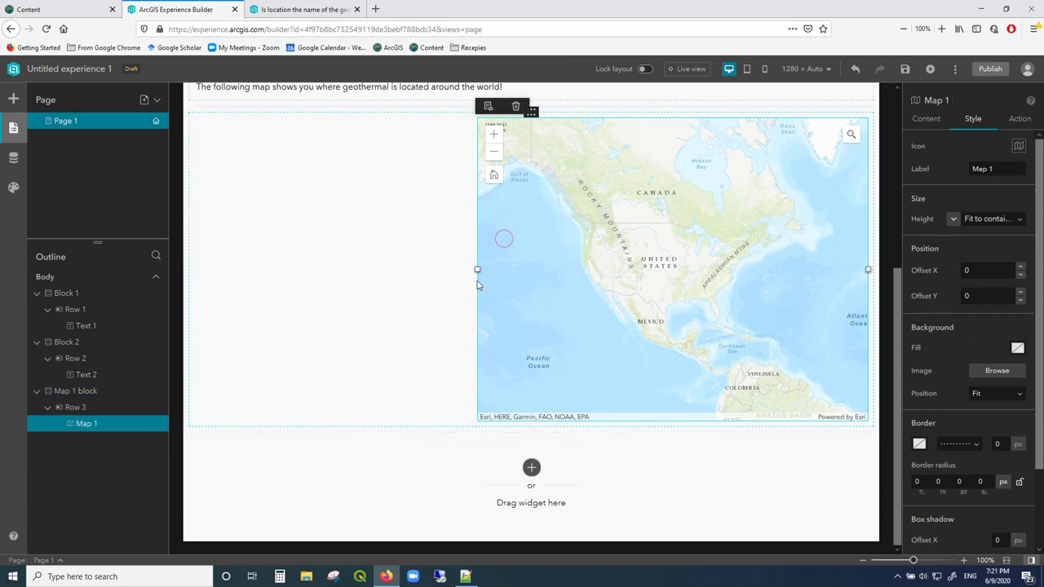
pyautogui.moveTo(478, 269); pyautogui.dragTo(277, 257)
pyautogui.moveTo(869, 274); pyautogui.dragTo(792, 269)
pyautogui.scroll(2, 763, 314)
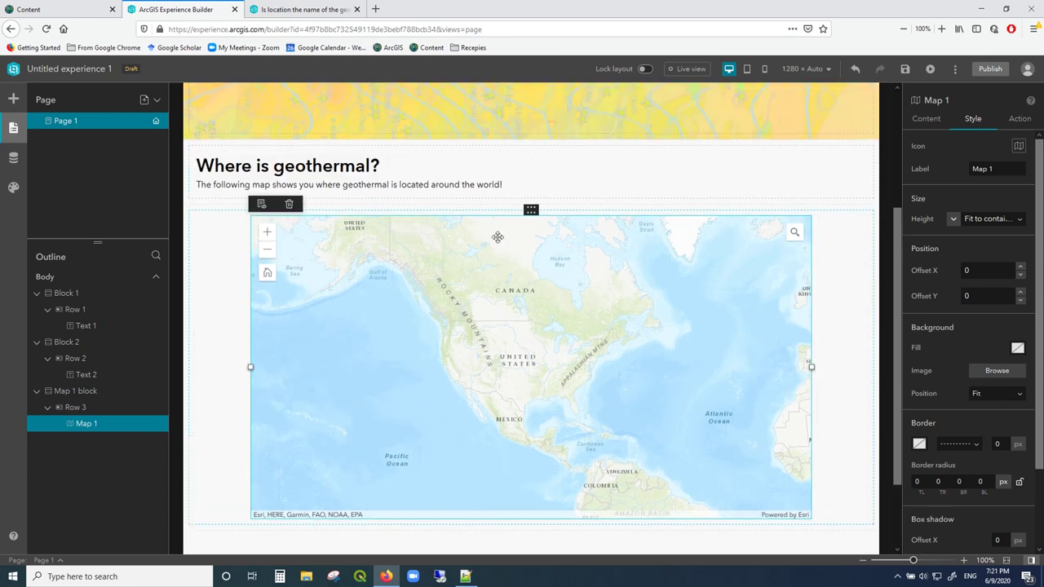
# Narrow the "Where is geothermal?" text widget from both sides to line up with the map's edges
pyautogui.click(193, 173)
pyautogui.moveTo(194, 172); pyautogui.dragTo(195, 174)
pyautogui.moveTo(865, 171); pyautogui.dragTo(811, 172)
pyautogui.scroll(-3, 779, 288)
pyautogui.scroll(2, 479, 278)
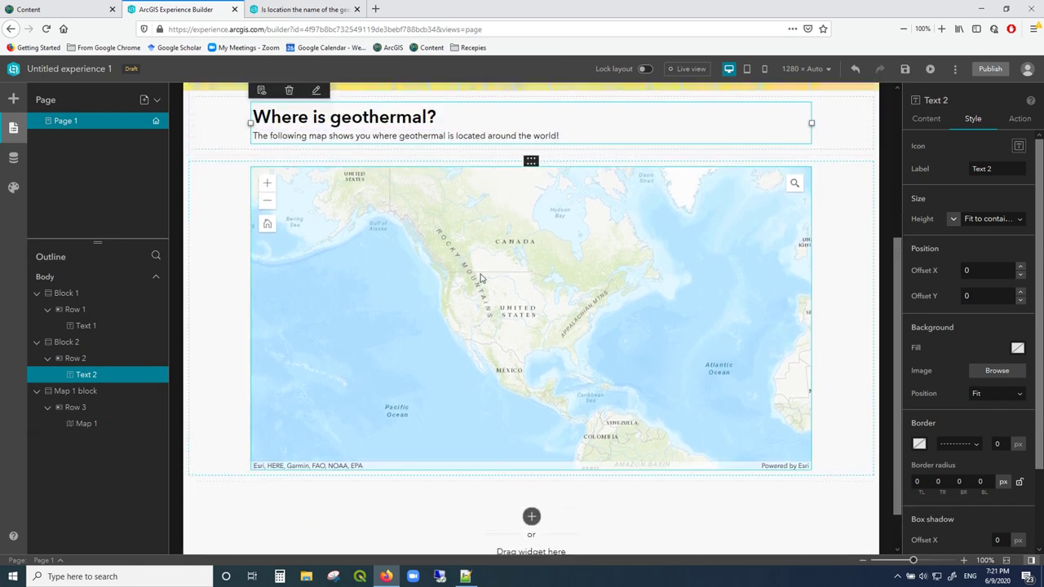
# Set the map widget's source to the "Where is geothermal loc…" web map
pyautogui.click(479, 278)
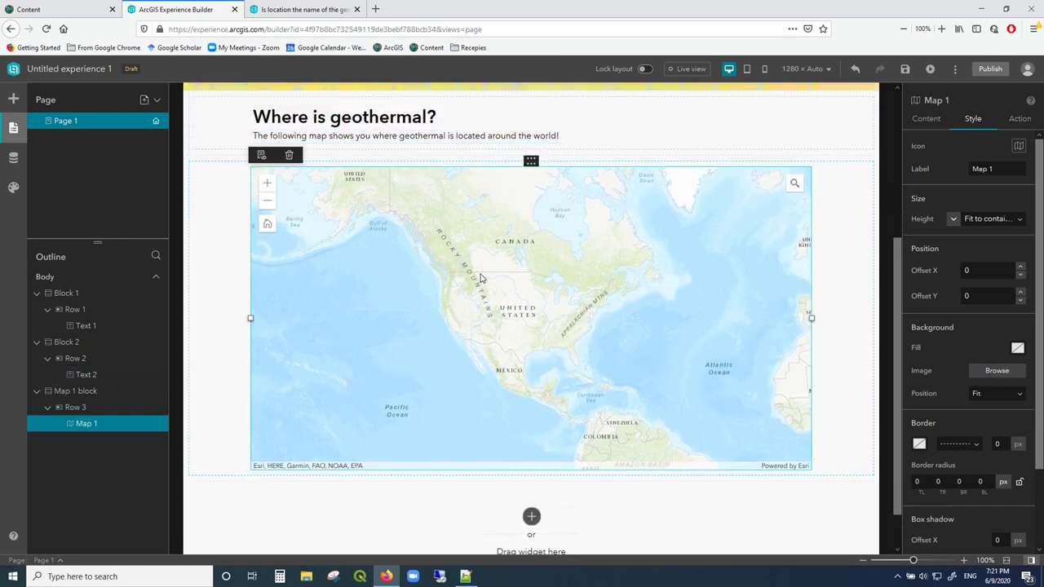
pyautogui.click(936, 122)
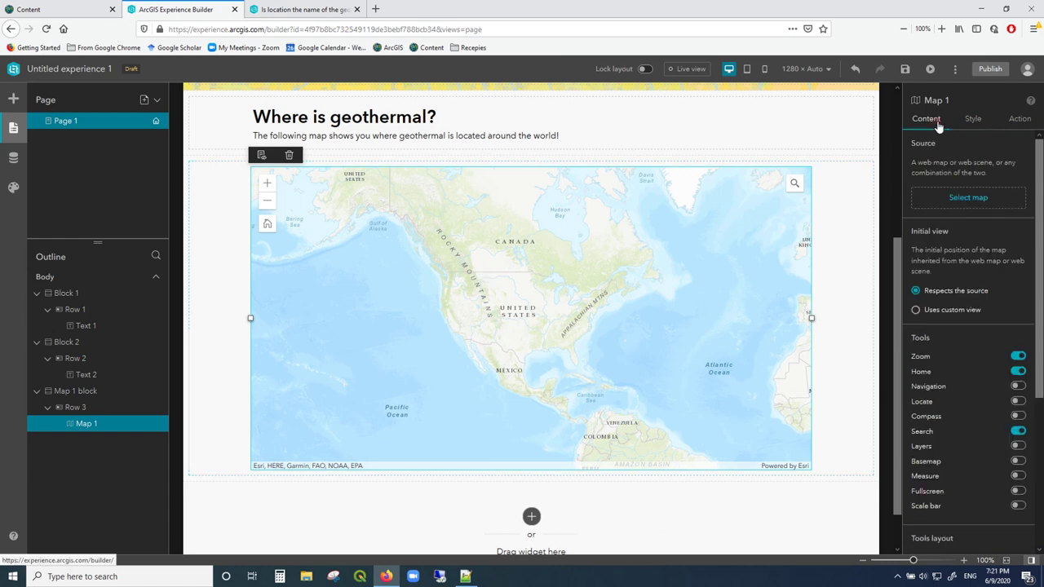
pyautogui.click(969, 199)
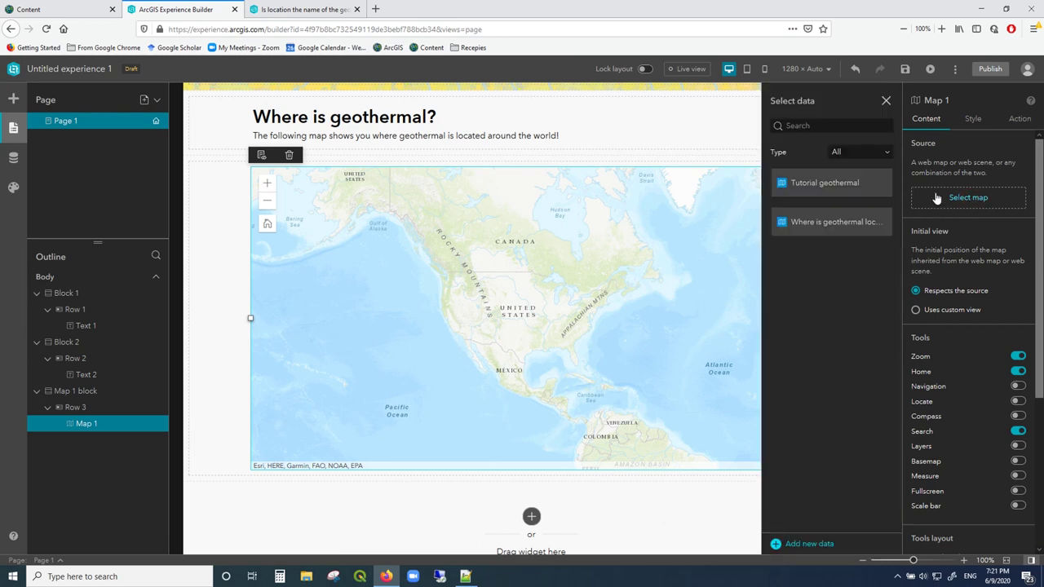
pyautogui.click(849, 231)
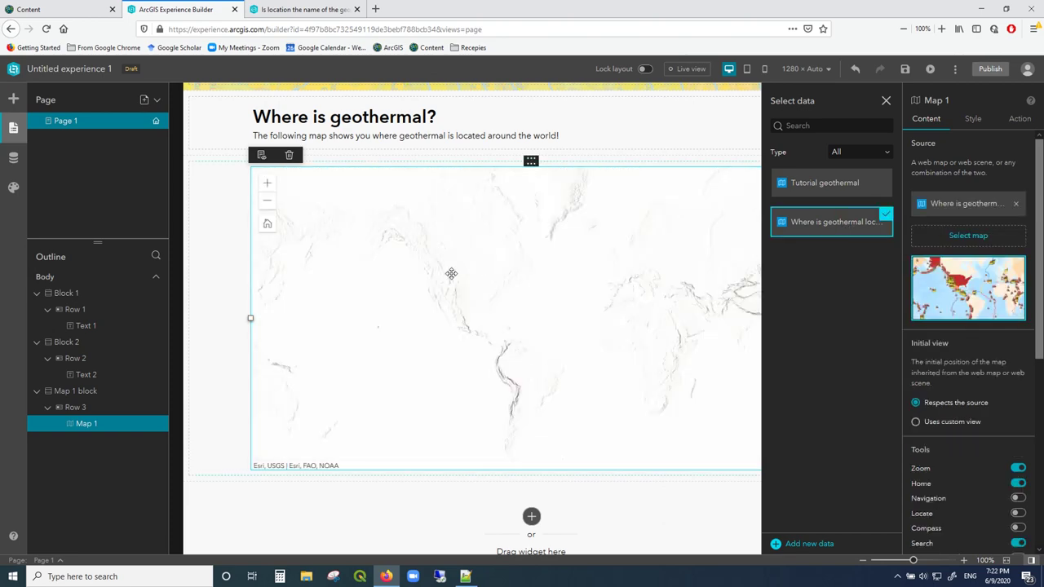
pyautogui.click(885, 101)
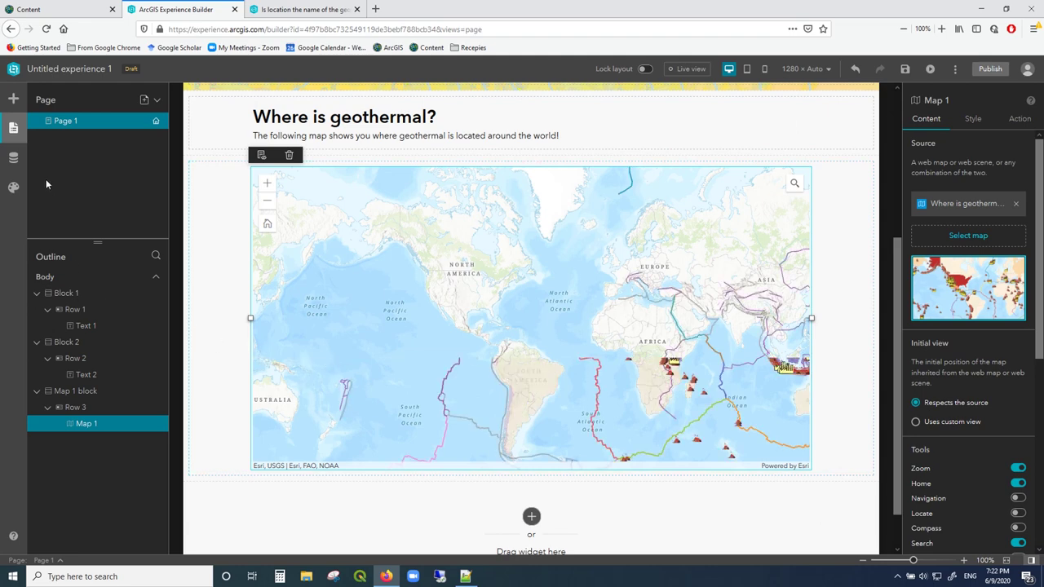
# Insert a Map Layers widget left of the map in its row, and resize both to span the heading text's width side by side
pyautogui.click(16, 105)
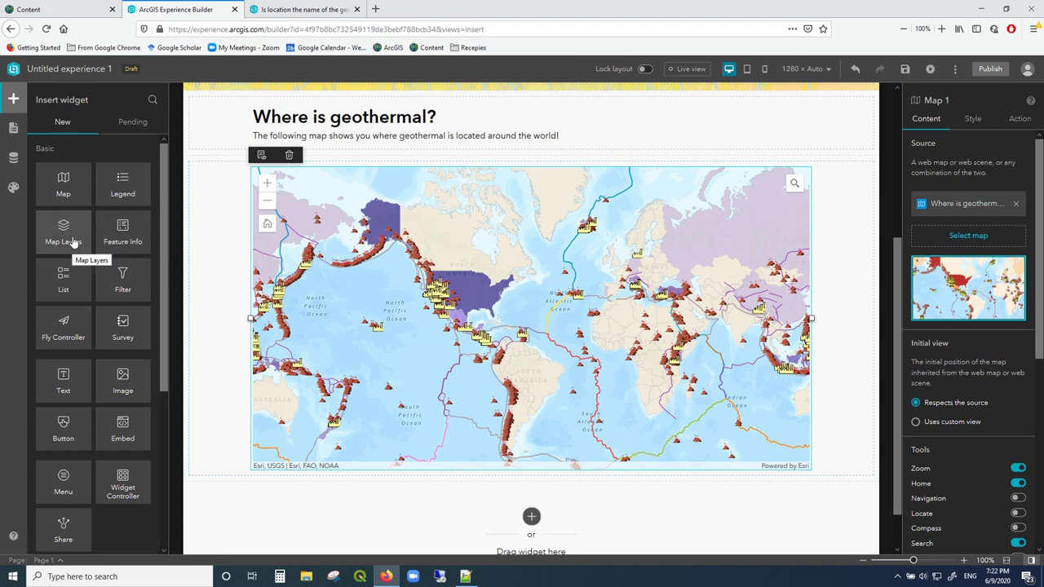
pyautogui.moveTo(64, 233); pyautogui.dragTo(234, 271)
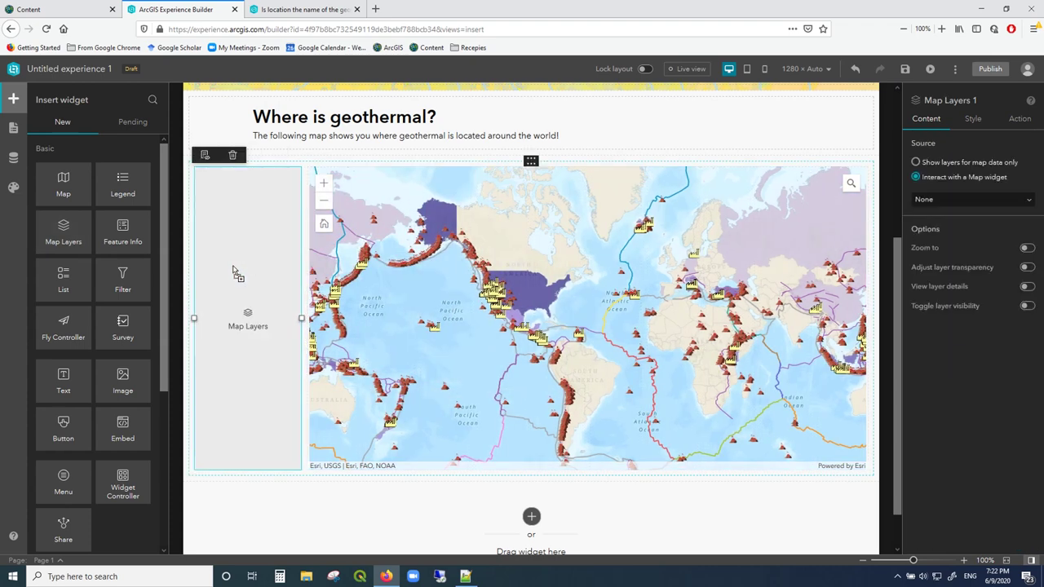
pyautogui.click(405, 305)
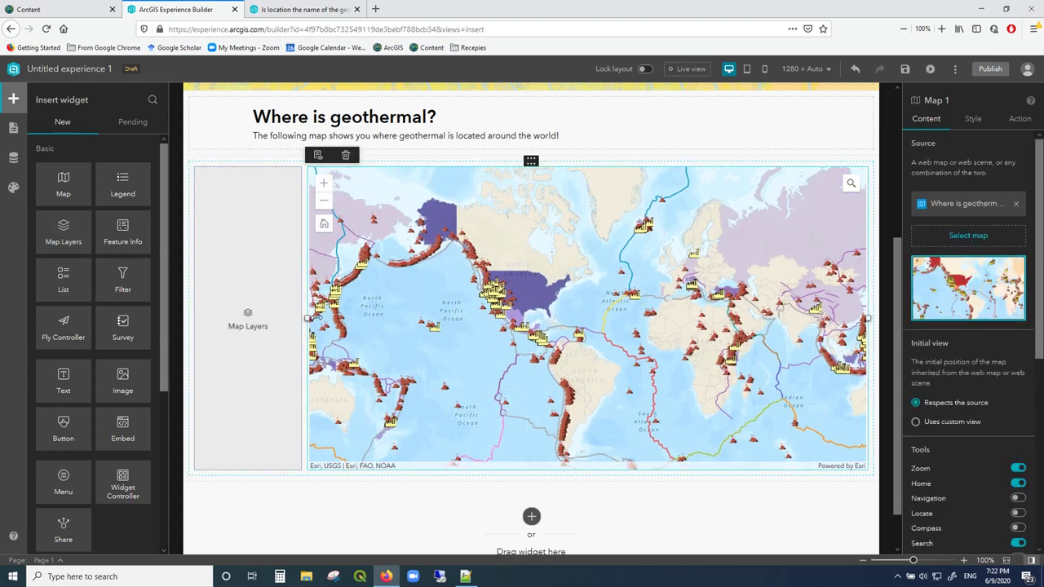
pyautogui.moveTo(310, 318); pyautogui.dragTo(408, 311)
pyautogui.click(261, 303)
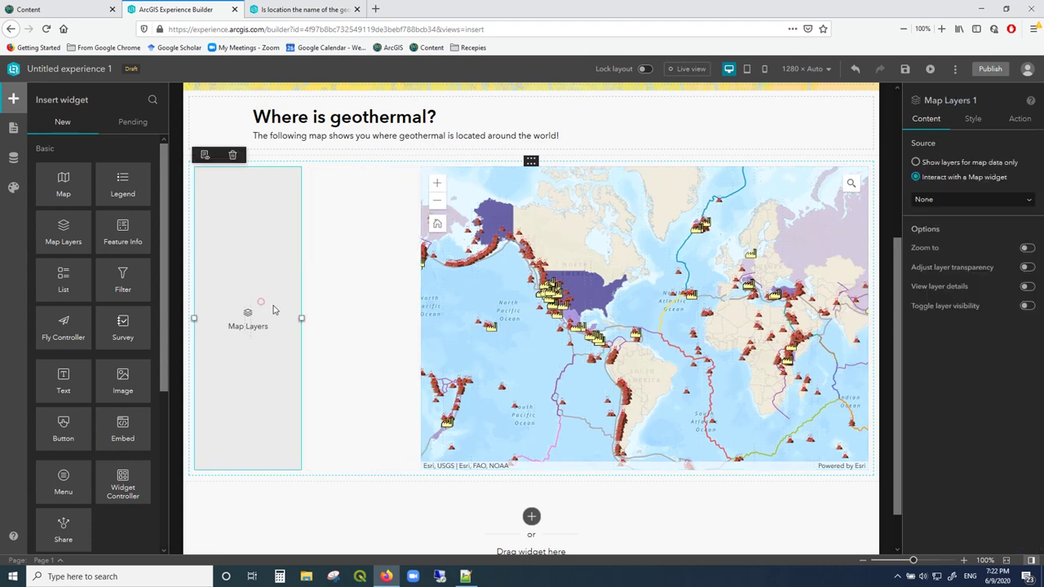
pyautogui.moveTo(301, 318); pyautogui.dragTo(414, 318)
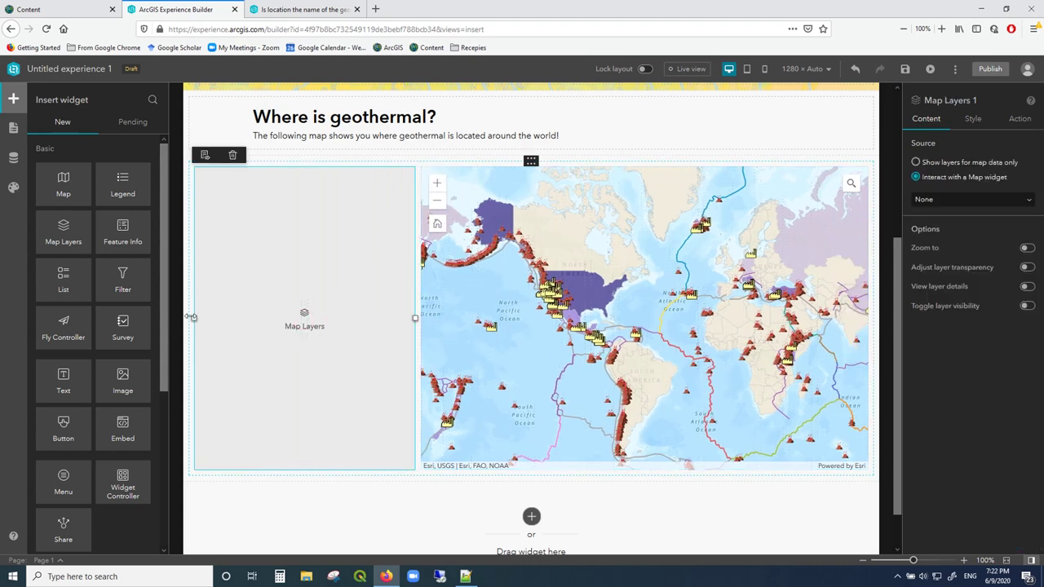
pyautogui.moveTo(206, 318); pyautogui.dragTo(234, 320)
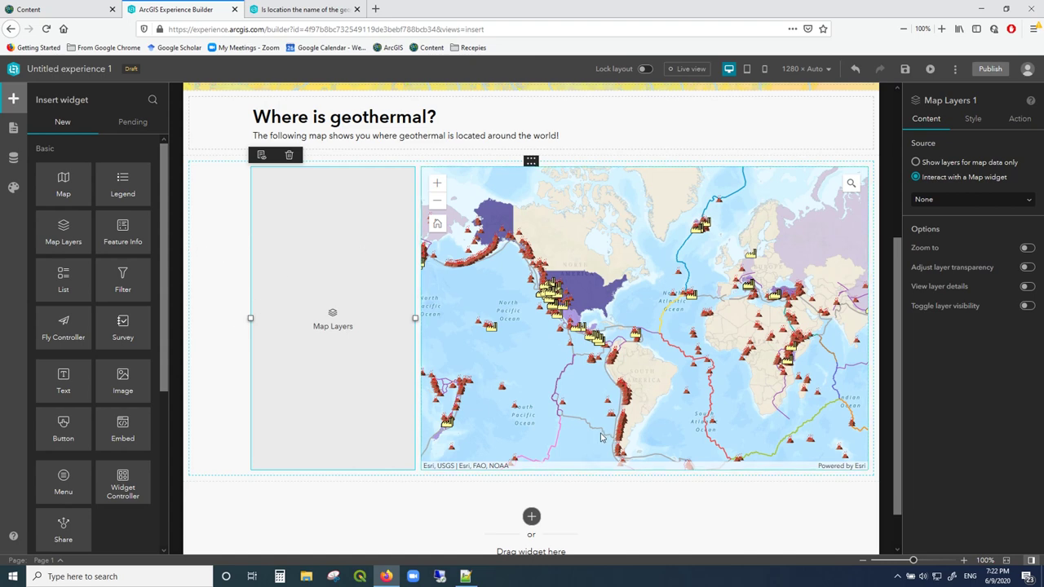
pyautogui.click(751, 343)
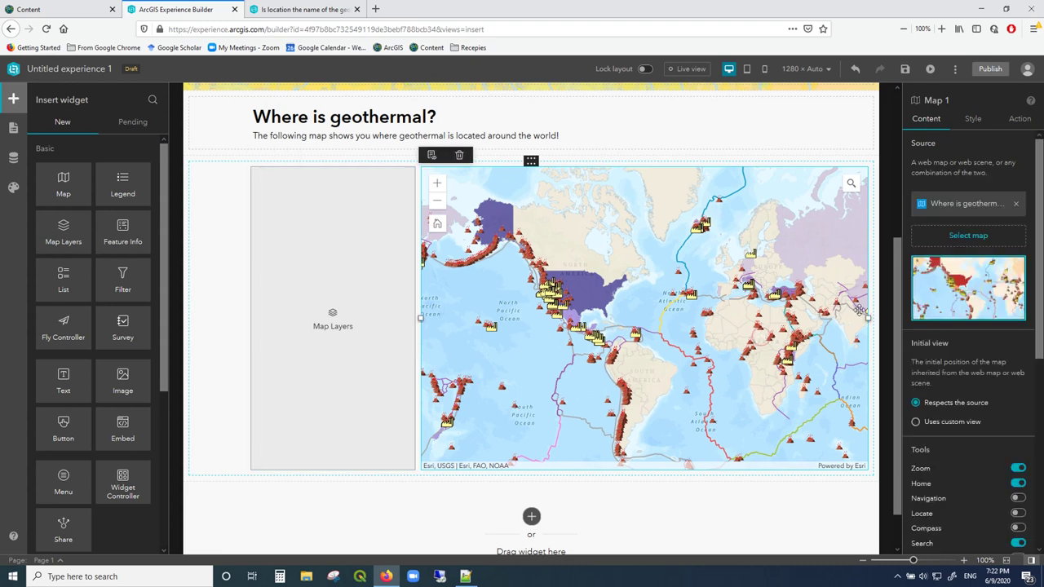
pyautogui.moveTo(848, 317); pyautogui.dragTo(815, 314)
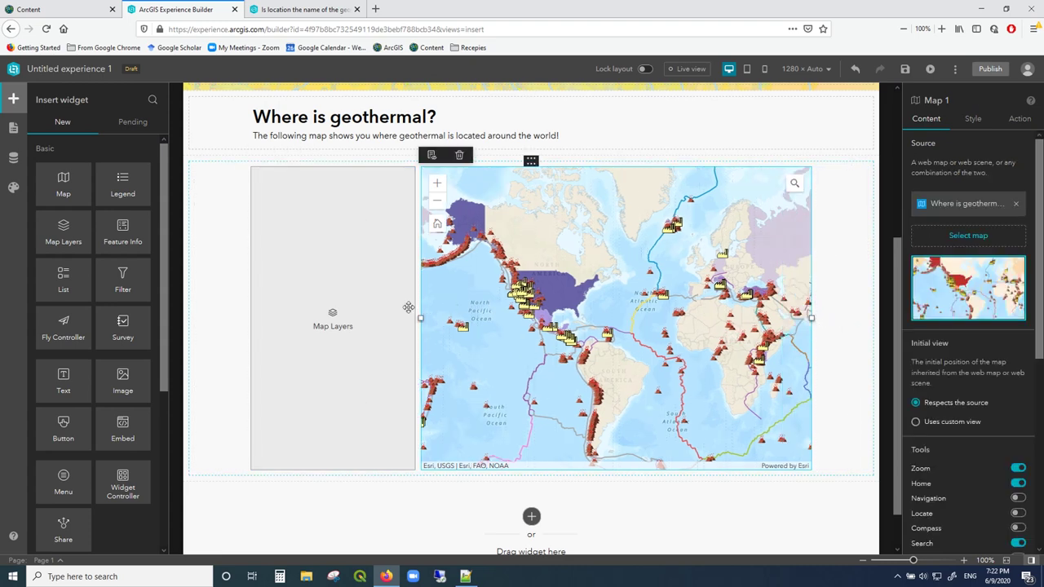
# Link the Map Layers widget to Map 1 as the map widget it interacts with
pyautogui.click(309, 310)
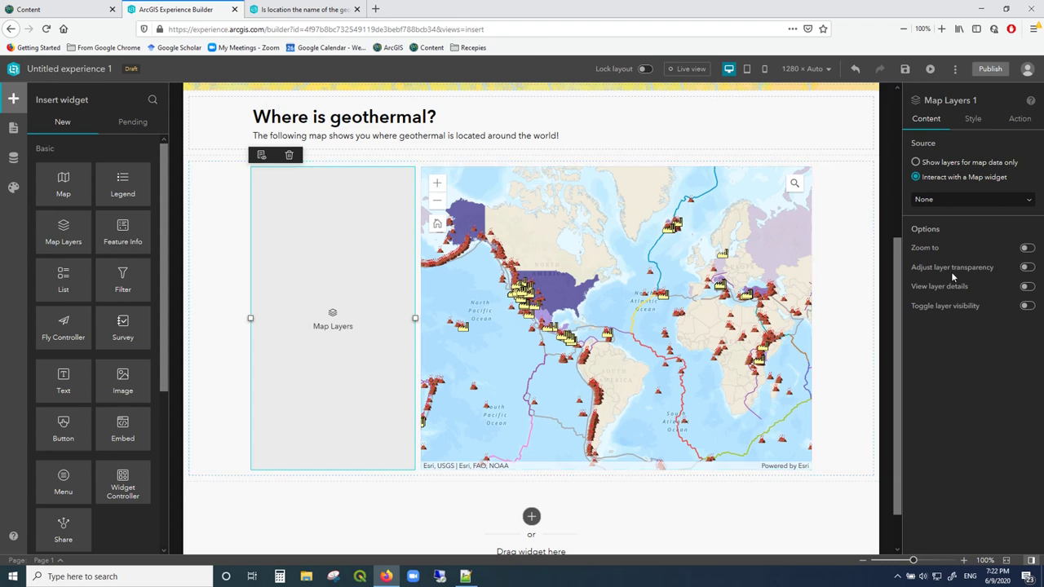
pyautogui.click(1002, 201)
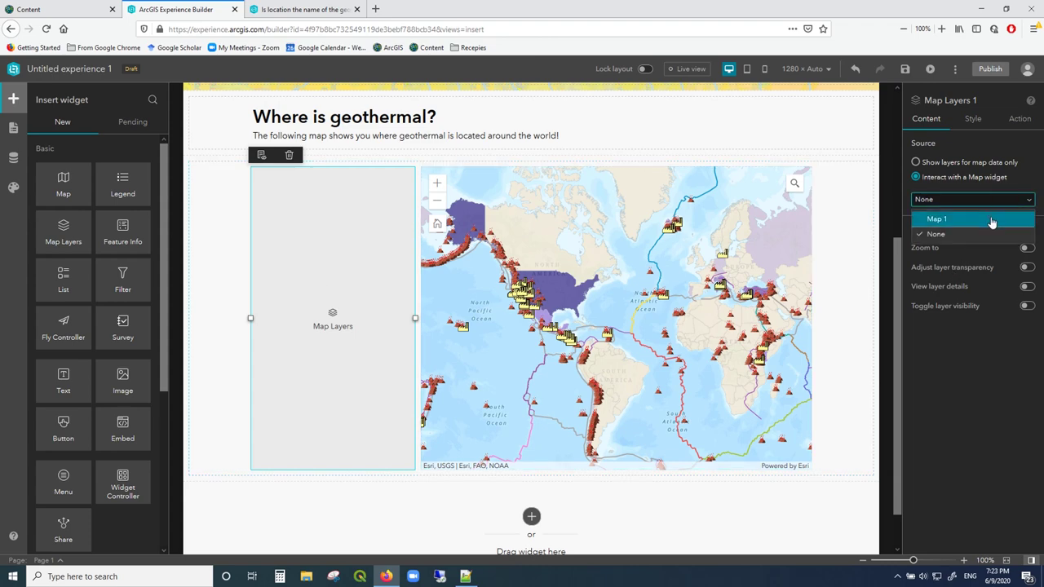
pyautogui.click(990, 219)
# Rename the Map 1 widget as "where is geothermal energy"
pyautogui.click(602, 241)
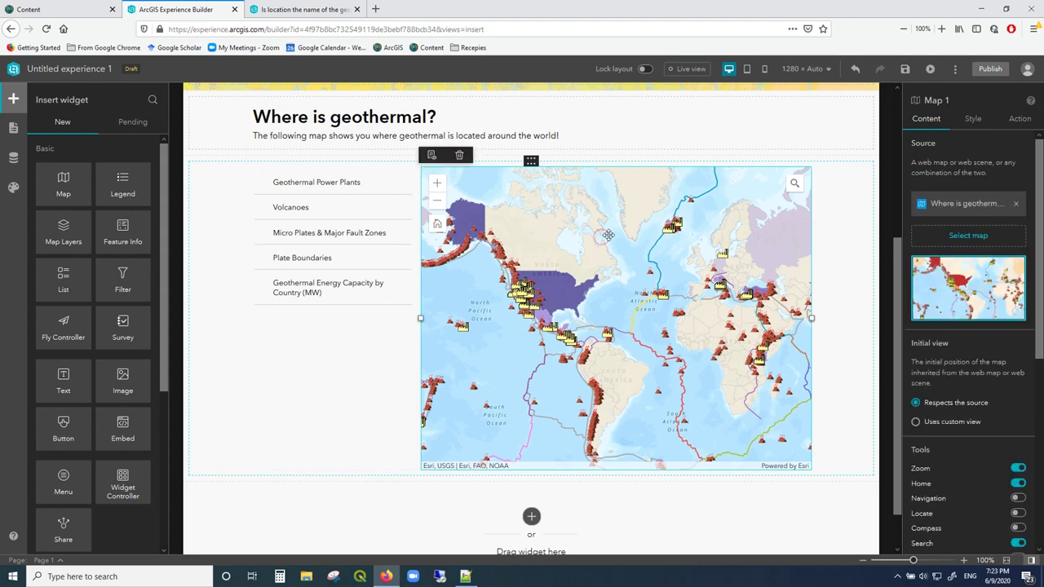
pyautogui.click(946, 101)
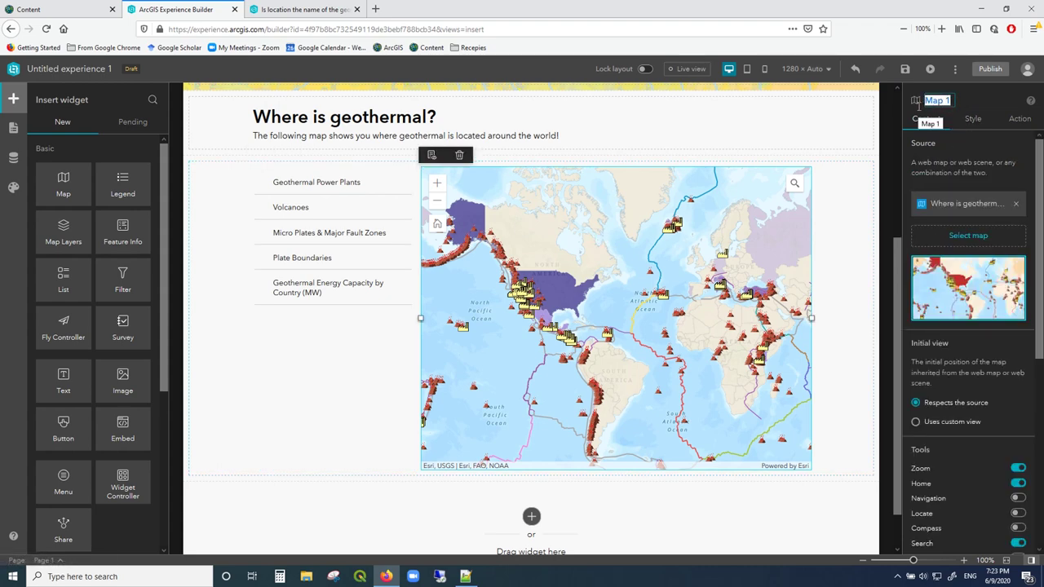
pyautogui.write('where is geothe')
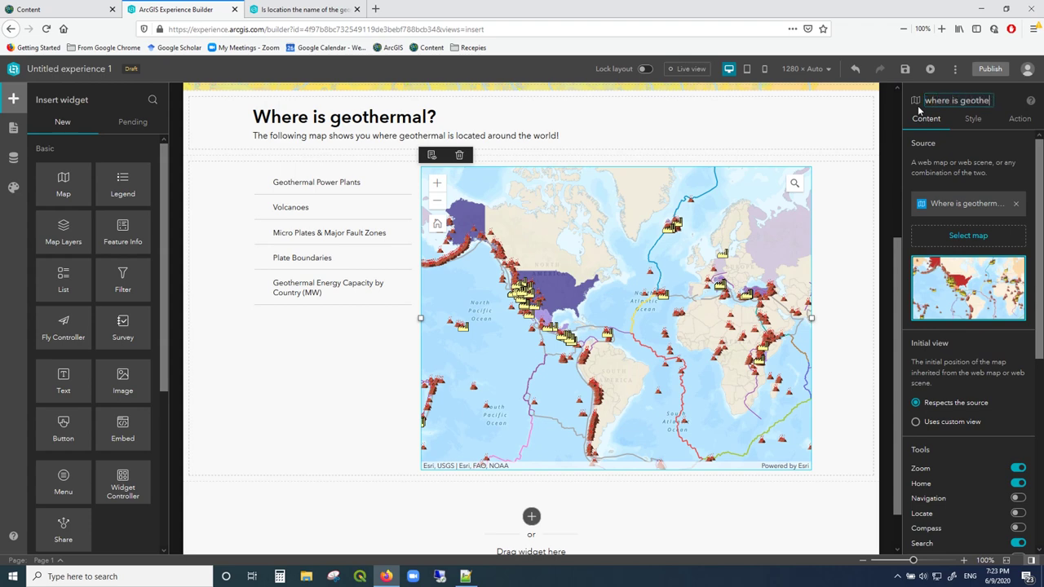
pyautogui.write('rmal energy')
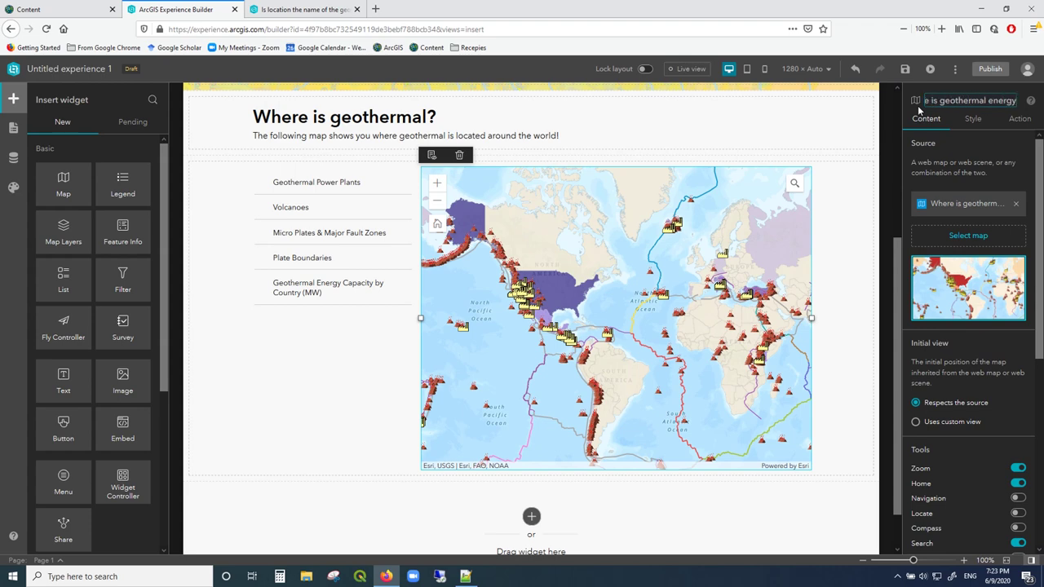
pyautogui.press('Return')
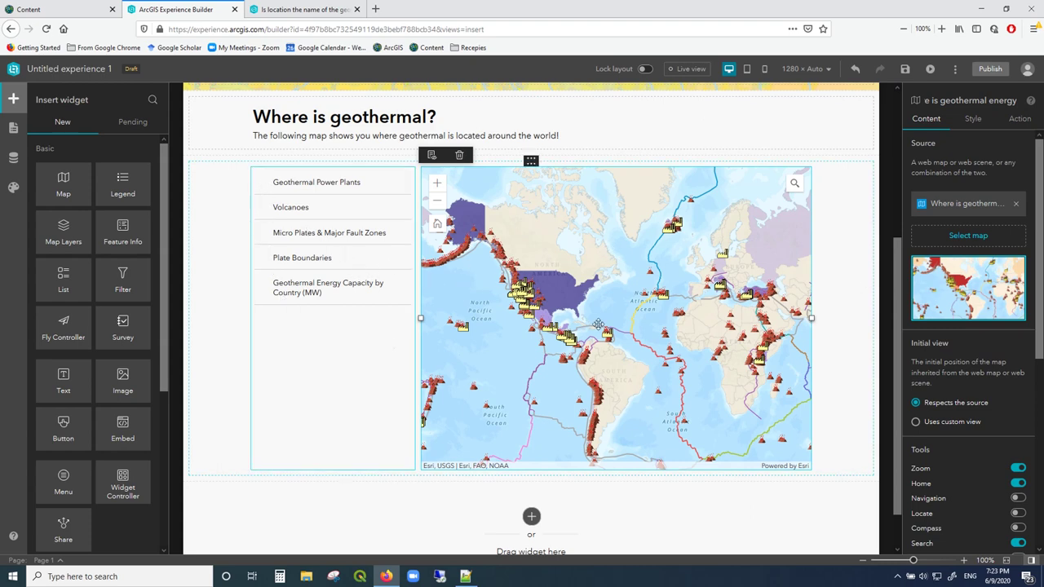
# Enable the Toggle layer visibility option for the Map Layers widget
pyautogui.click(334, 274)
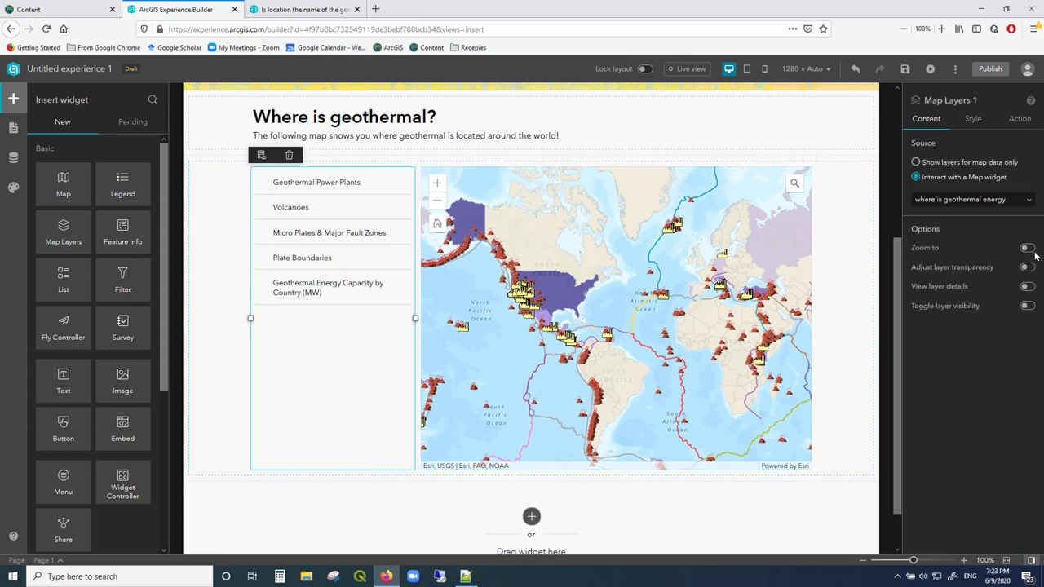
pyautogui.click(1027, 308)
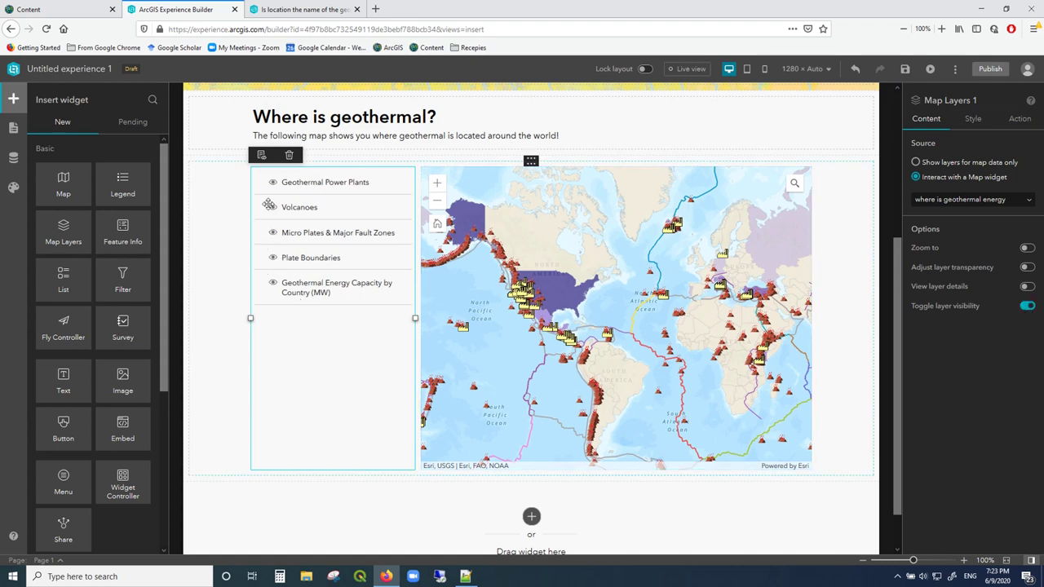
# Rename the experience as "My first map on exp build" and save it
pyautogui.click(93, 70)
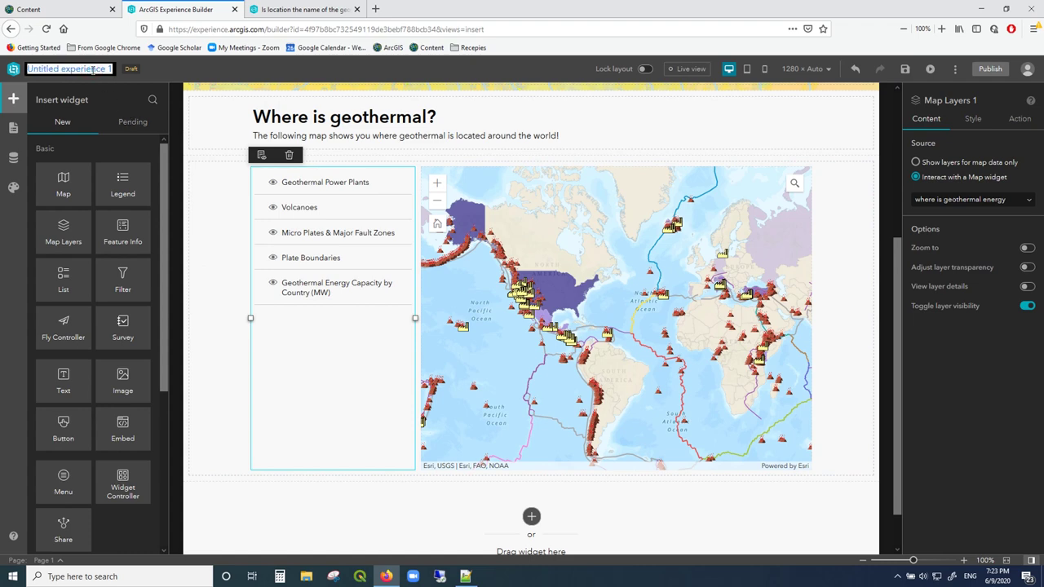
pyautogui.press('BackSpace')
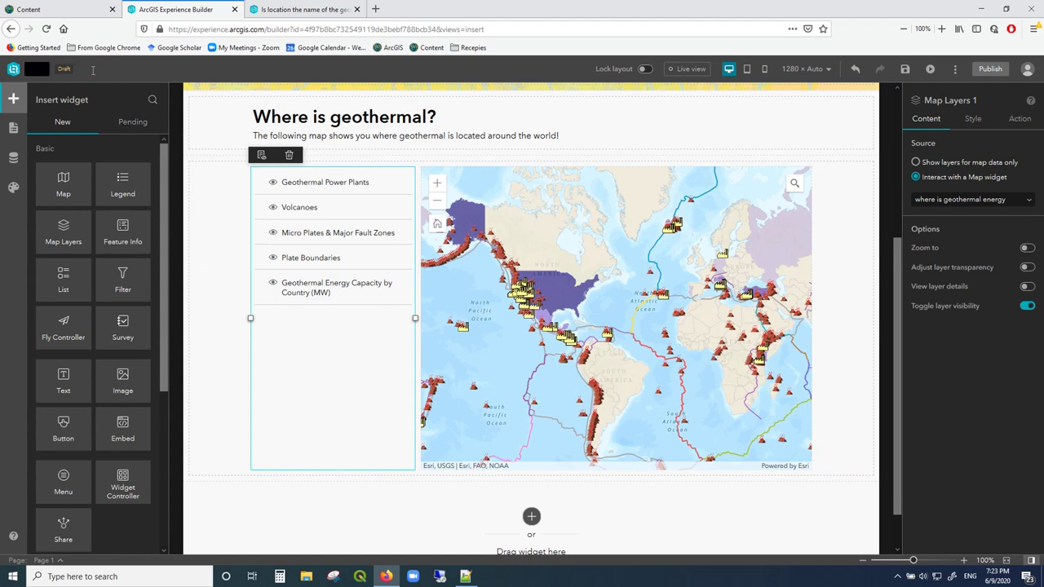
pyautogui.write('My first m')
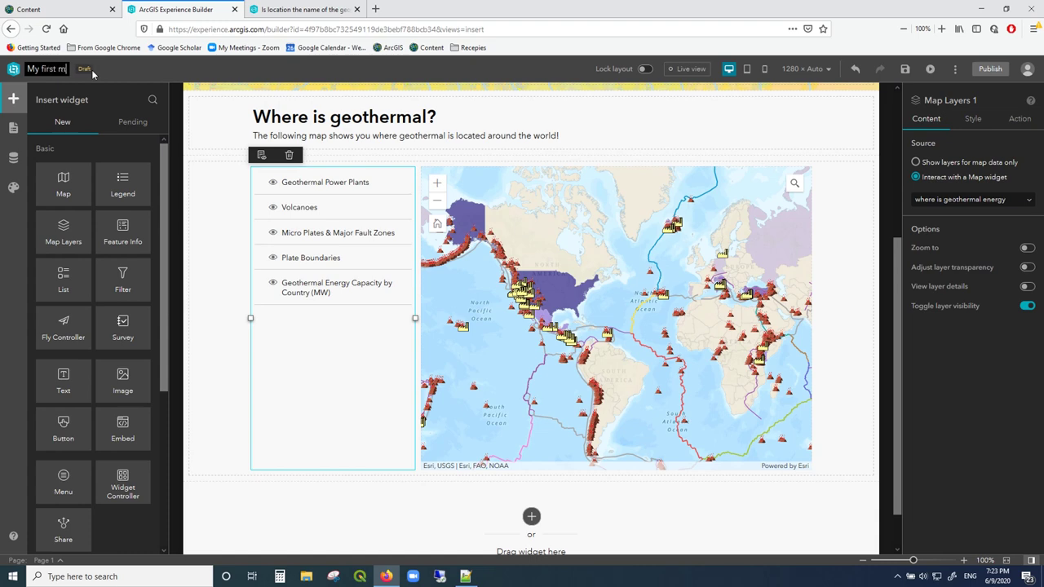
pyautogui.write('ap on Exp')
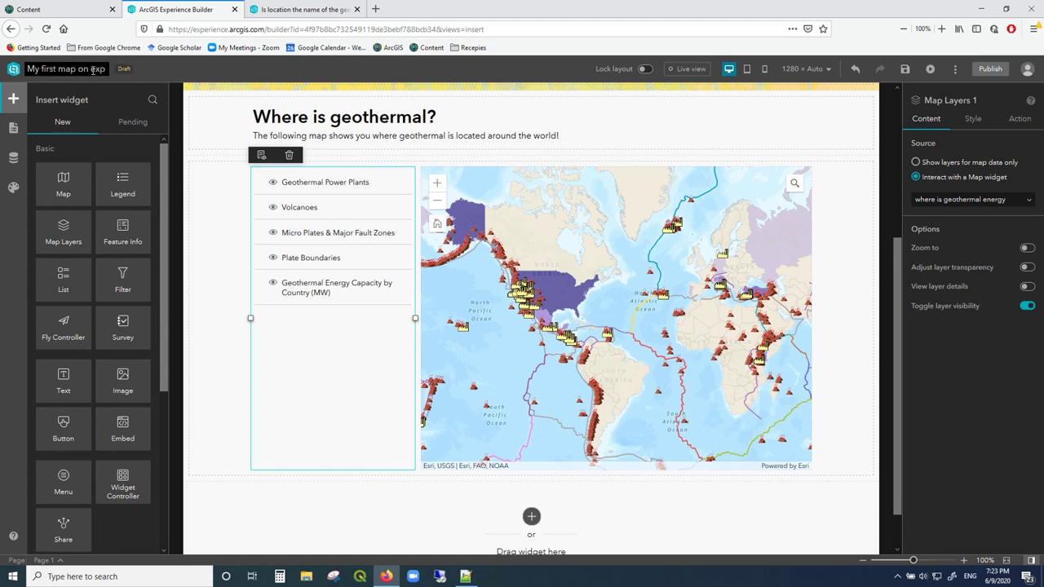
pyautogui.write(' build')
pyautogui.click(198, 74)
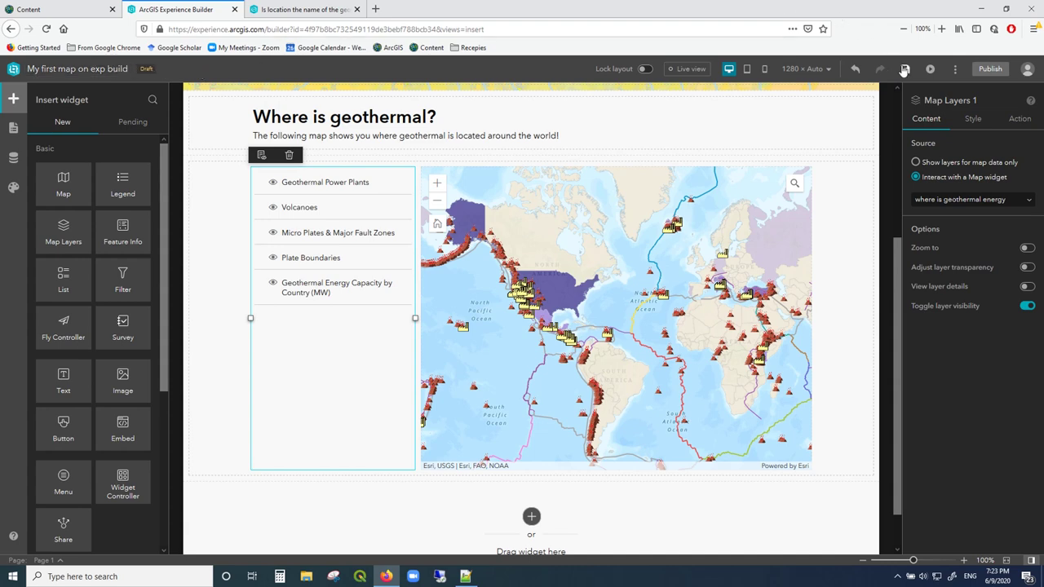
pyautogui.click(902, 70)
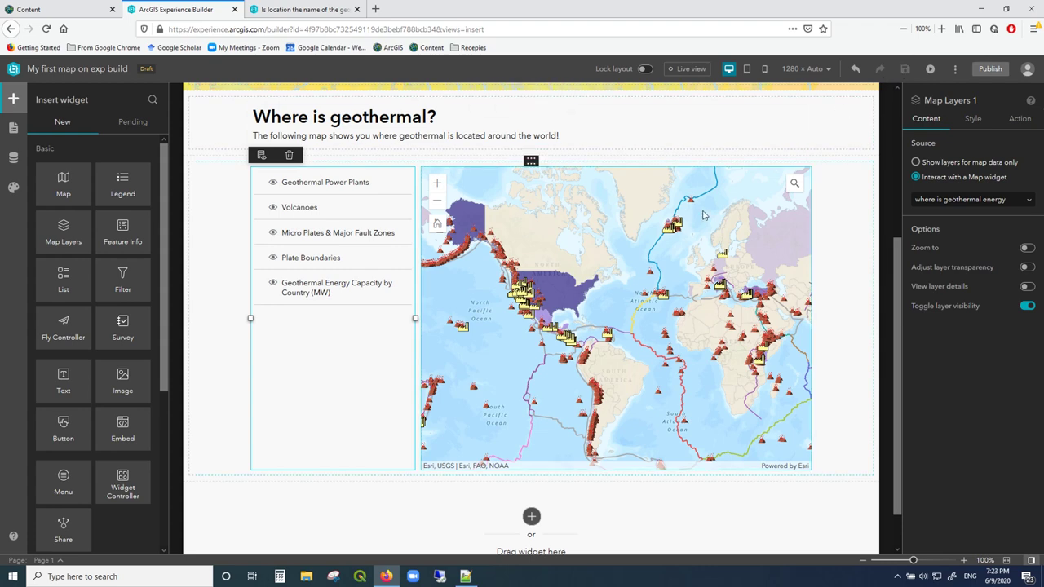
# Test the page in live view by switching the power plants, volcanoes and micro plates layers off and on, and review the whole page
pyautogui.click(690, 70)
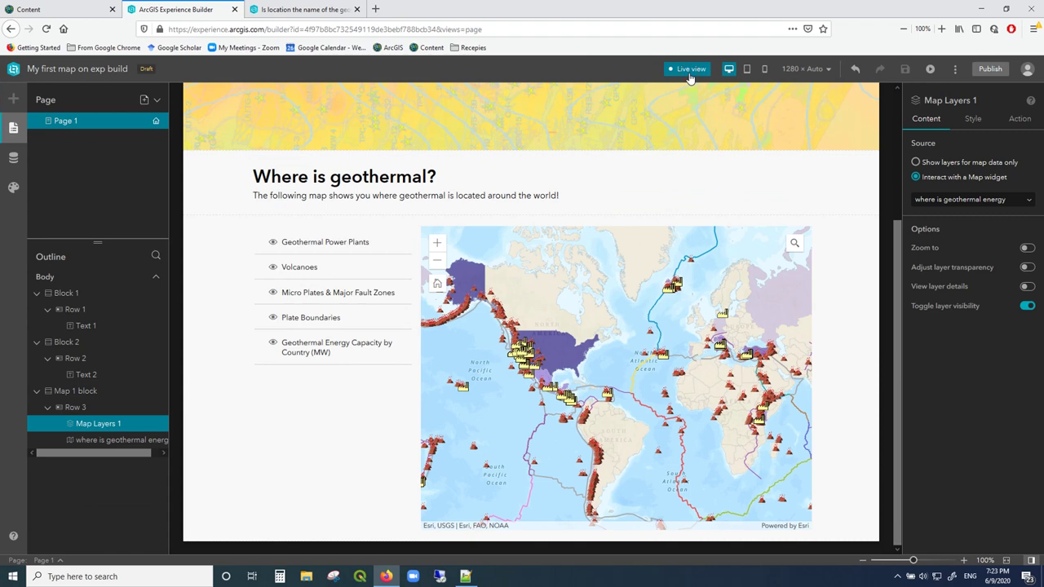
pyautogui.click(273, 242)
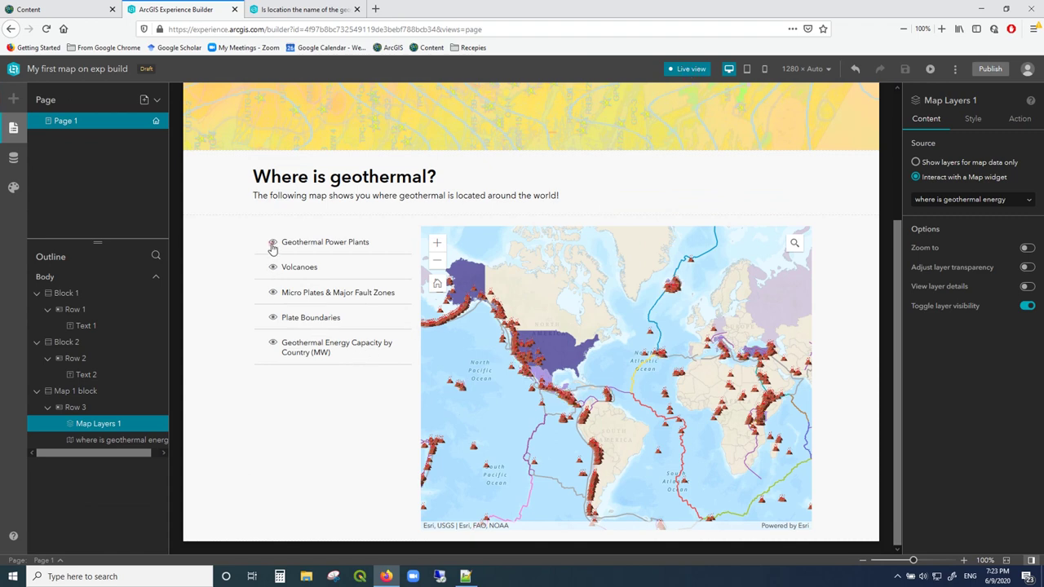
pyautogui.click(274, 242)
pyautogui.click(273, 268)
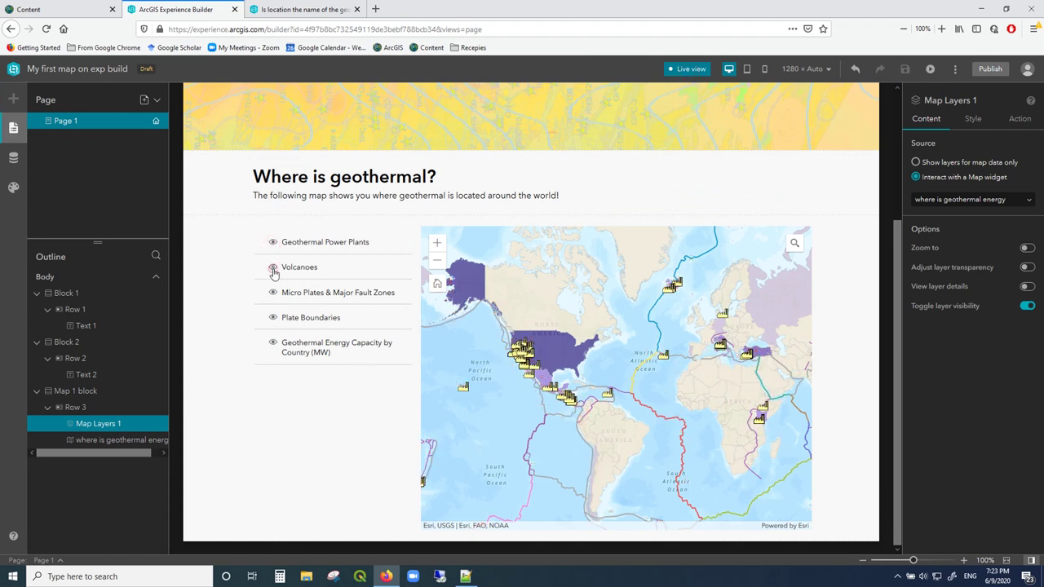
pyautogui.click(273, 267)
pyautogui.click(274, 293)
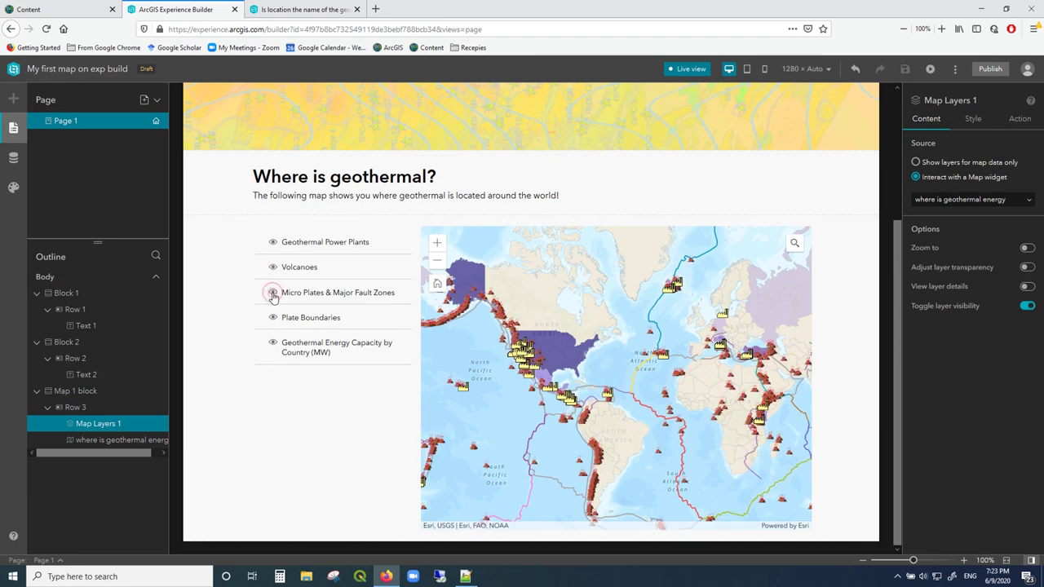
pyautogui.click(273, 293)
pyautogui.scroll(2, 844, 248)
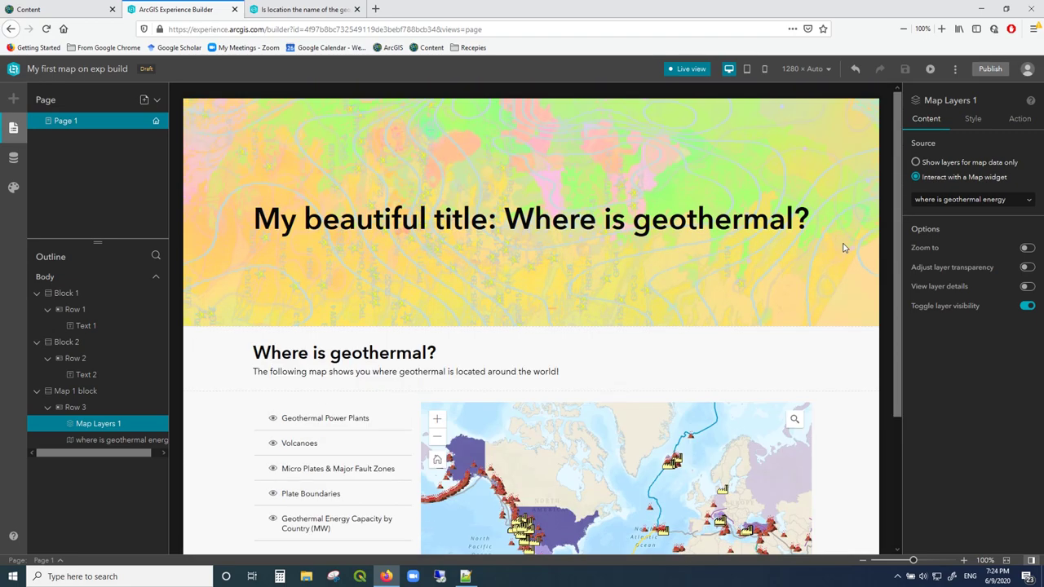
pyautogui.scroll(-2, 844, 248)
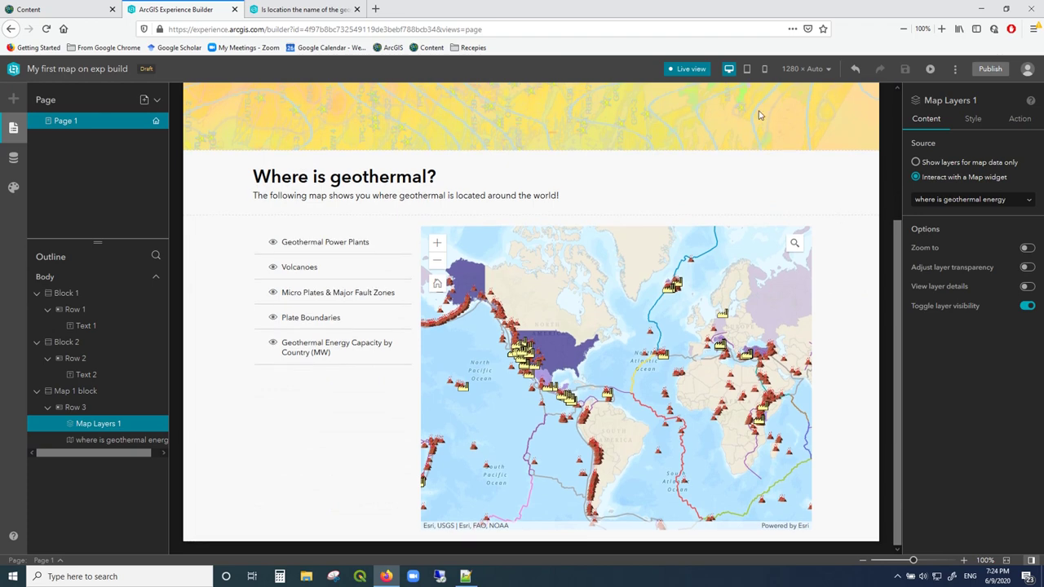
pyautogui.click(686, 70)
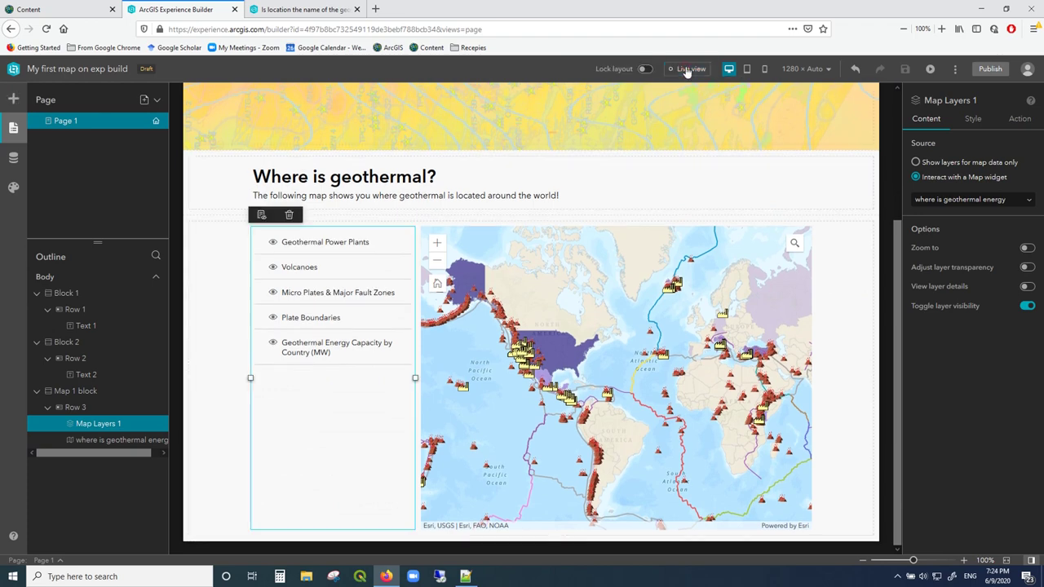
# Add a Row layout beneath the first map's block and stretch it across the full content width
pyautogui.scroll(-2, 854, 371)
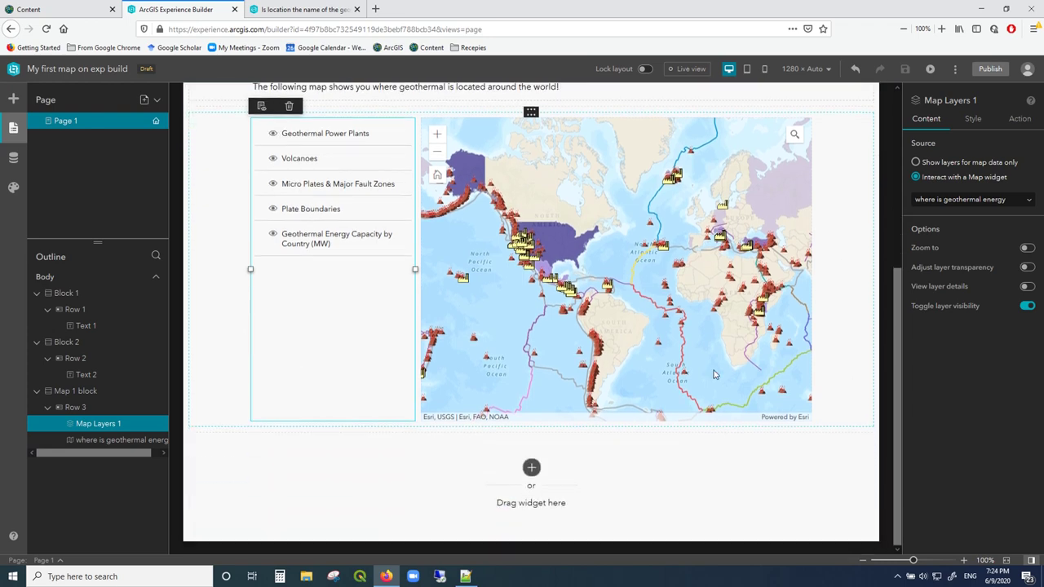
pyautogui.click(14, 99)
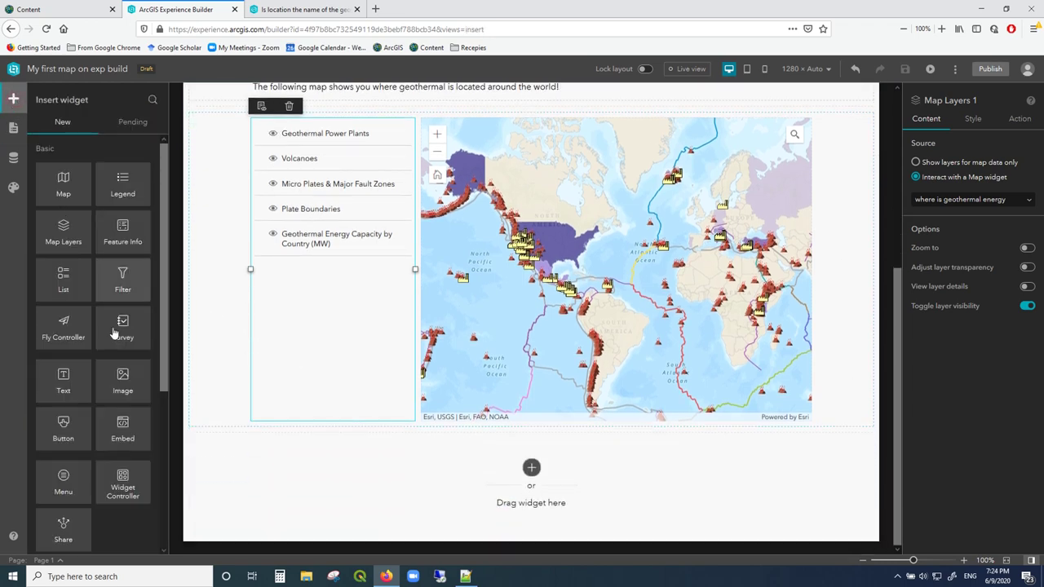
pyautogui.scroll(-3, 136, 399)
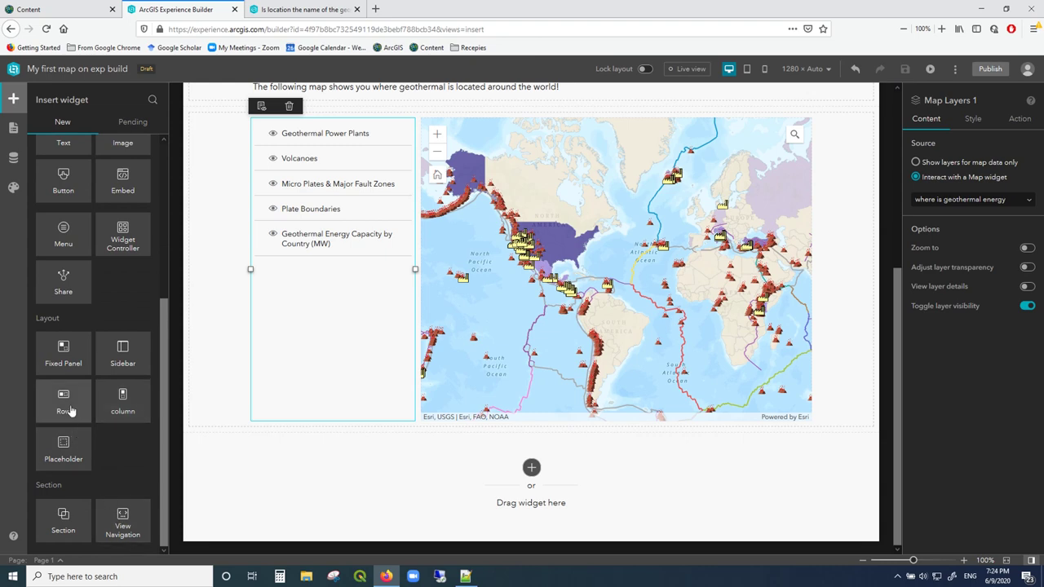
pyautogui.moveTo(71, 397); pyautogui.dragTo(421, 464)
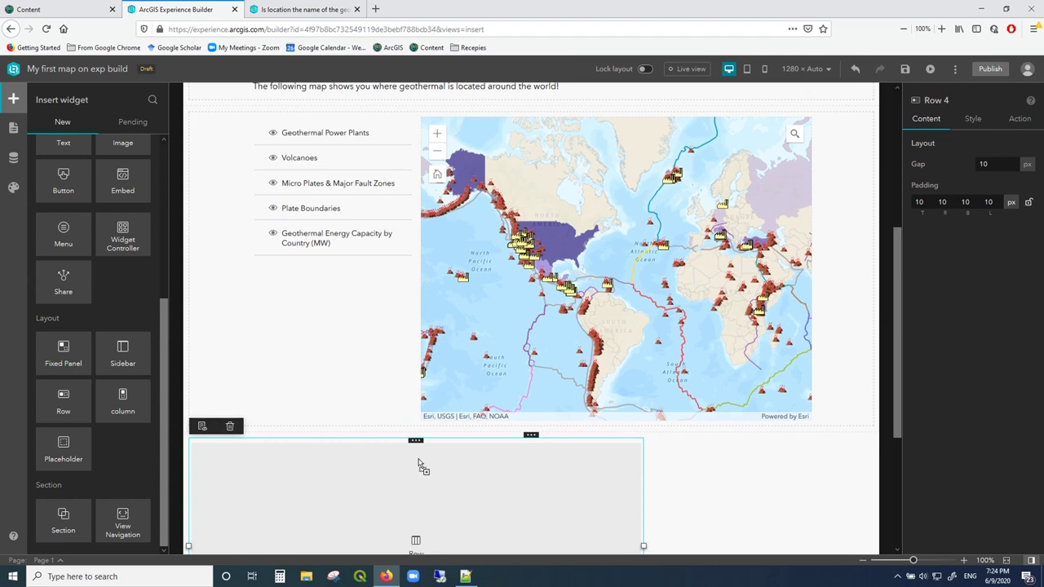
pyautogui.scroll(-3, 545, 416)
pyautogui.moveTo(644, 351); pyautogui.dragTo(848, 333)
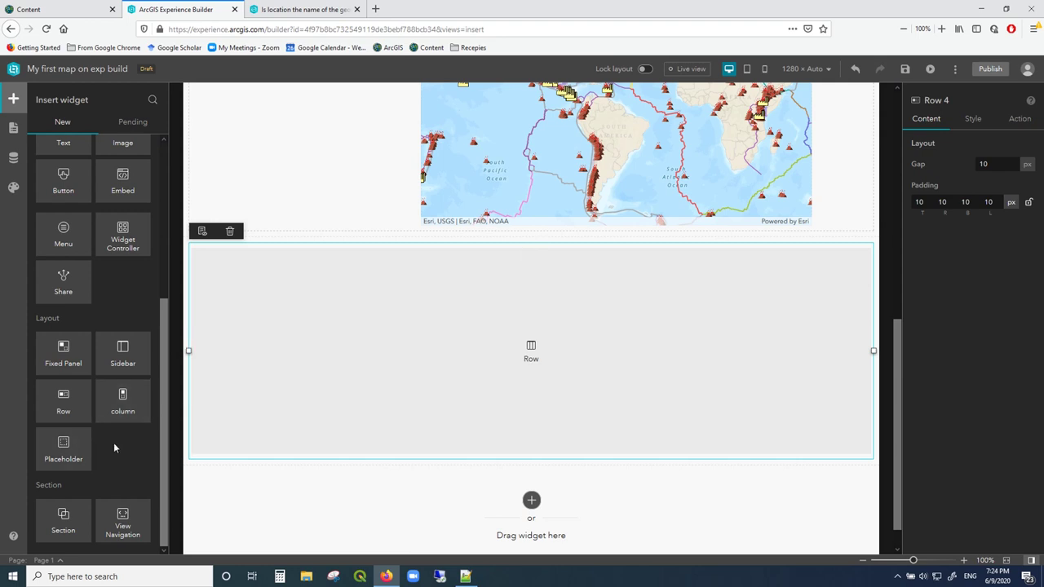
# Insert a Map widget in the new row and widen it to line up with the map above
pyautogui.scroll(2, 114, 441)
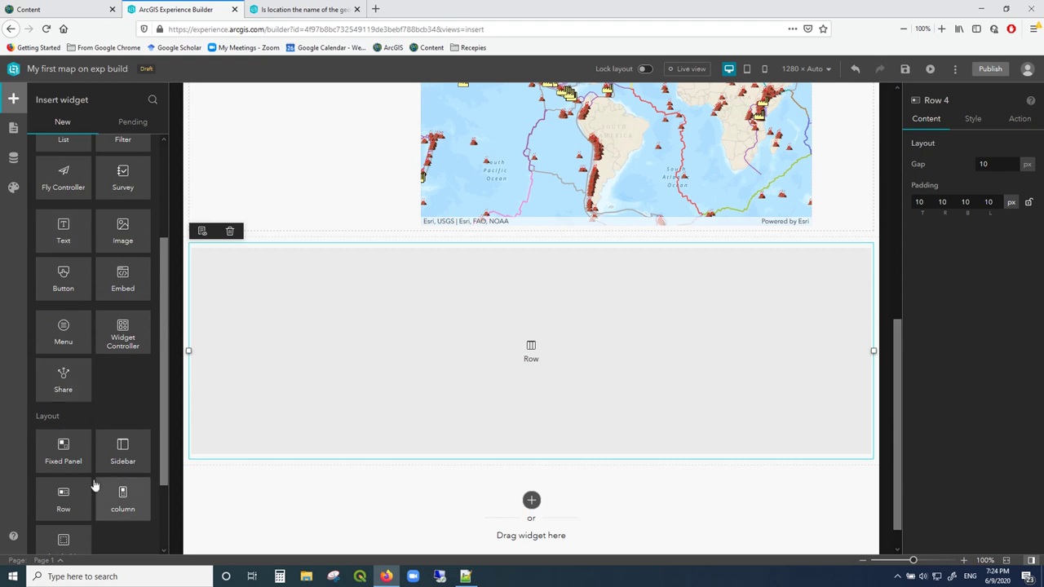
pyautogui.scroll(3, 96, 462)
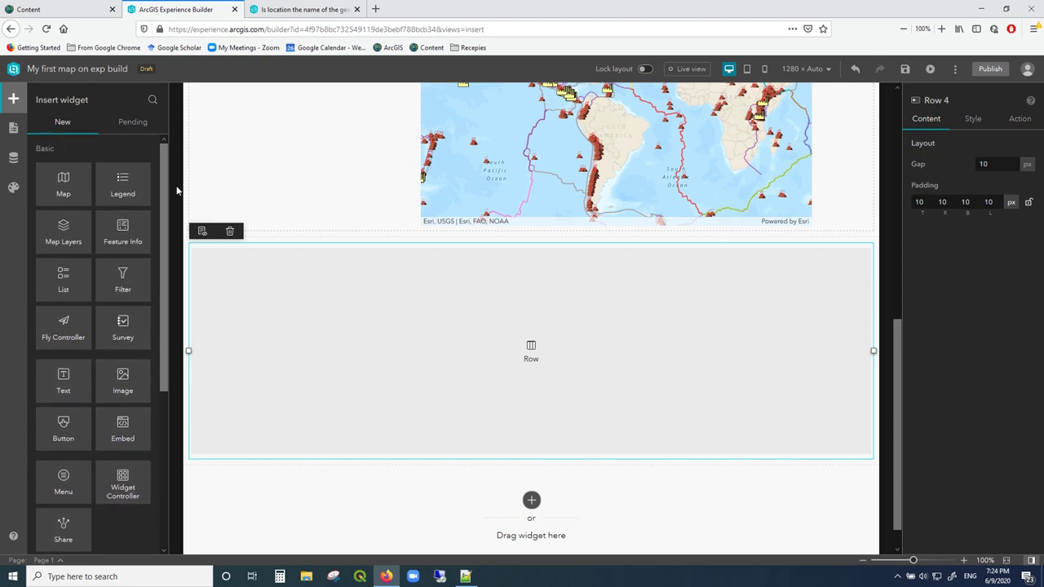
pyautogui.moveTo(64, 185); pyautogui.dragTo(568, 335)
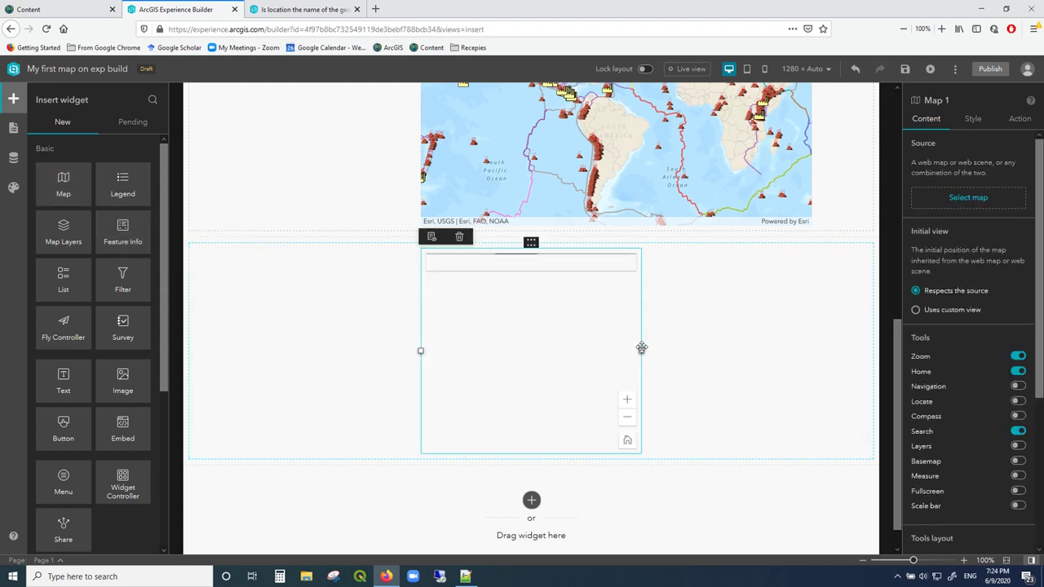
pyautogui.moveTo(640, 349); pyautogui.dragTo(800, 335)
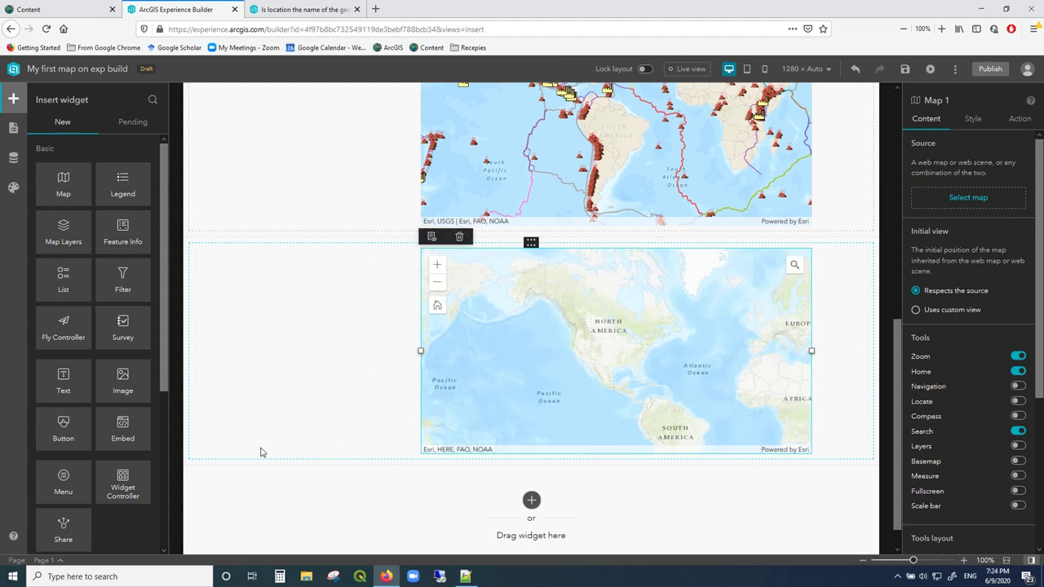
# Rename the new map's block as "second map block" and set its height to 600 px
pyautogui.click(13, 128)
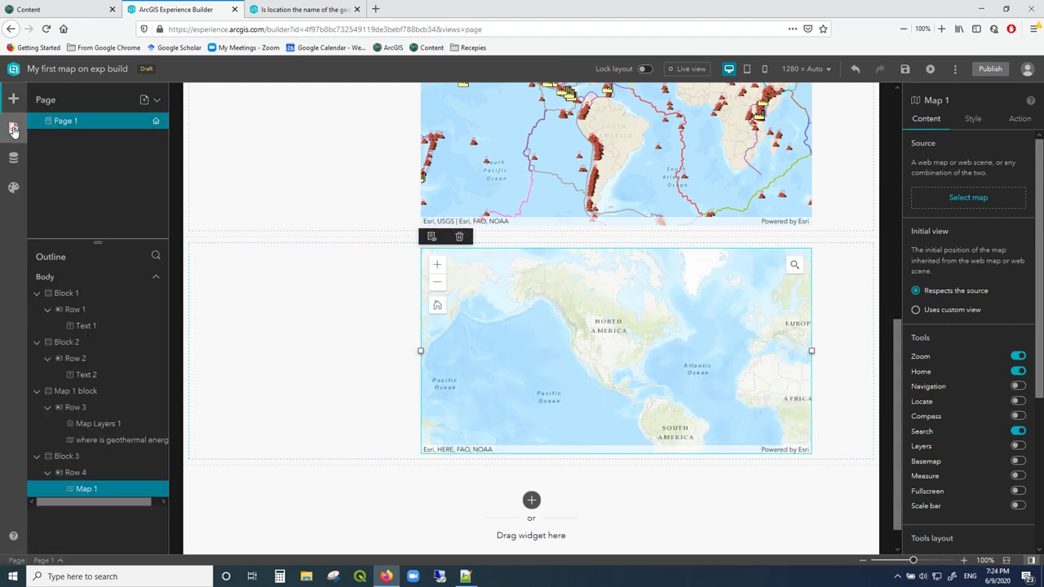
pyautogui.click(67, 456)
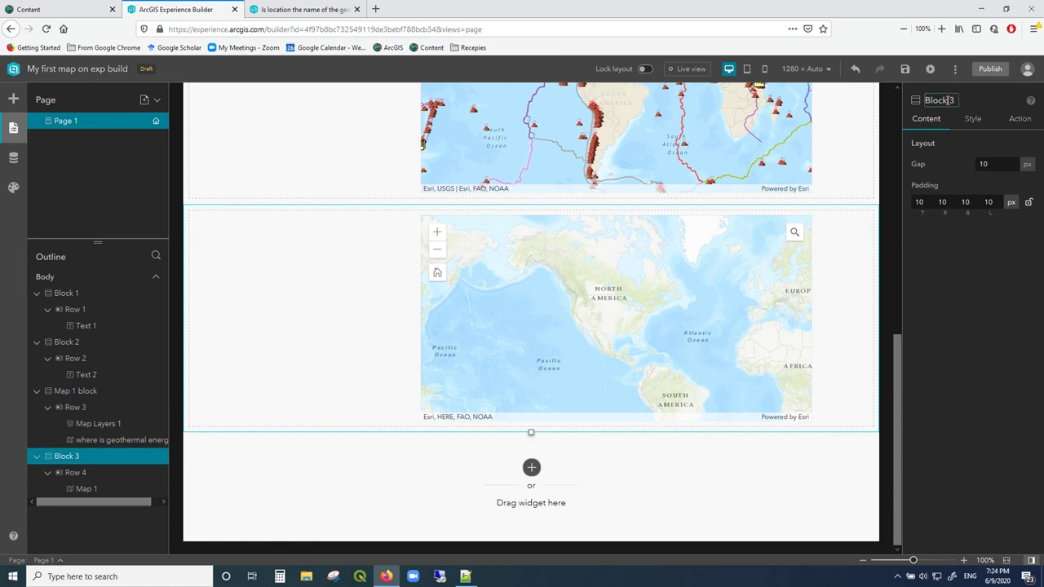
pyautogui.doubleClick(942, 99)
pyautogui.write('second map block')
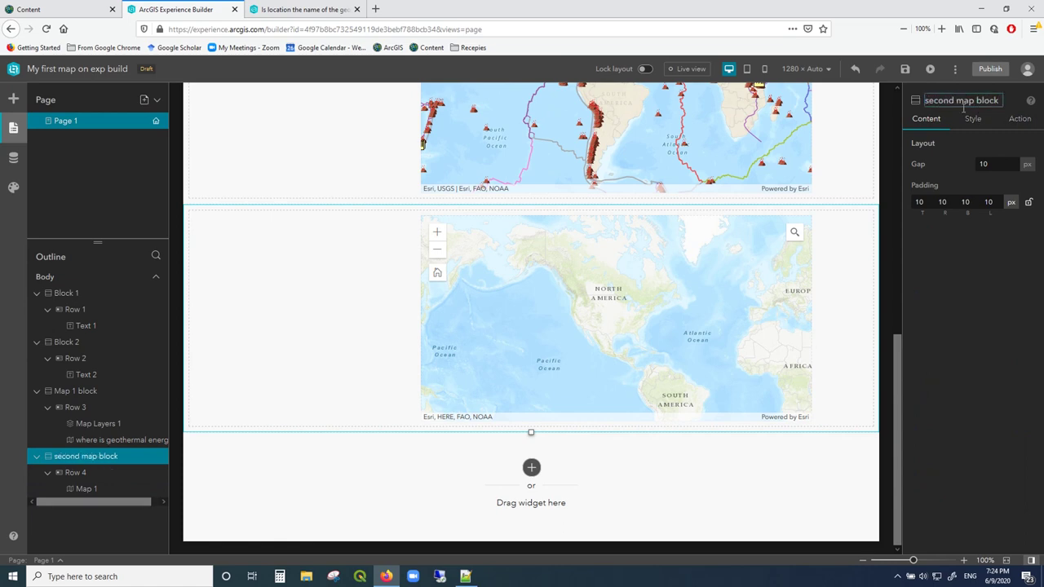
pyautogui.click(973, 119)
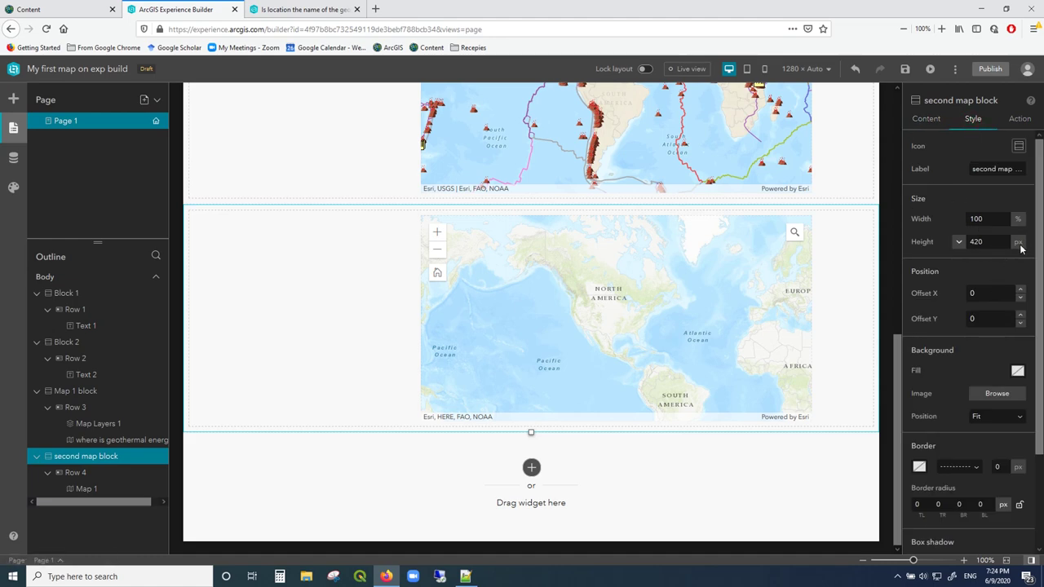
pyautogui.doubleClick(978, 241)
pyautogui.write('600')
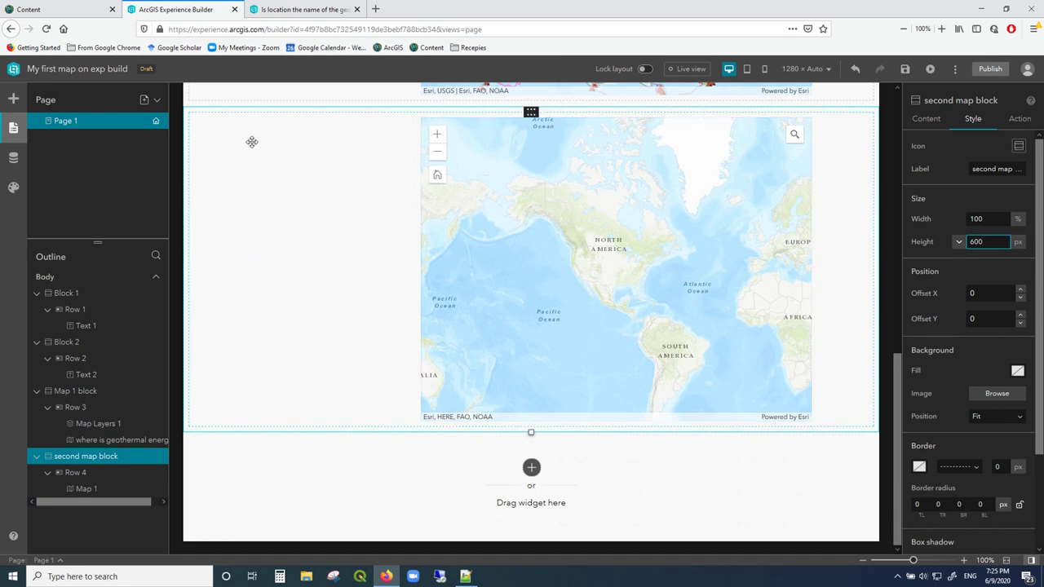
# Set the "Tutorial geothermal" web map as the source of the new Map widget
pyautogui.click(563, 270)
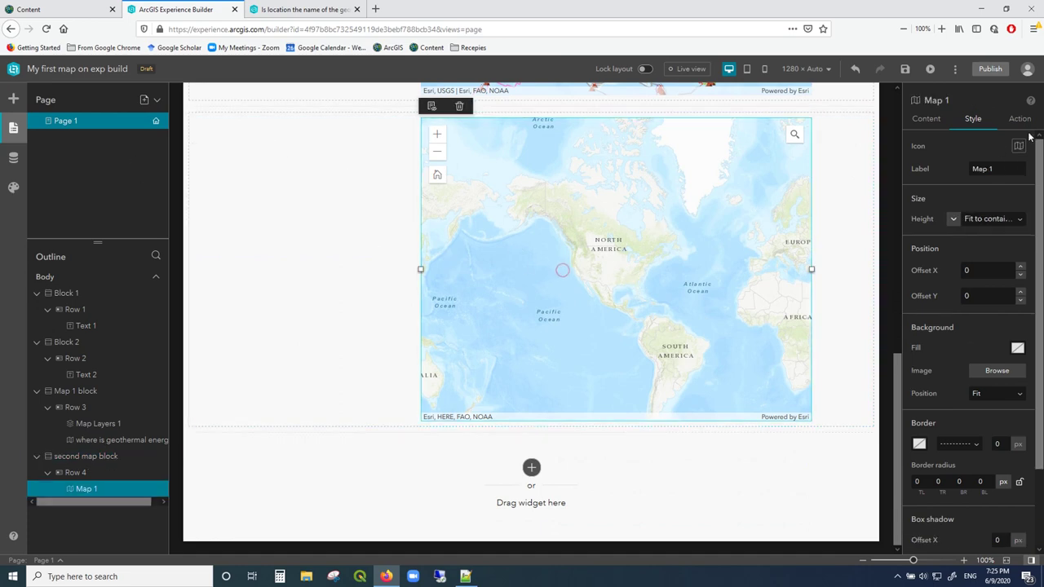
pyautogui.click(932, 120)
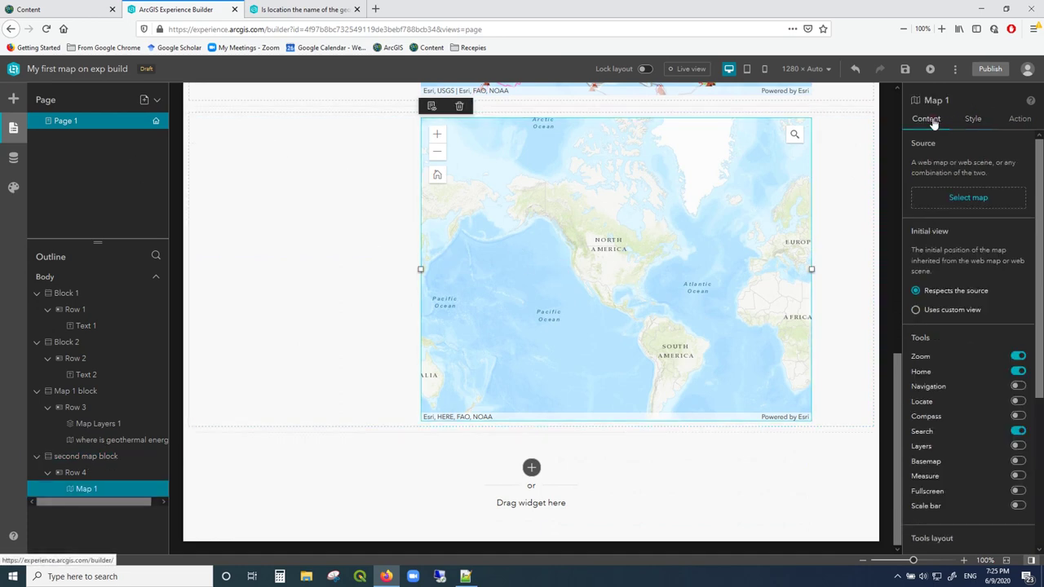
pyautogui.click(948, 197)
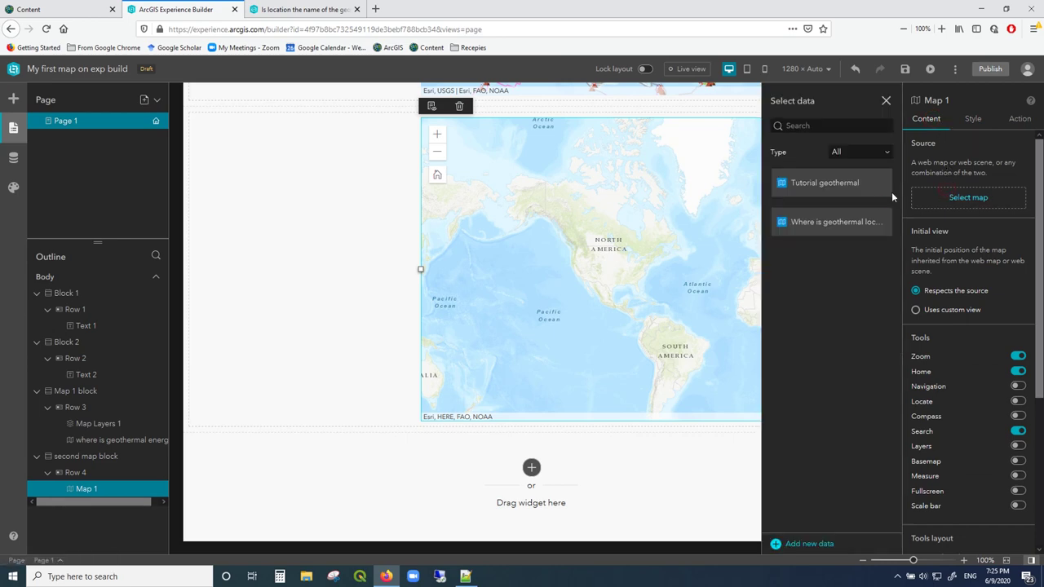
pyautogui.click(848, 187)
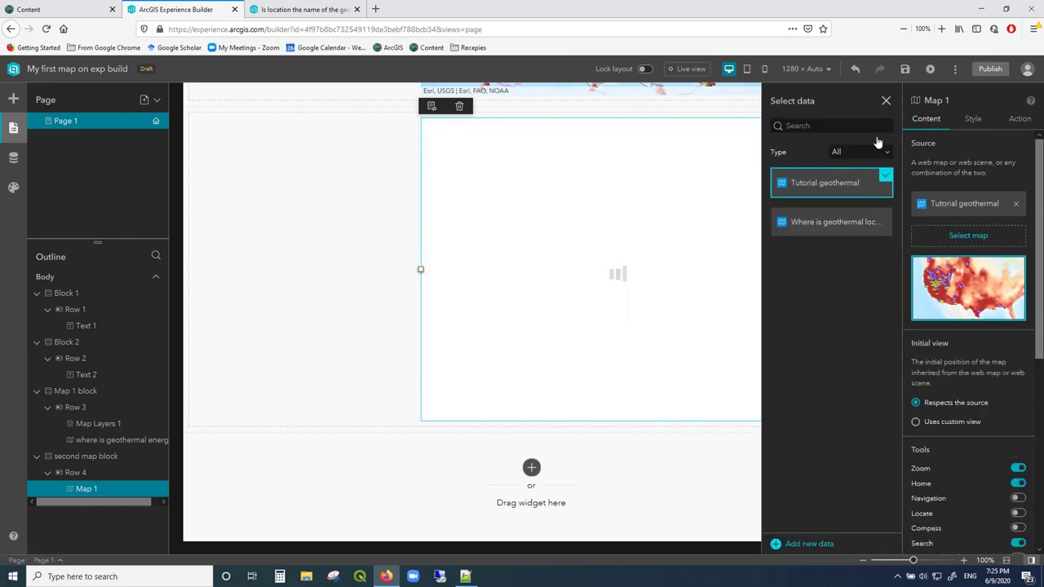
pyautogui.click(885, 102)
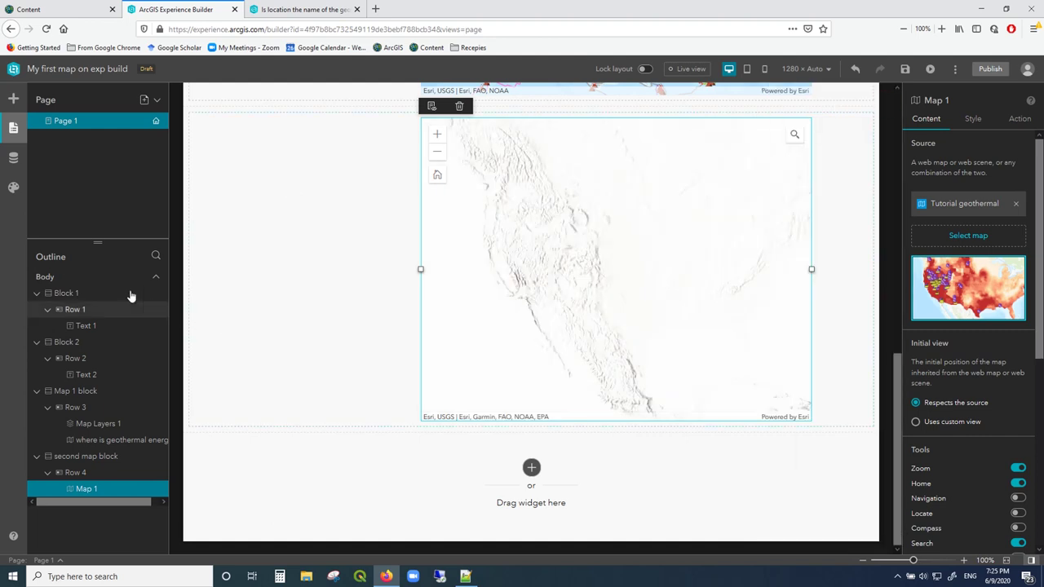
# Insert a Legend widget beside the second map and narrow it to align with the layer list above
pyautogui.scroll(2, 391, 245)
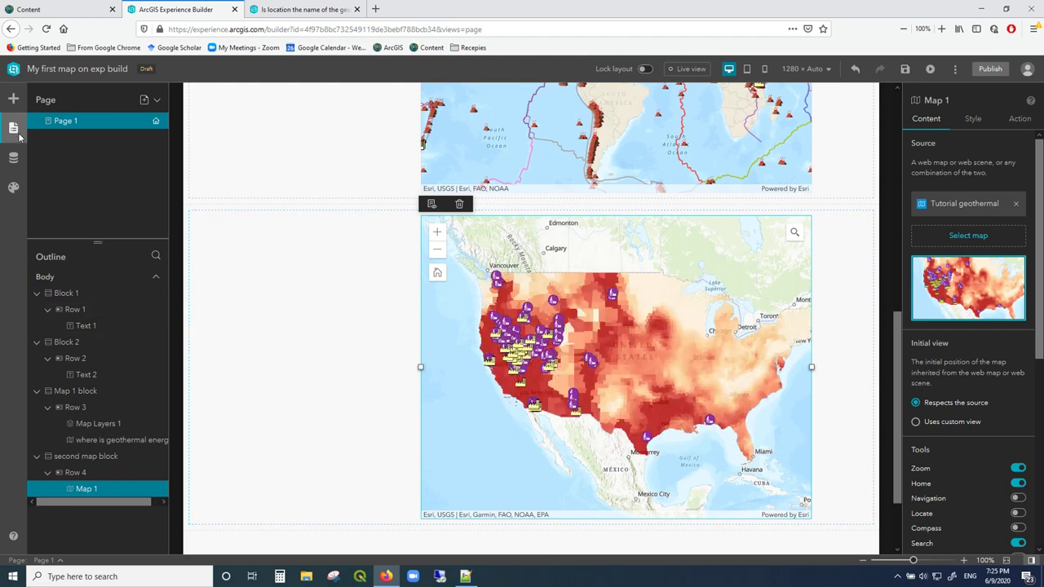
pyautogui.click(13, 99)
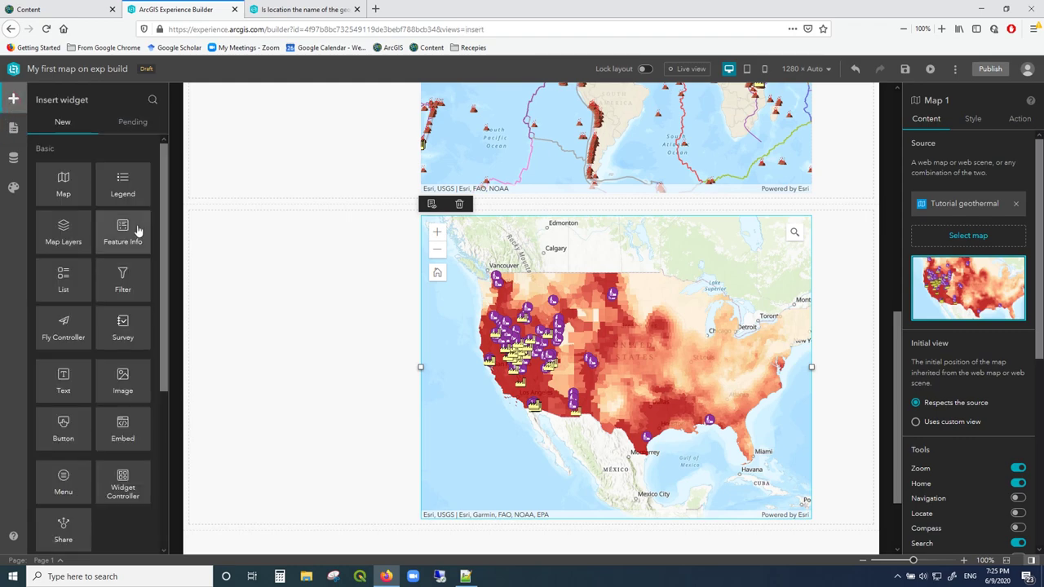
pyautogui.scroll(3, 348, 342)
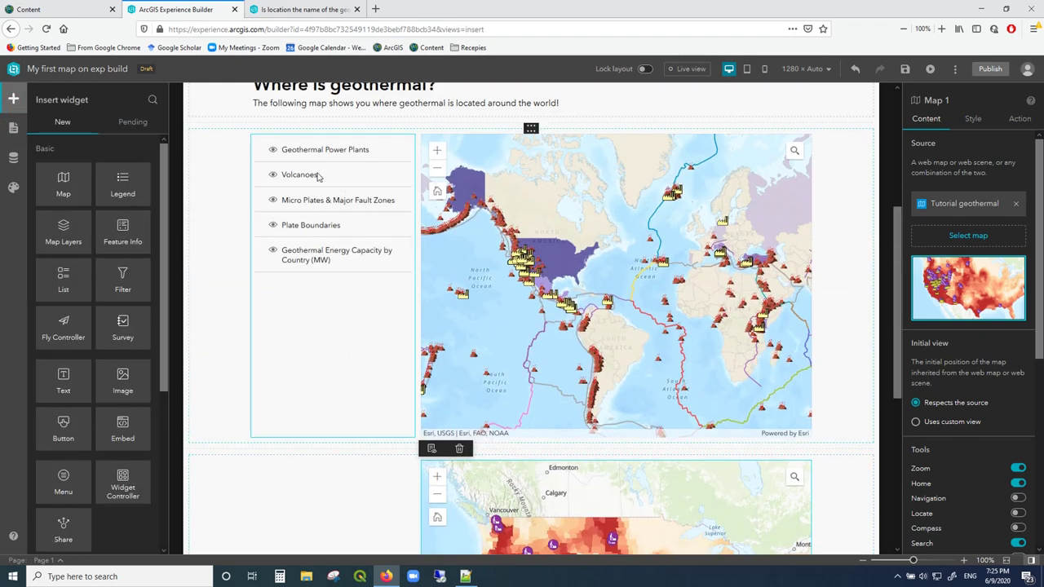
pyautogui.scroll(-2, 663, 451)
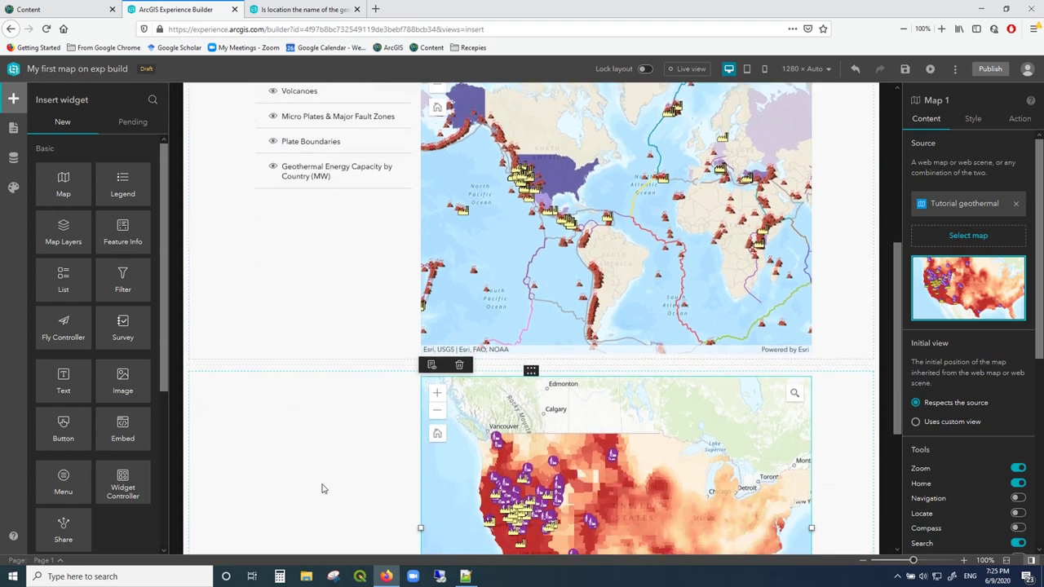
pyautogui.scroll(-1, 611, 509)
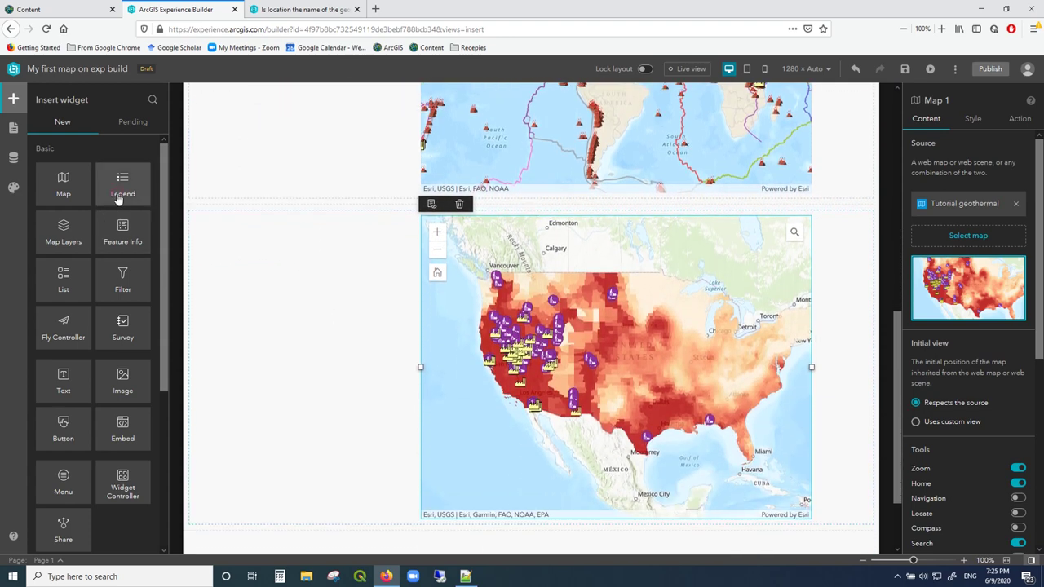
pyautogui.moveTo(118, 198); pyautogui.dragTo(302, 322)
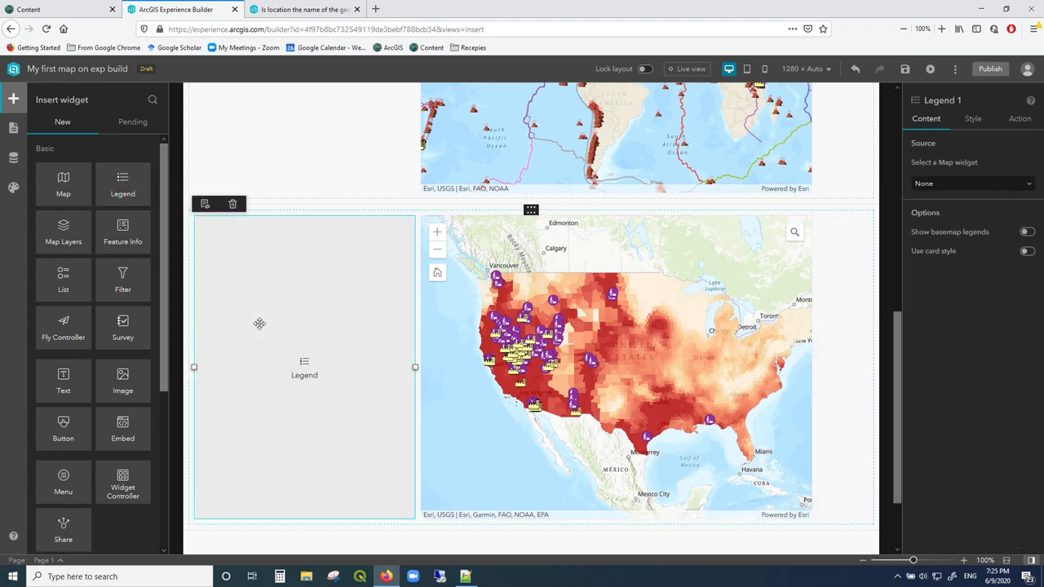
pyautogui.moveTo(194, 366); pyautogui.dragTo(250, 367)
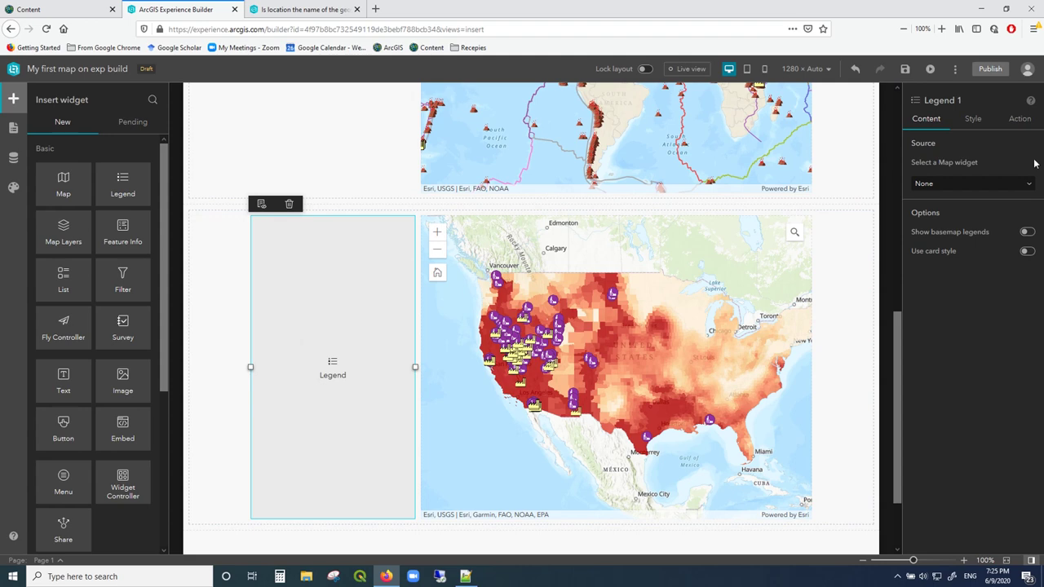
# Rename the second Map widget as "geothermal in the us"
pyautogui.click(990, 186)
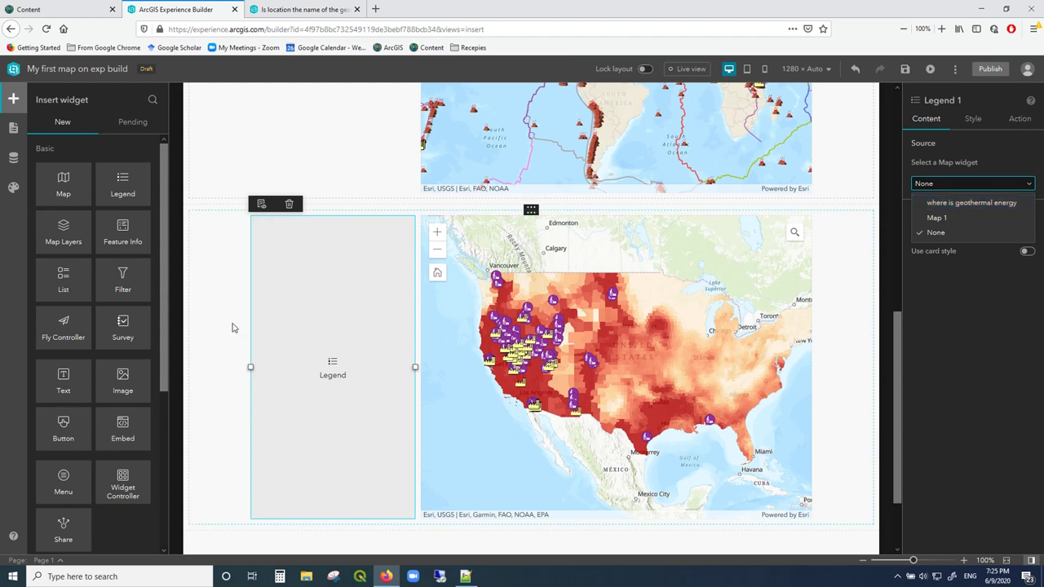
pyautogui.click(605, 299)
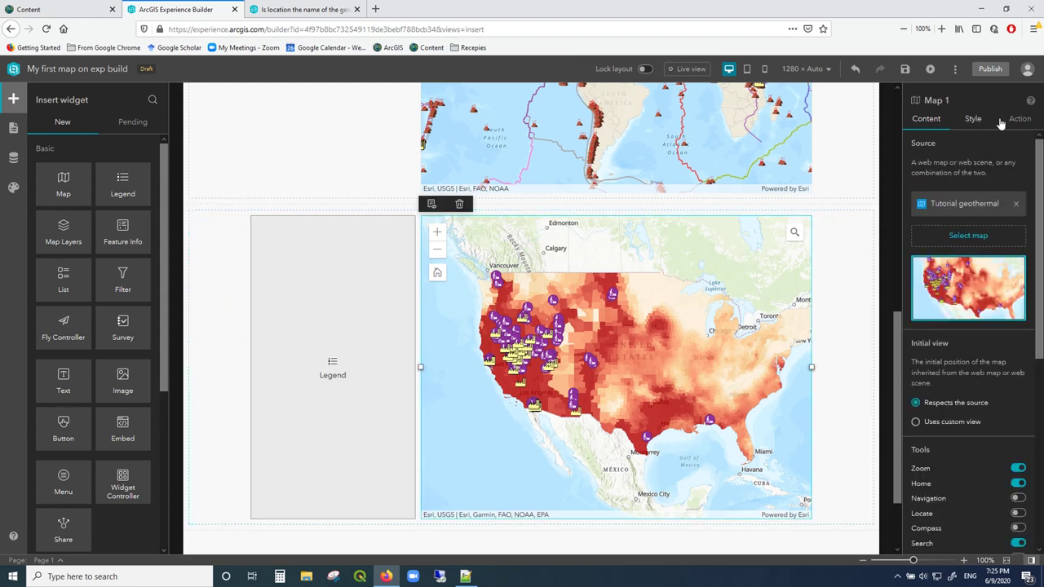
pyautogui.click(936, 100)
pyautogui.write('geothermal')
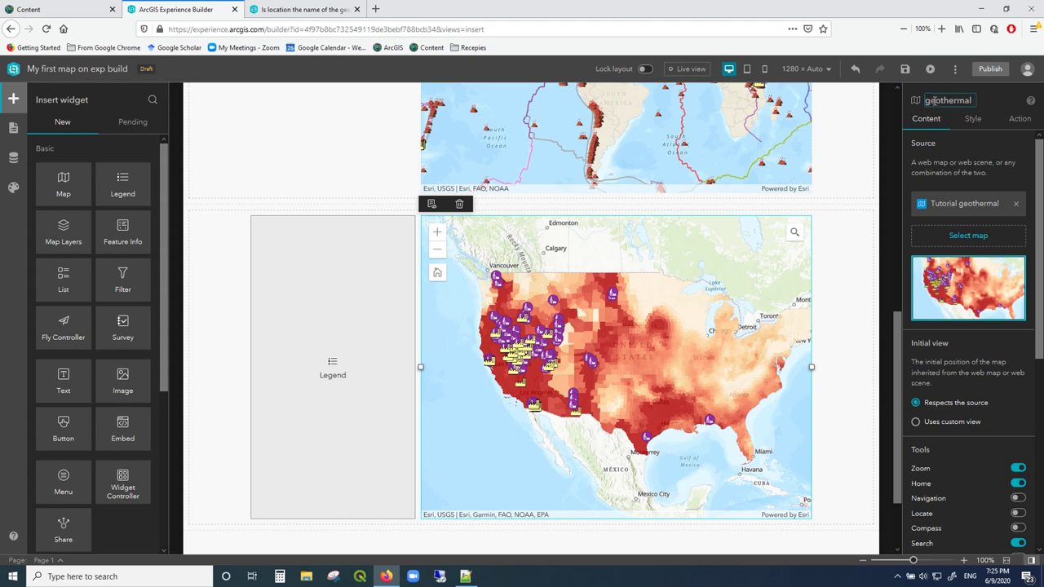
pyautogui.write(' in the us')
# Link the Legend widget to the "geothermal in the us" map widget
pyautogui.click(402, 338)
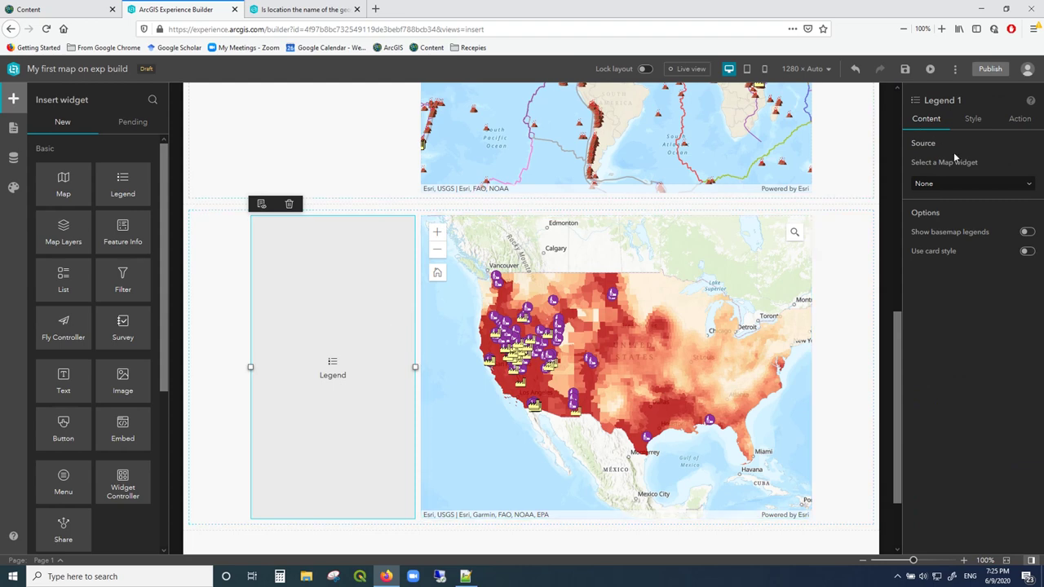
pyautogui.click(964, 186)
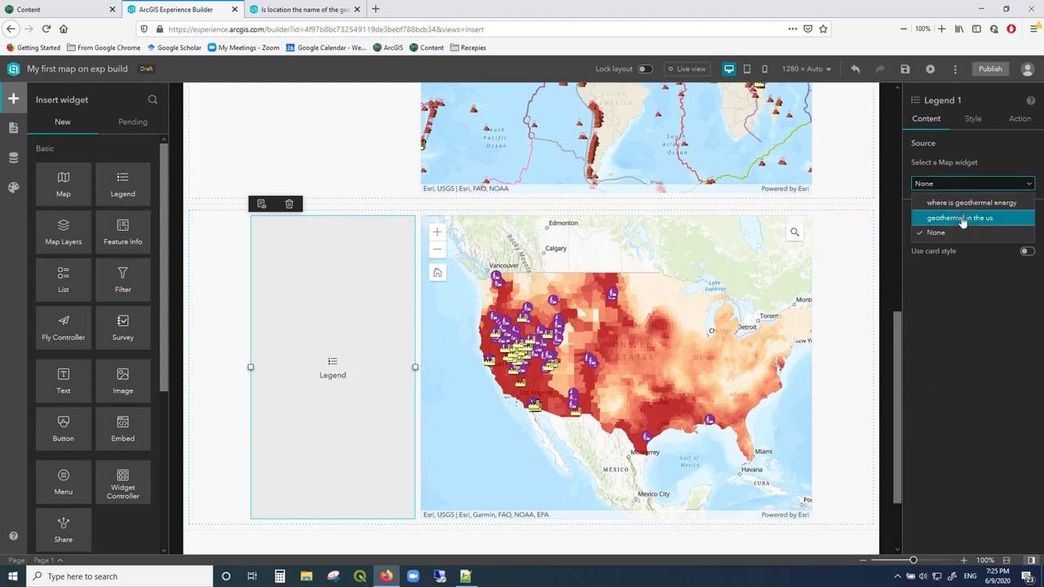
pyautogui.click(962, 219)
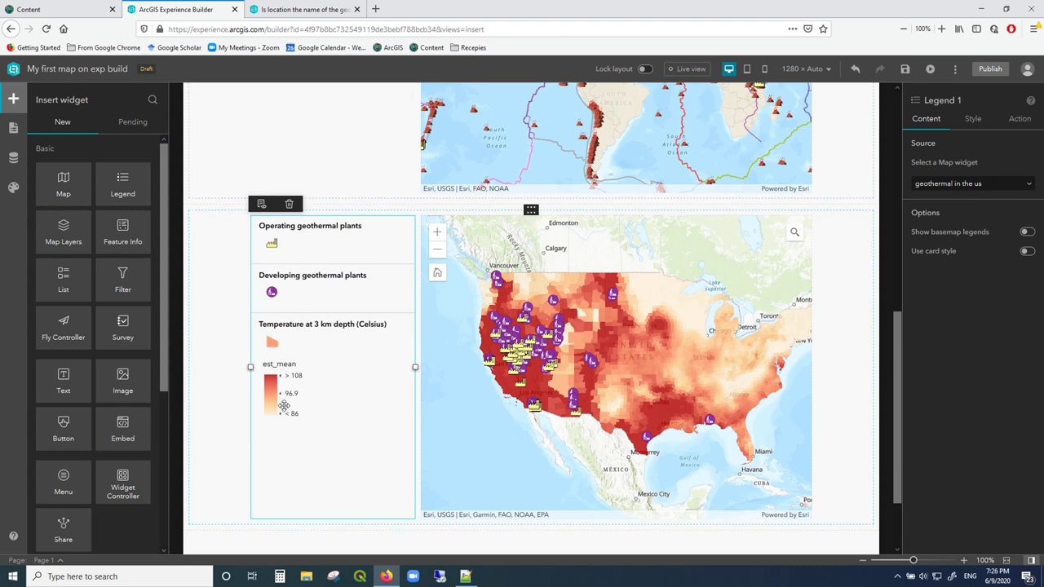
# Review the page's two map sections and save the experience
pyautogui.click(207, 300)
pyautogui.scroll(6, 220, 350)
pyautogui.scroll(-4, 226, 361)
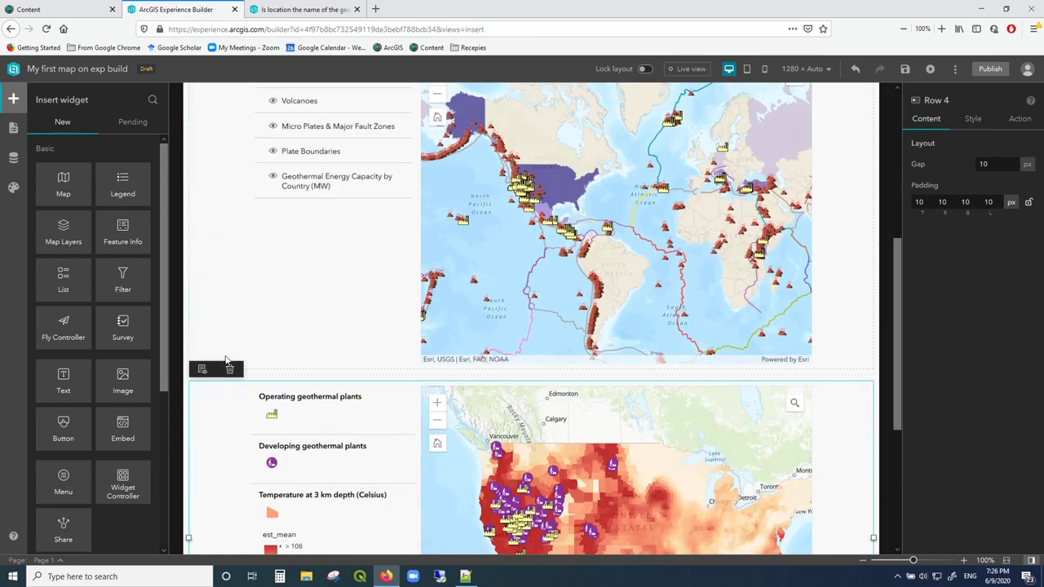
pyautogui.scroll(-3, 226, 361)
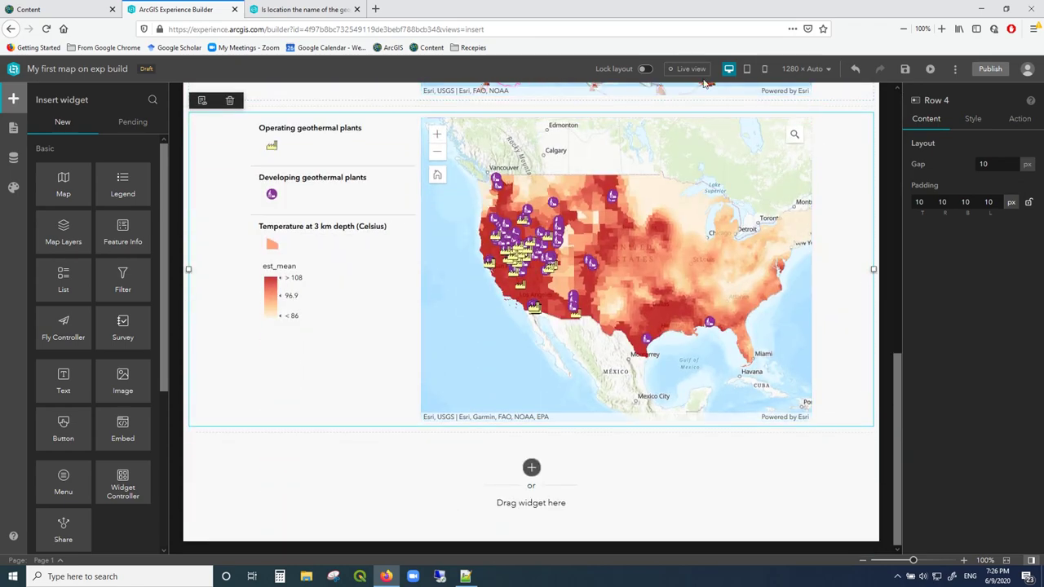
pyautogui.click(905, 69)
pyautogui.scroll(-2, 133, 427)
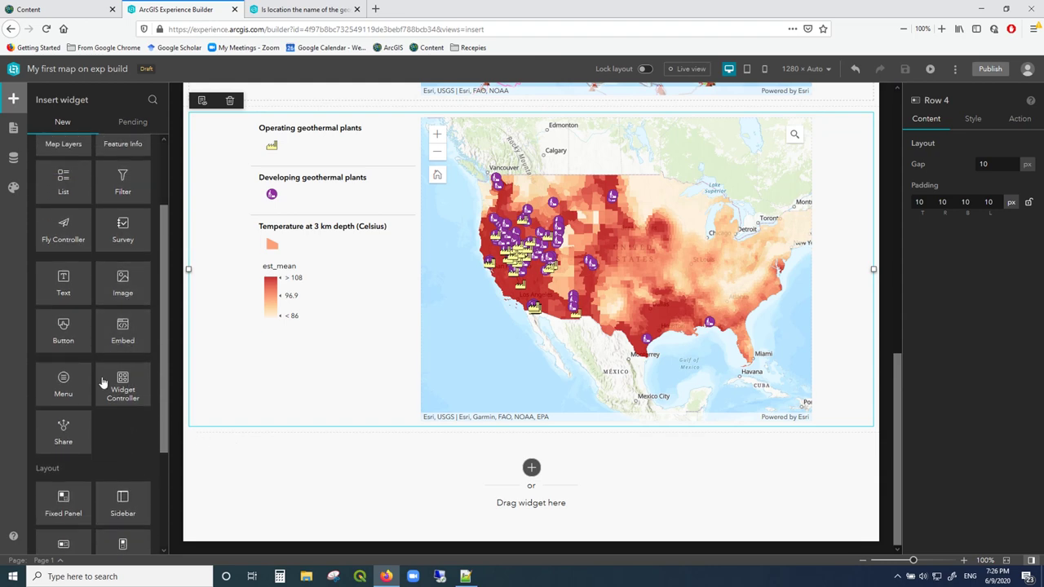
# Add a full-width row below the second map and place an Embed widget in it, widened across most of the row
pyautogui.scroll(-2, 89, 407)
pyautogui.moveTo(73, 454); pyautogui.dragTo(331, 474)
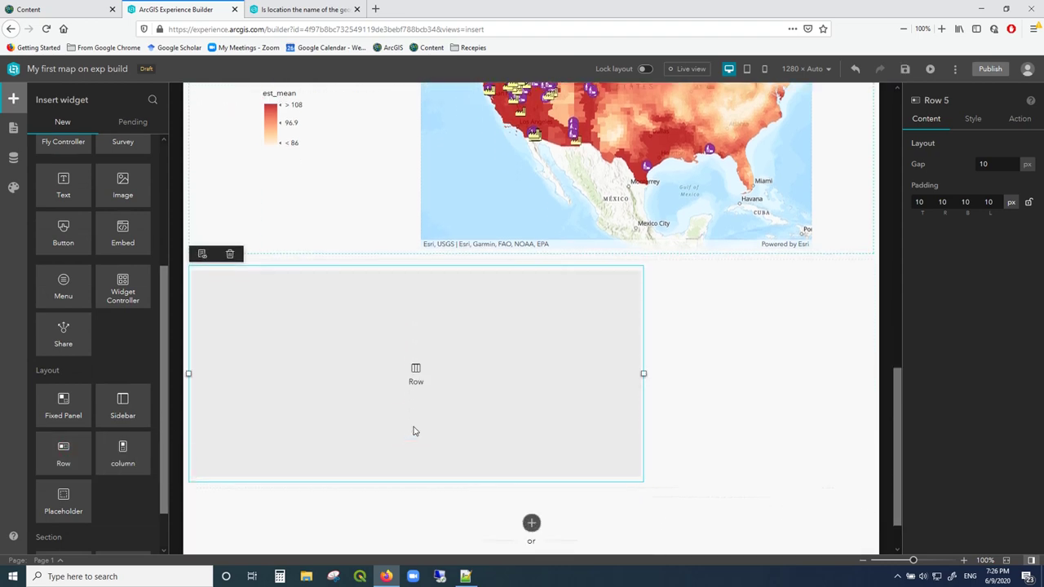
pyautogui.moveTo(644, 351); pyautogui.dragTo(856, 341)
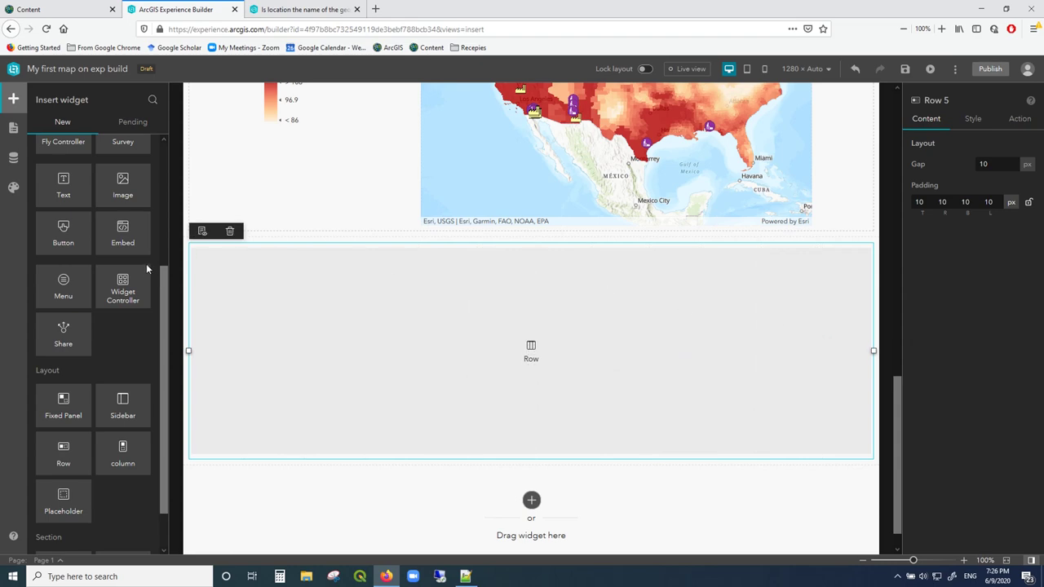
pyautogui.moveTo(126, 231); pyautogui.dragTo(460, 303)
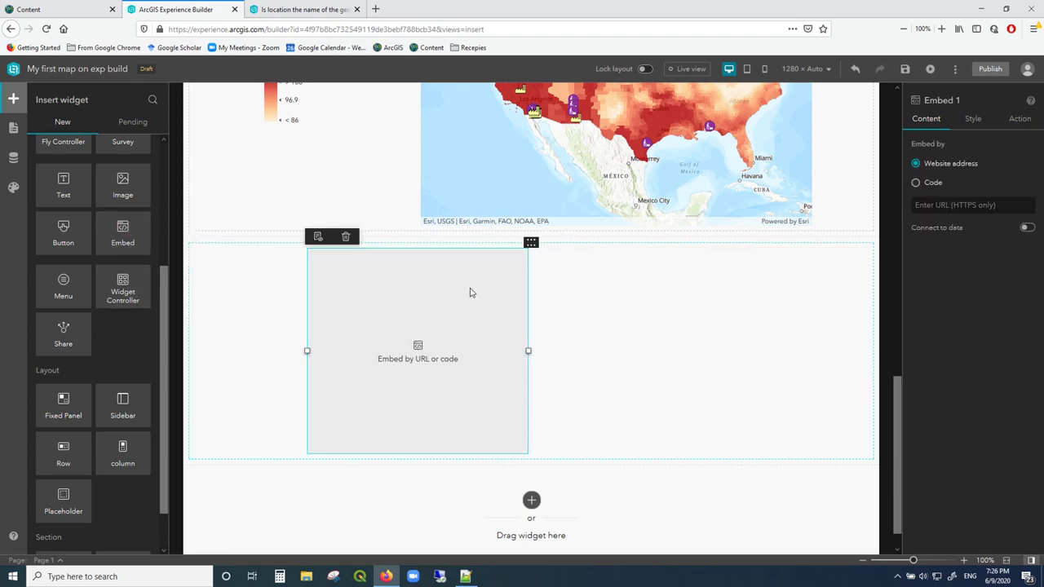
pyautogui.moveTo(528, 351); pyautogui.dragTo(759, 335)
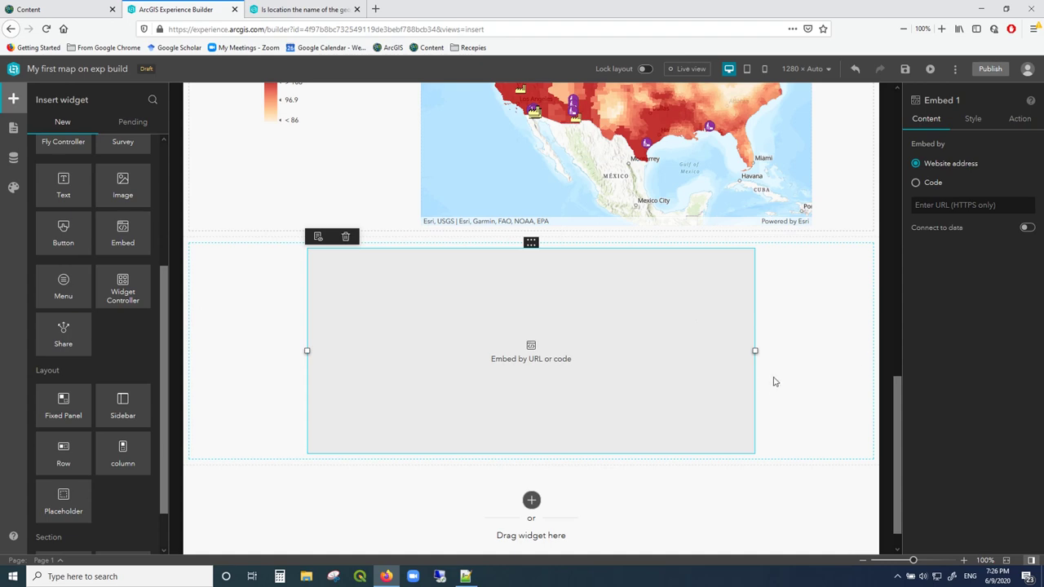
# Set the height of Block 3, which holds the Embed widget, to 500 px and stretch it to about 555 px
pyautogui.click(14, 129)
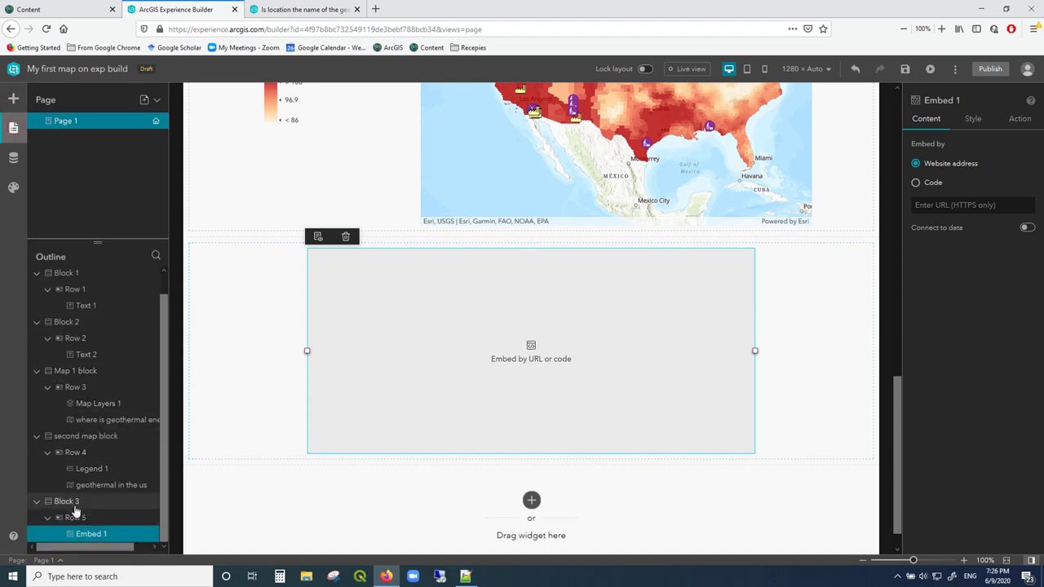
pyautogui.click(66, 502)
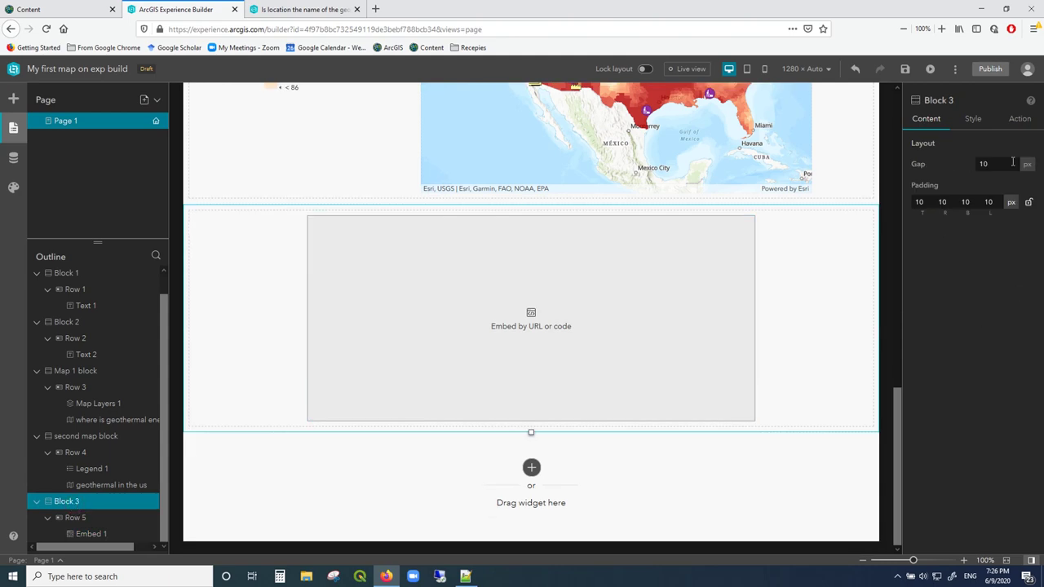
pyautogui.click(974, 119)
pyautogui.doubleClick(999, 245)
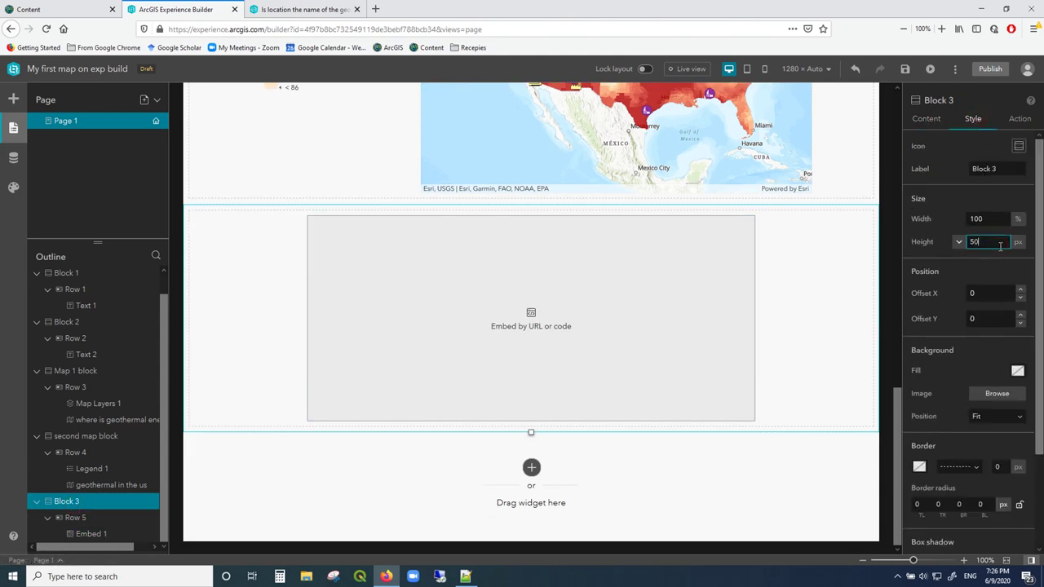
pyautogui.write('500')
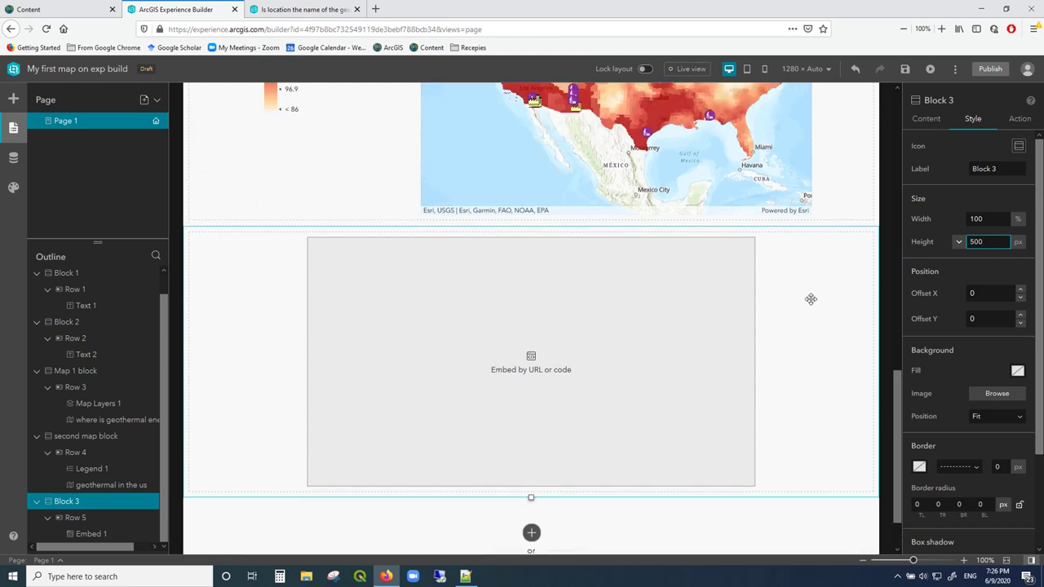
pyautogui.moveTo(530, 497); pyautogui.dragTo(532, 524)
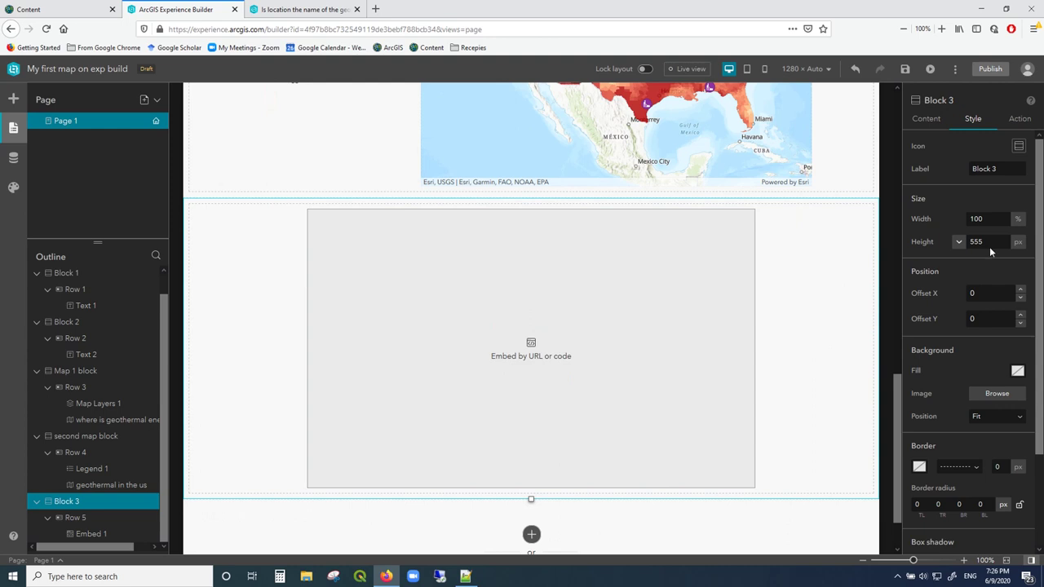
# Copy the Tour URL from notestutorial.txt in Notepad++ and enter it as the Embed widget's website address
pyautogui.click(681, 269)
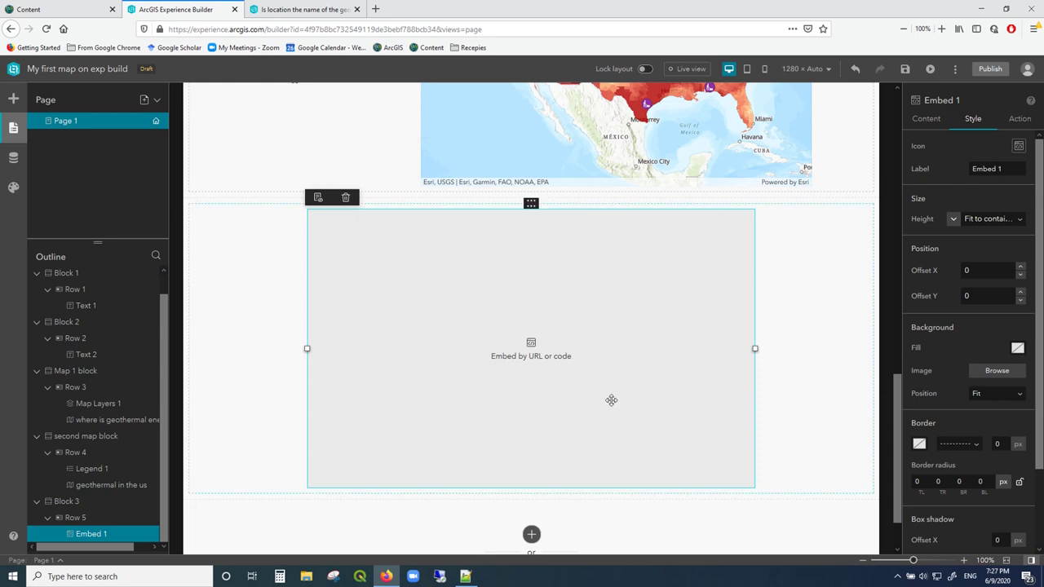
pyautogui.click(926, 120)
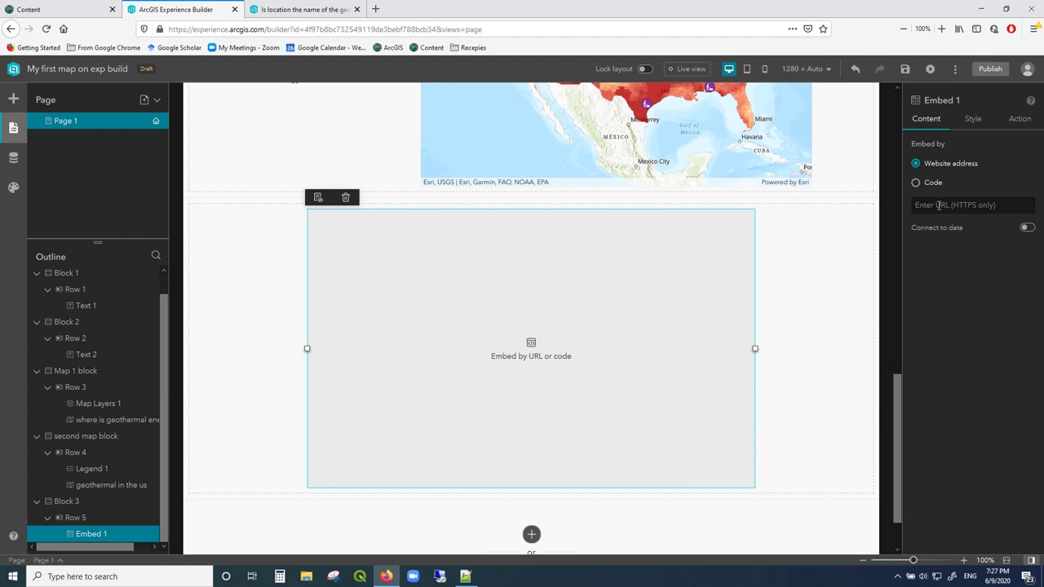
pyautogui.click(465, 576)
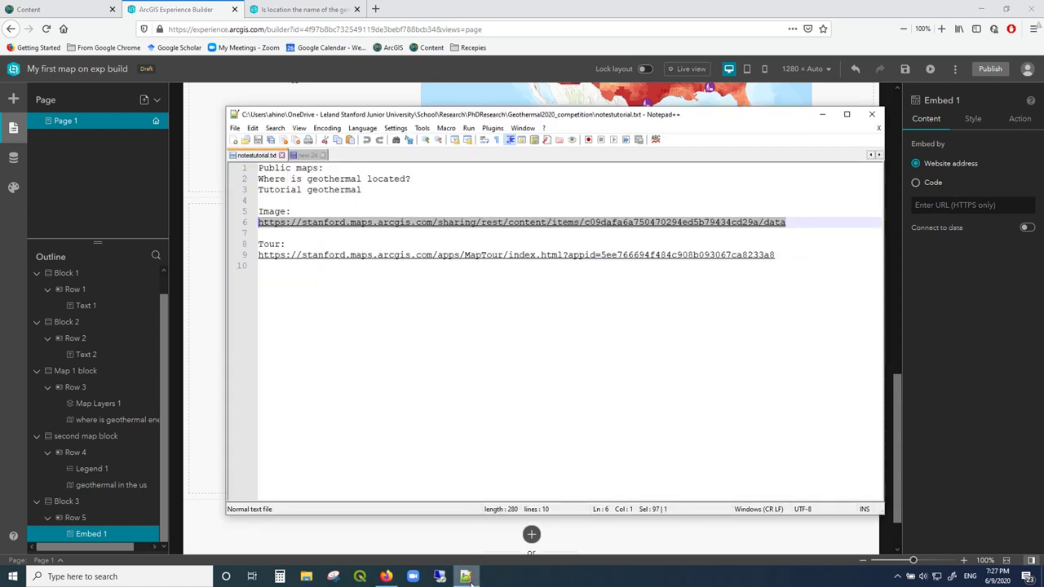
pyautogui.moveTo(774, 254); pyautogui.dragTo(246, 251)
pyautogui.hotkey('ctrl', 'c')
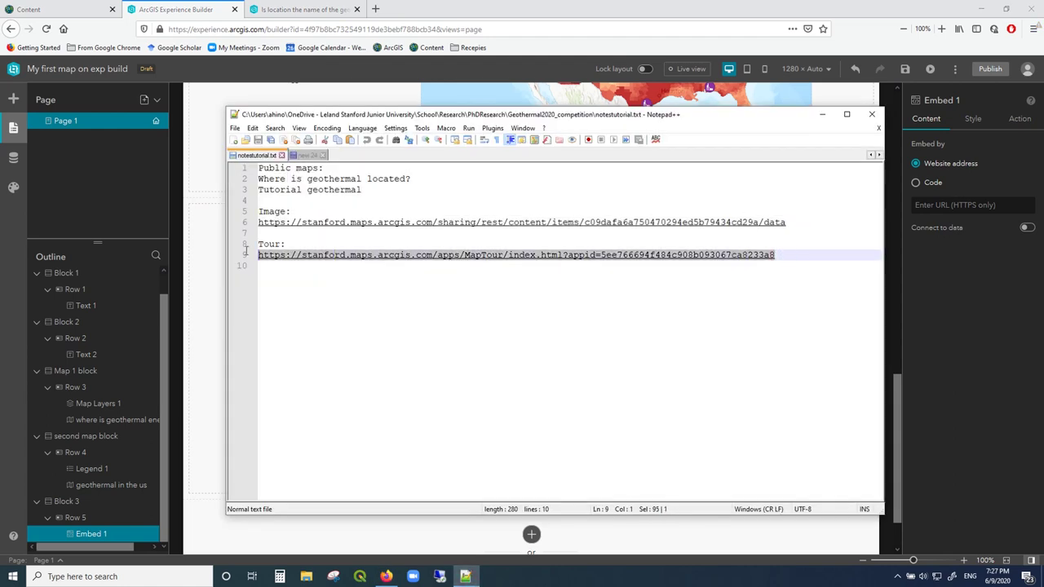
pyautogui.click(823, 115)
pyautogui.click(964, 204)
pyautogui.hotkey('ctrl', 'v')
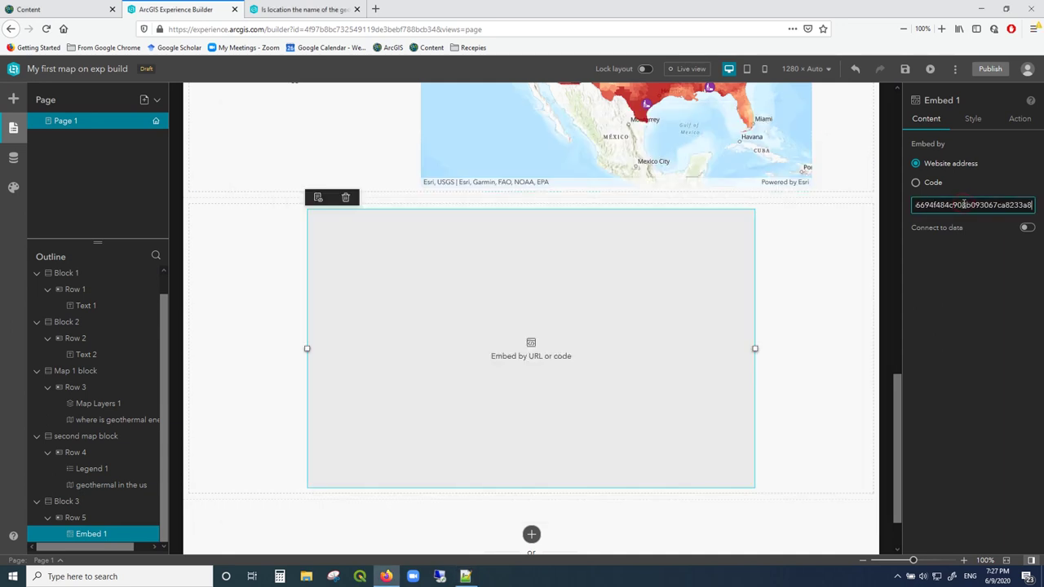
pyautogui.click(824, 256)
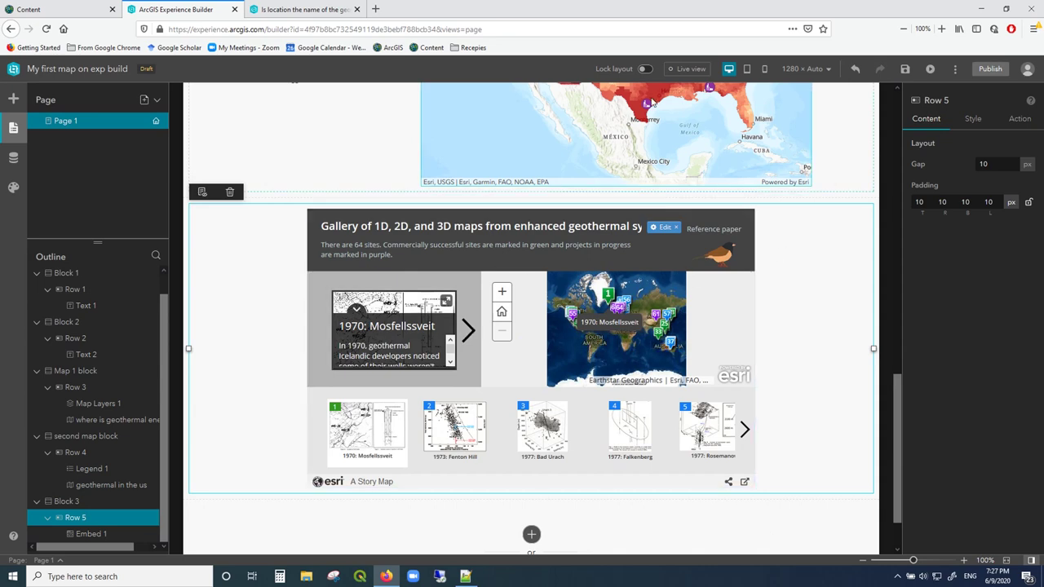
# Preview the page in live view, stepping through the embedded tour's sites and looking over the page from title to tour
pyautogui.click(688, 69)
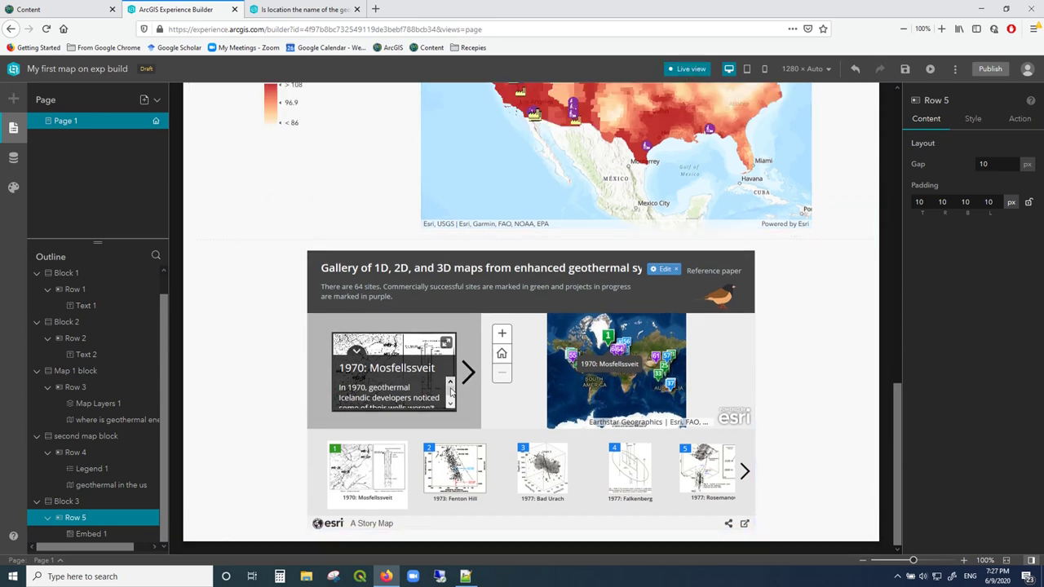
pyautogui.click(468, 379)
pyautogui.click(469, 374)
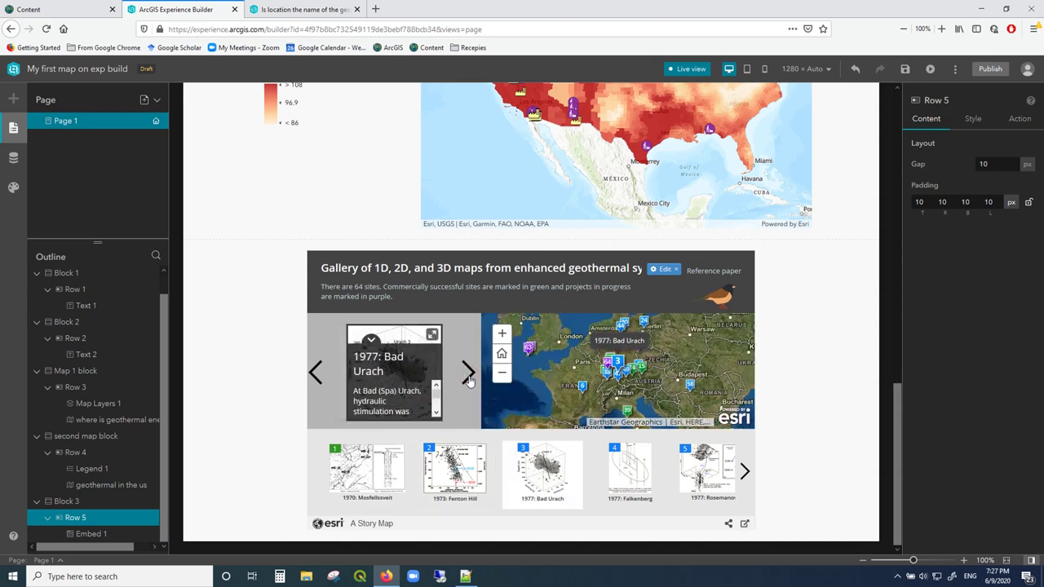
pyautogui.click(469, 375)
pyautogui.click(469, 375)
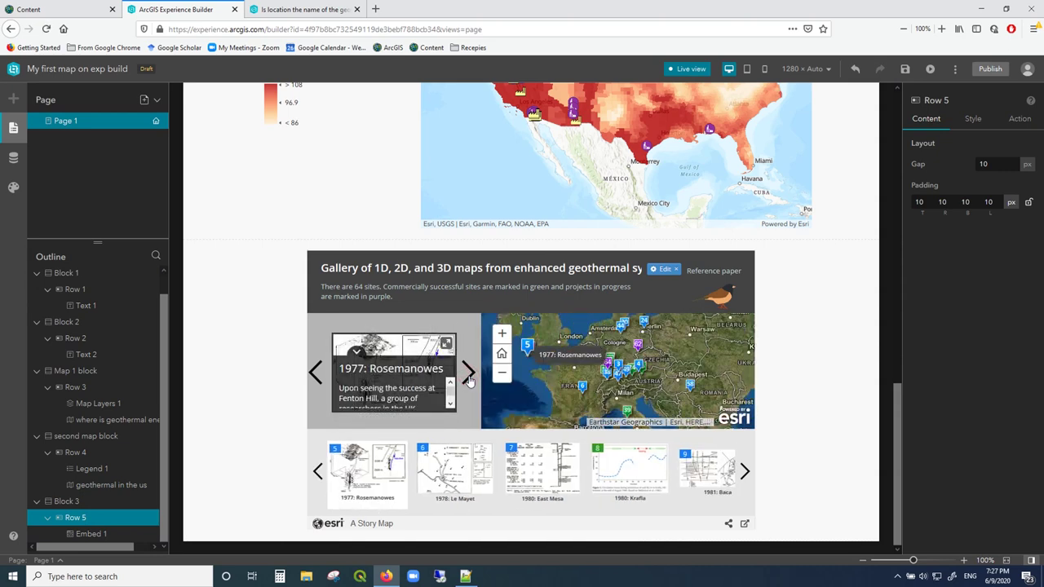
pyautogui.click(468, 375)
pyautogui.click(469, 375)
pyautogui.scroll(15, 813, 433)
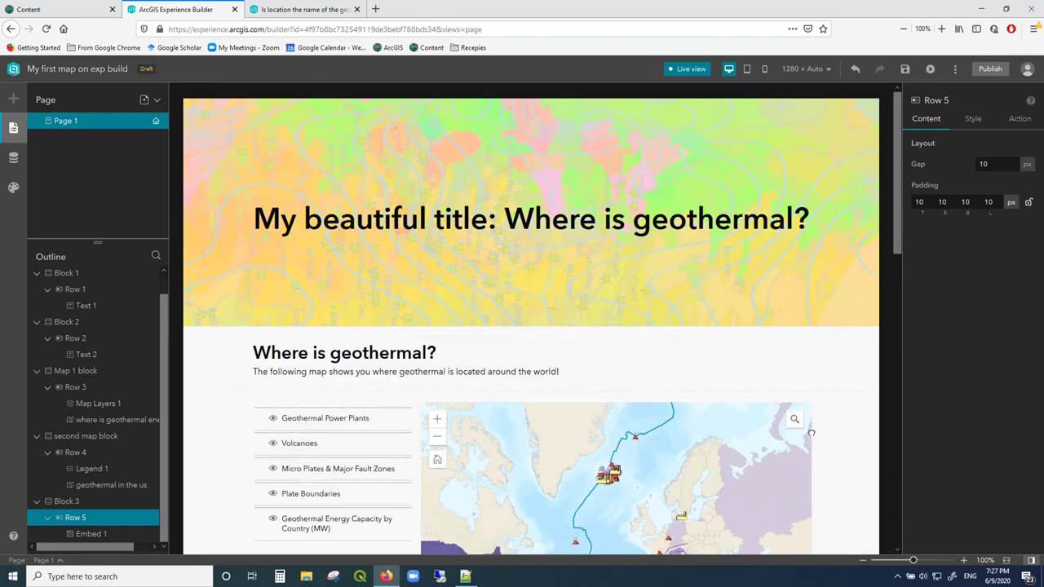
pyautogui.scroll(-10, 812, 433)
pyautogui.scroll(-3, 871, 442)
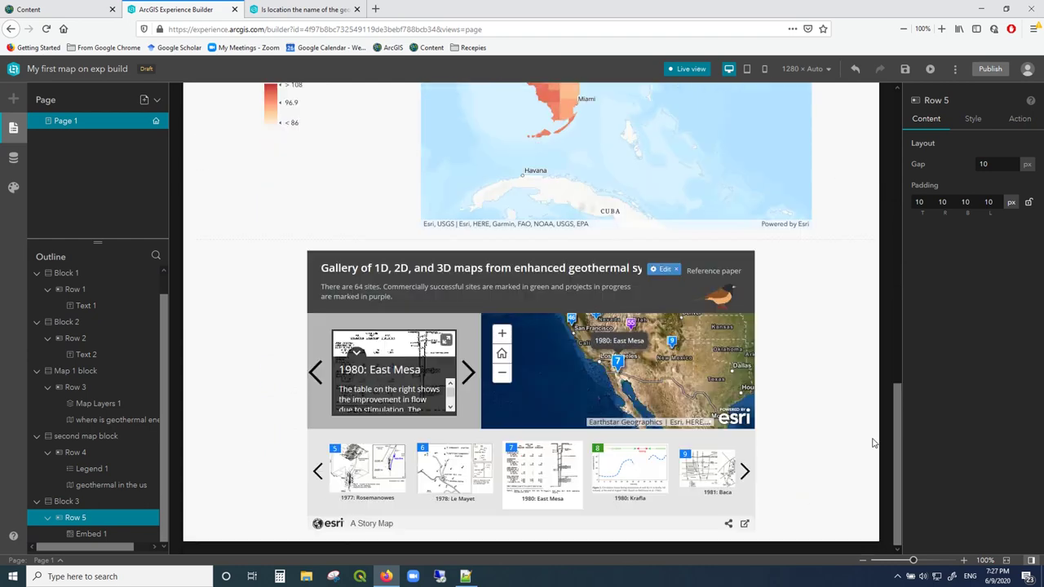
pyautogui.scroll(10, 871, 443)
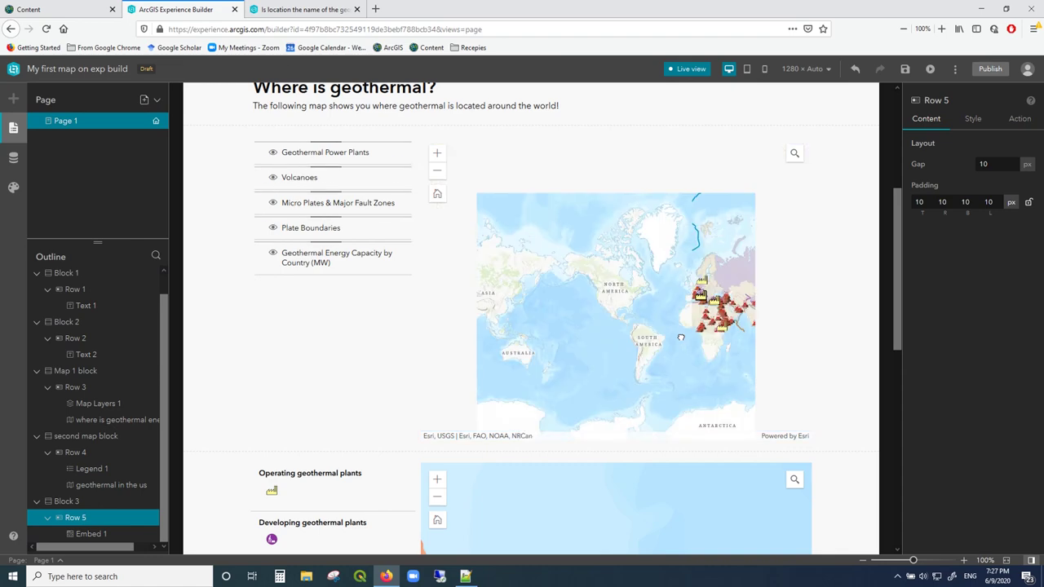
# Leave live view and disable scroll zooming for the first map
pyautogui.click(648, 287)
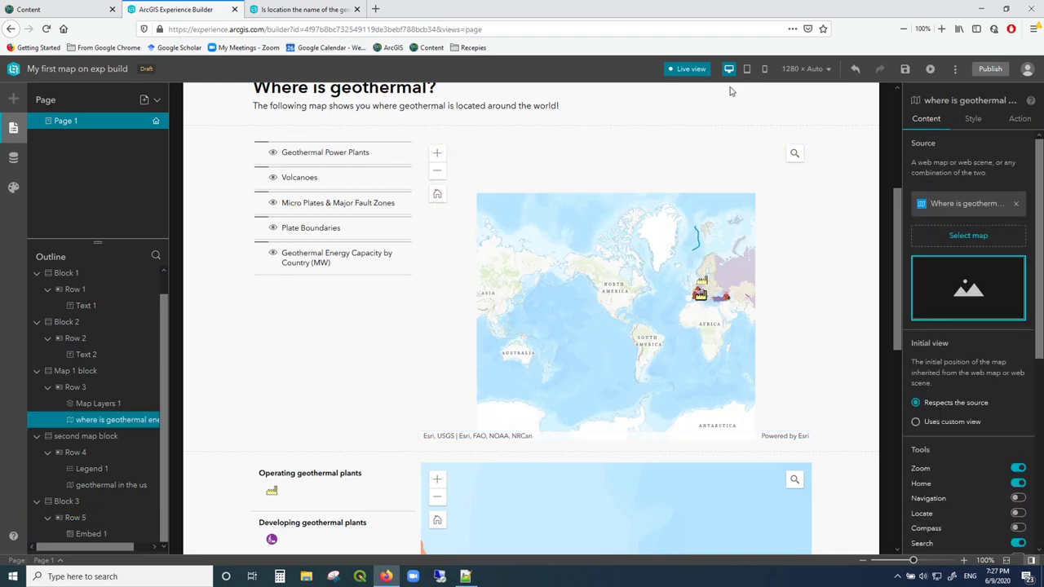
pyautogui.click(690, 70)
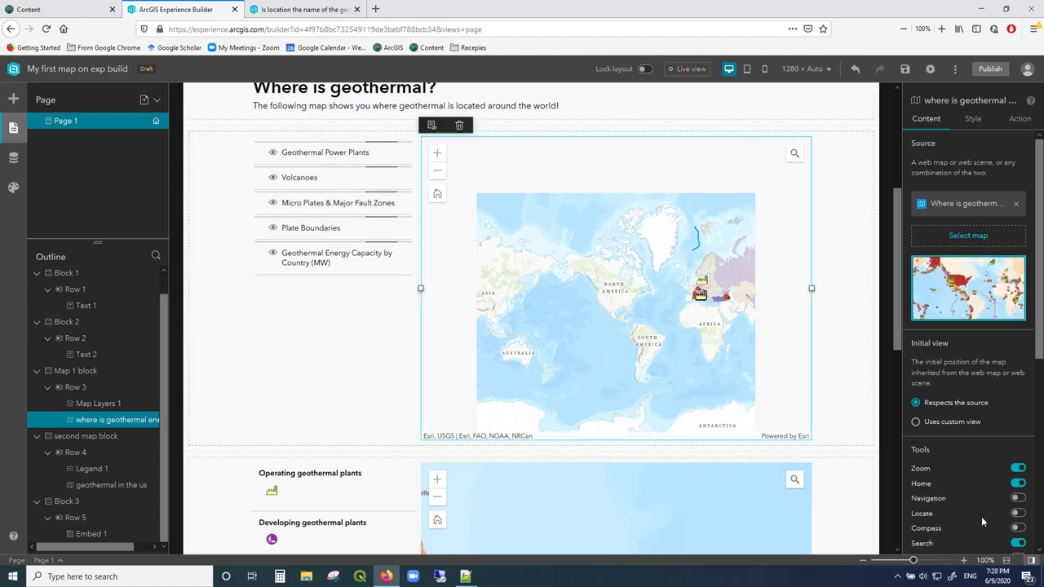
pyautogui.scroll(-3, 980, 516)
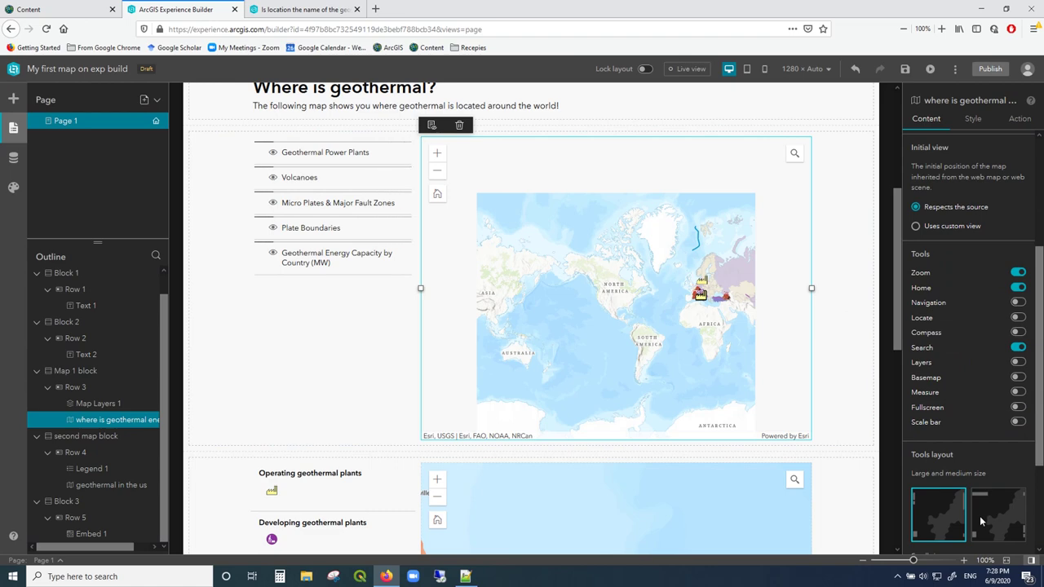
pyautogui.scroll(-3, 952, 373)
pyautogui.scroll(-1, 953, 374)
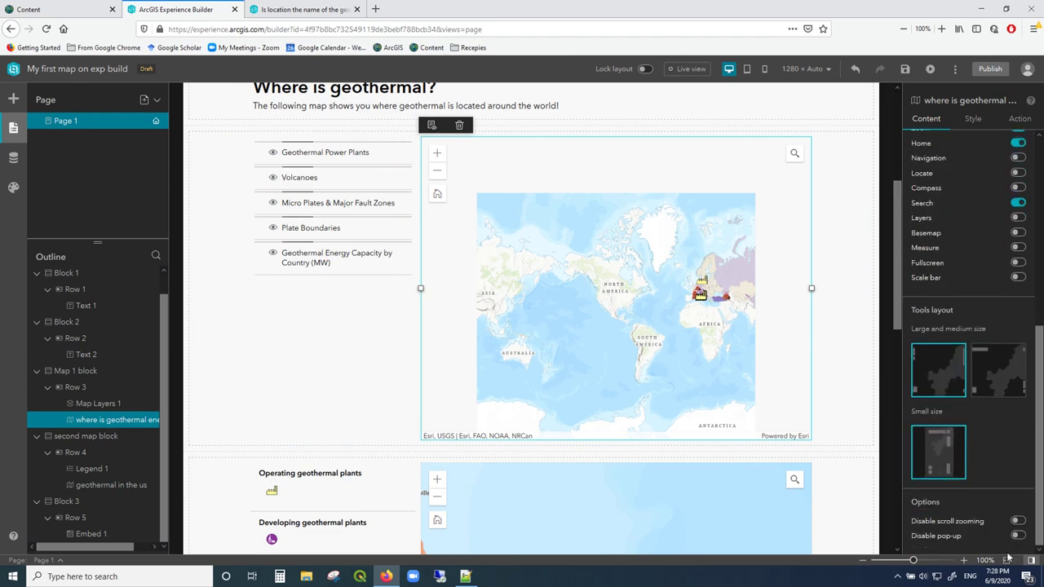
pyautogui.click(1019, 522)
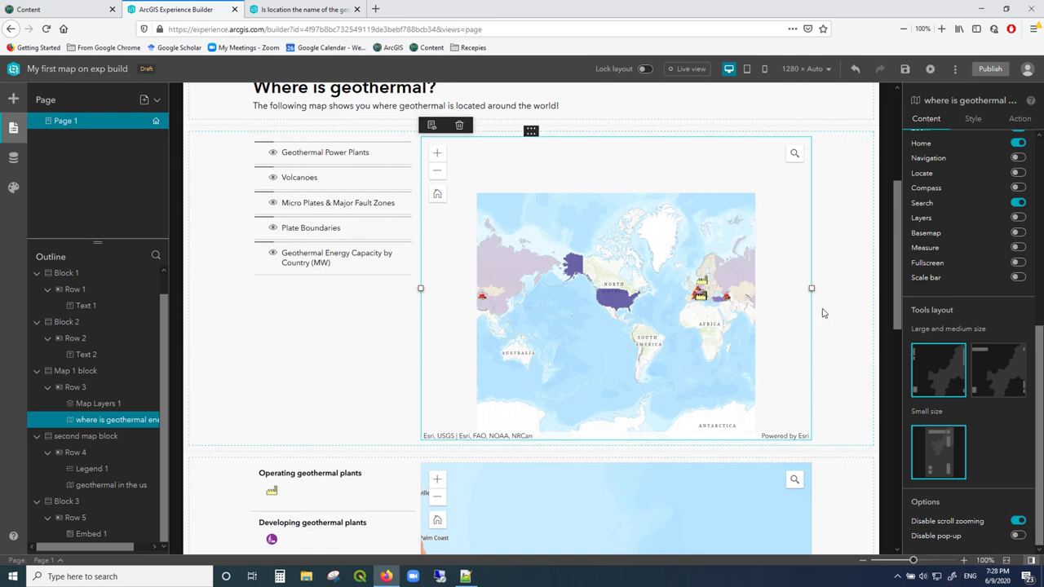
# Append "&embed" to the Embed widget's website address to hide the tour's header, and check the page up to the title
pyautogui.scroll(1, 771, 397)
pyautogui.scroll(-3, 772, 397)
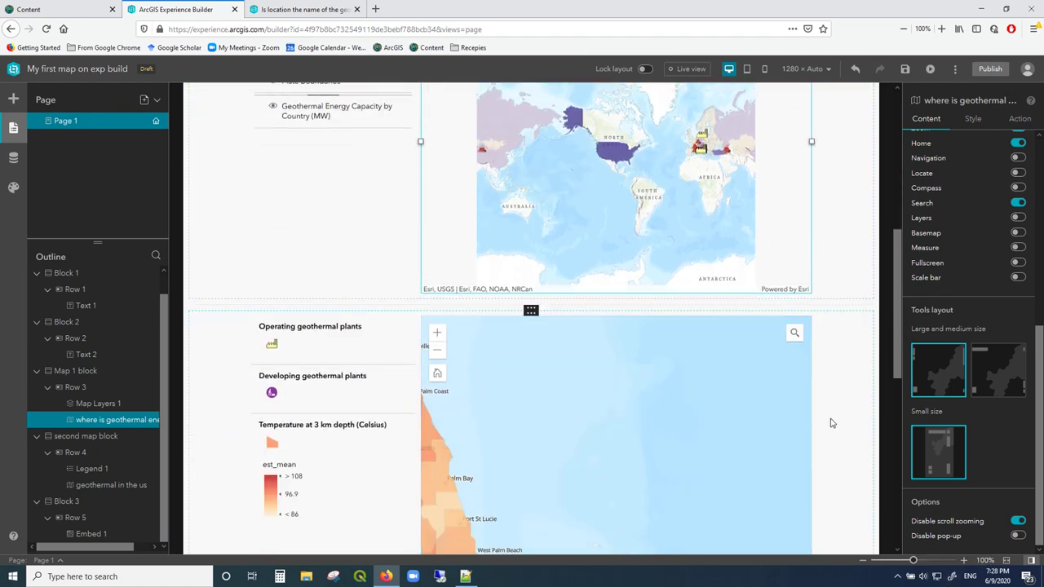
pyautogui.scroll(-8, 833, 453)
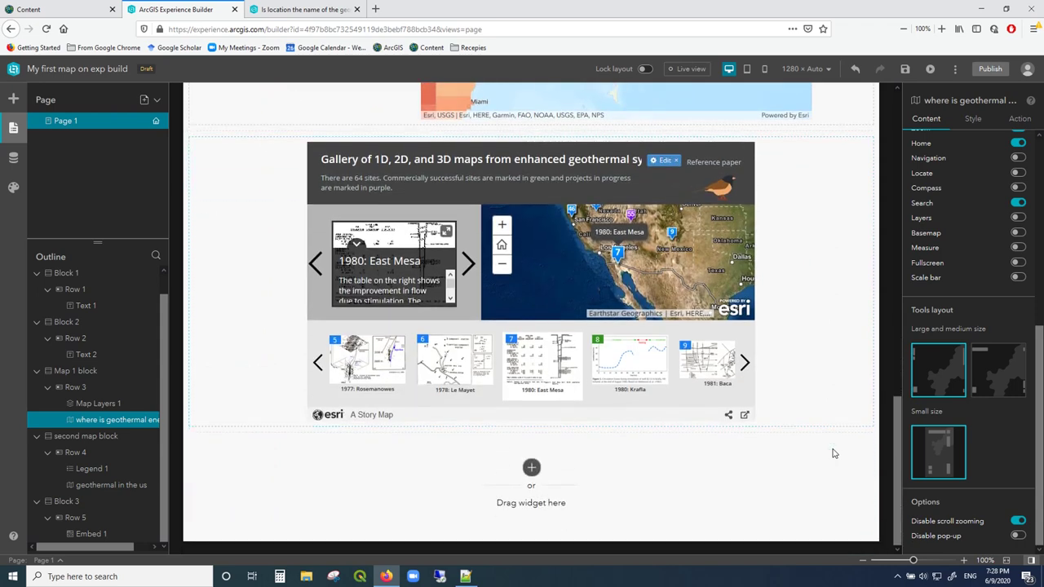
pyautogui.click(442, 184)
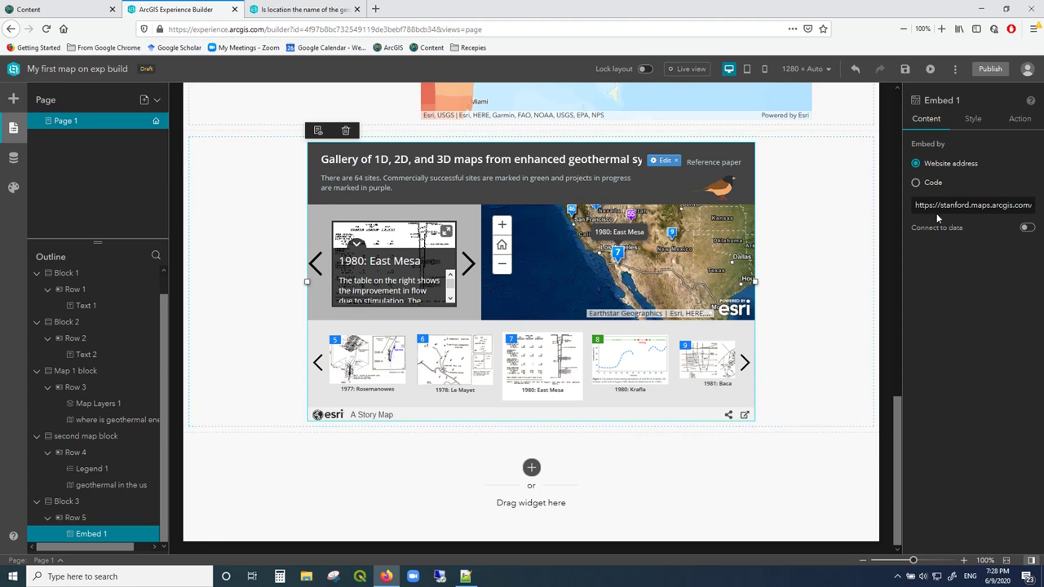
pyautogui.click(962, 205)
pyautogui.moveTo(1004, 204); pyautogui.dragTo(1037, 206)
pyautogui.click(1029, 205)
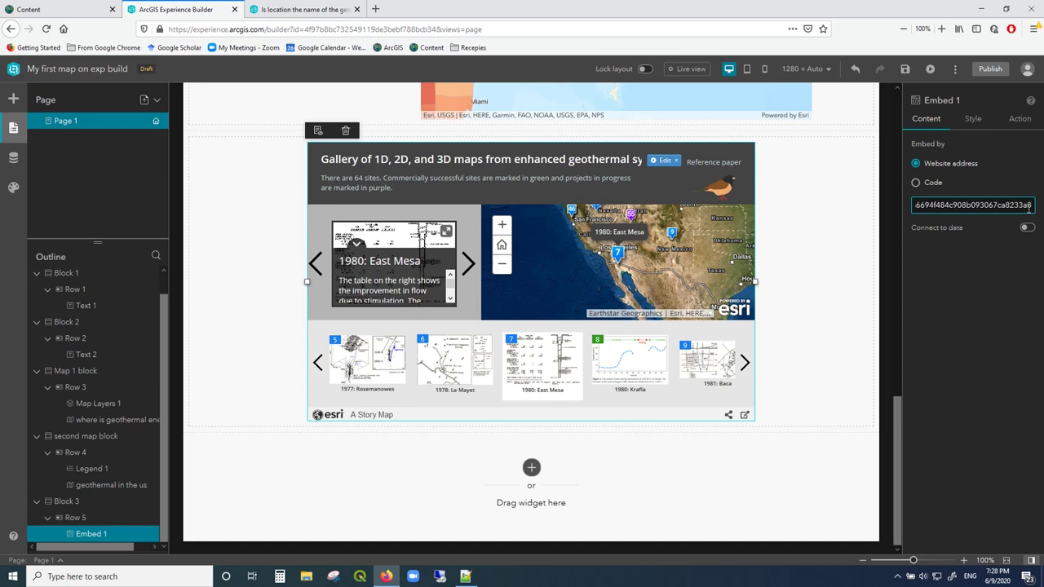
pyautogui.press('End')
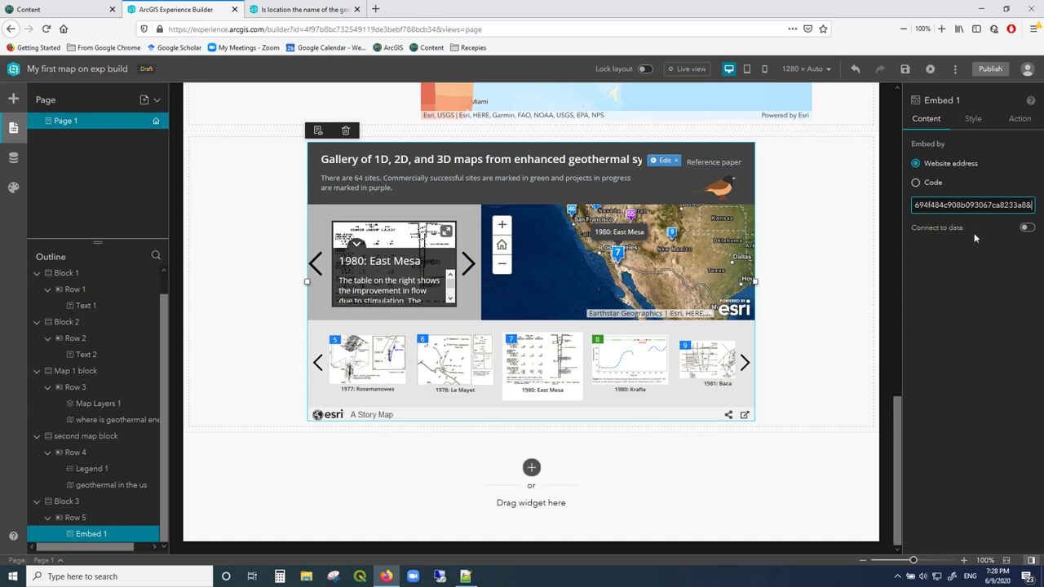
pyautogui.write('&embed')
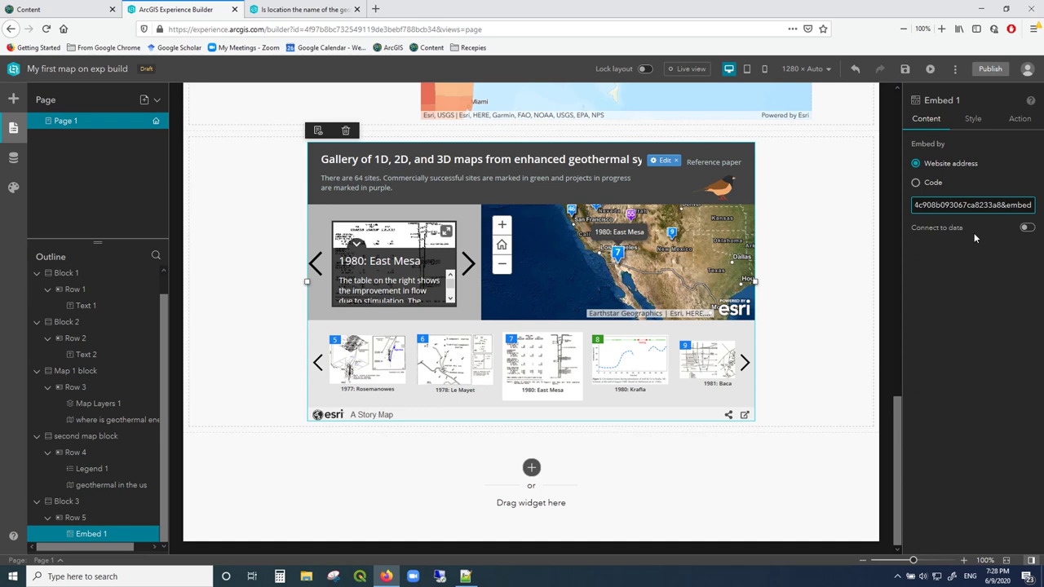
pyautogui.press('Return')
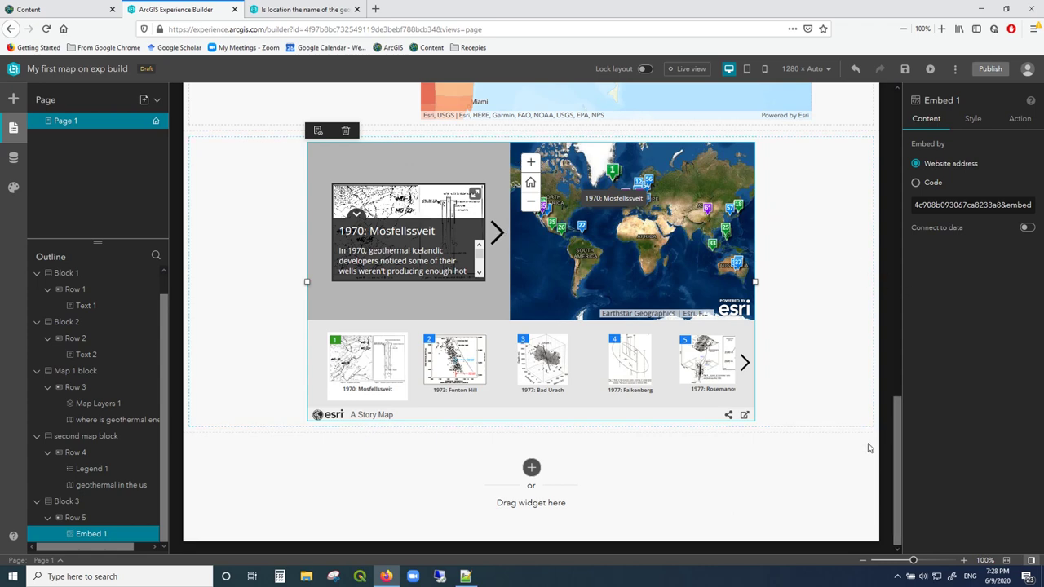
pyautogui.scroll(1, 868, 448)
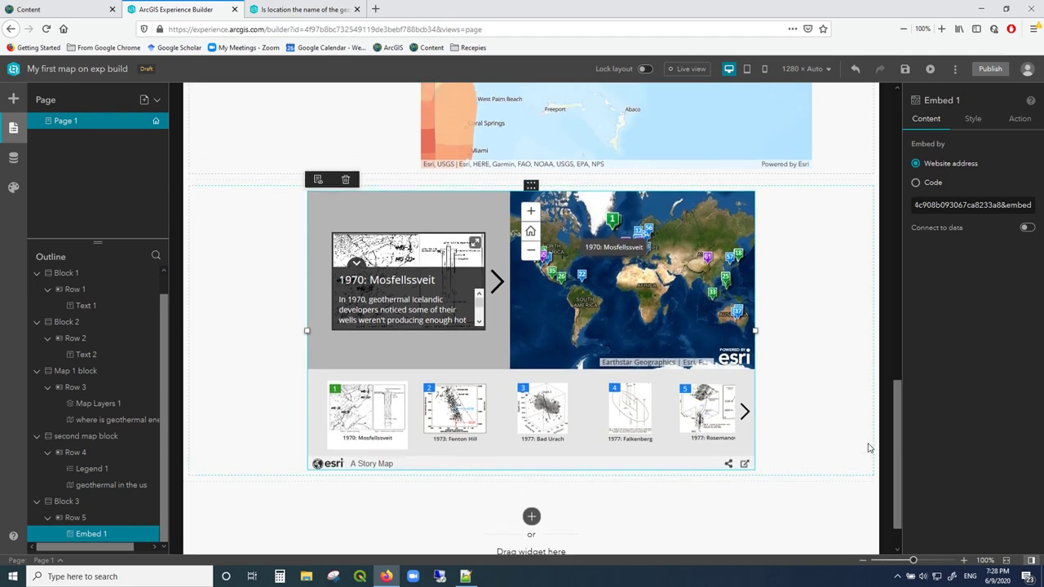
pyautogui.scroll(10, 868, 447)
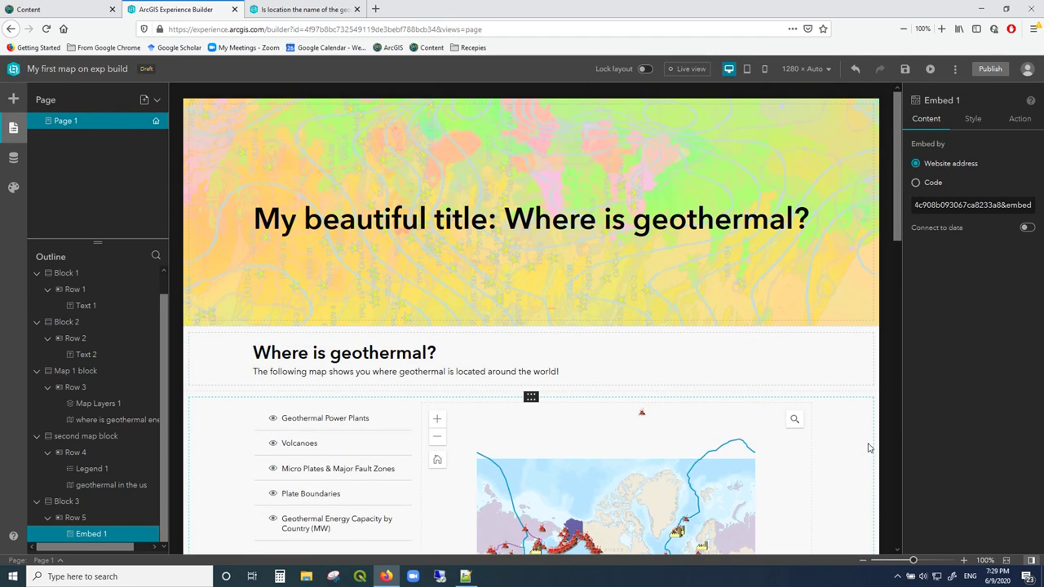
# Look over the page down to the embedded tour, save the experience and open its full preview
pyautogui.scroll(-10, 867, 447)
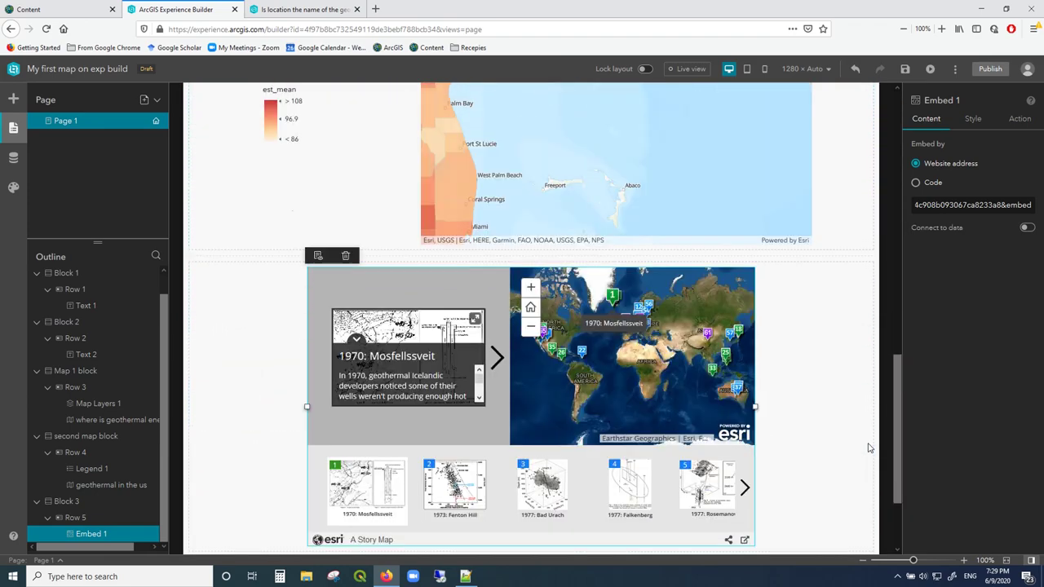
pyautogui.scroll(10, 867, 448)
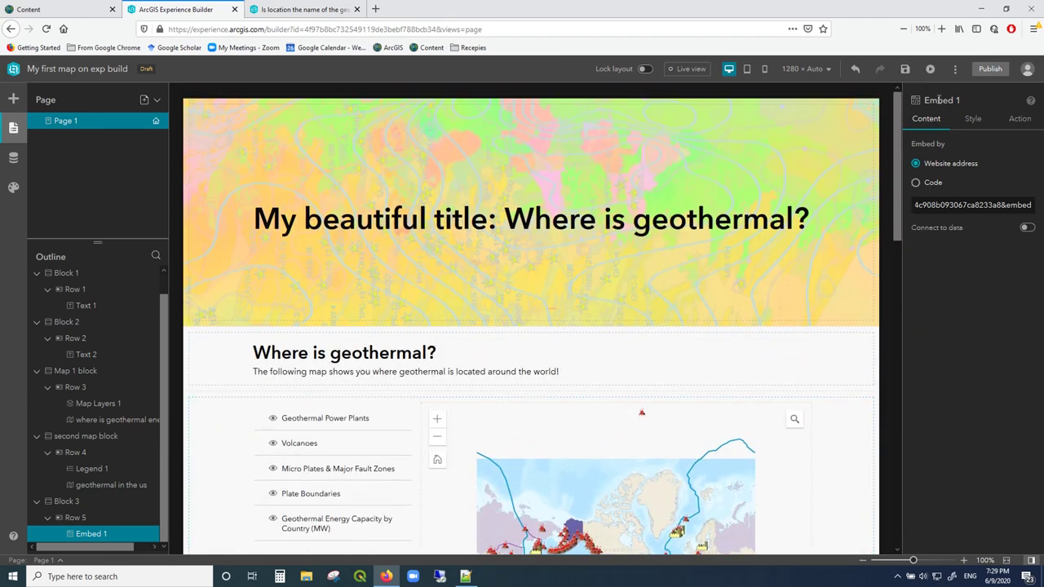
pyautogui.click(905, 70)
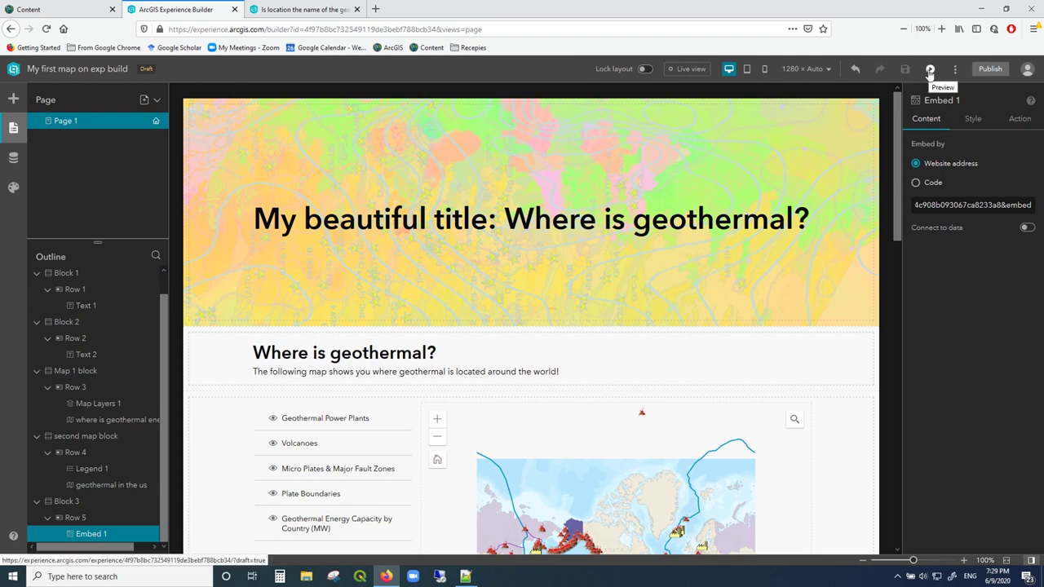
pyautogui.click(930, 70)
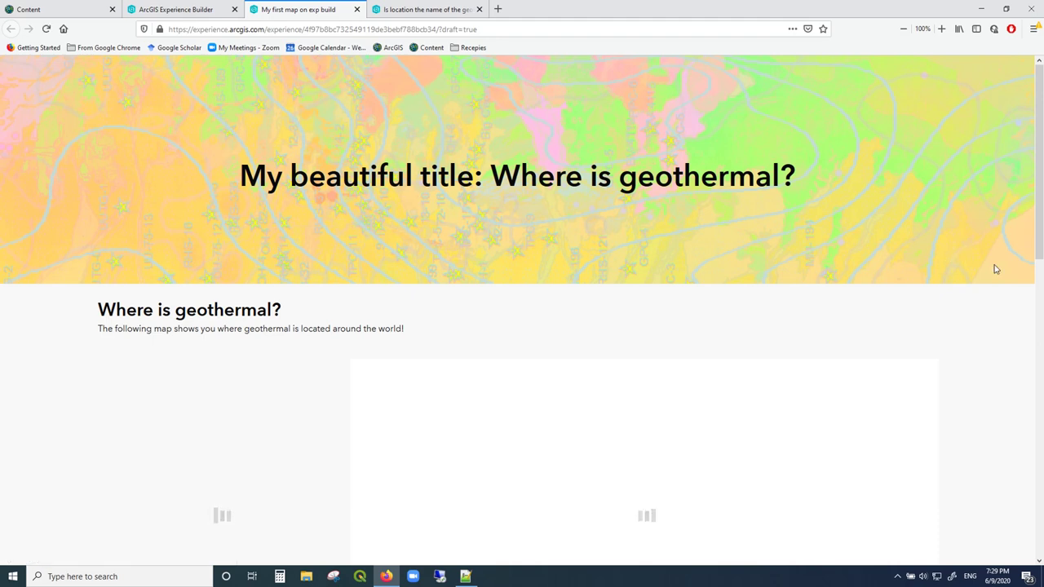
# Examine the previewed page from the title through the layer list, both maps and the legend to the embedded tour
pyautogui.scroll(-3, 995, 329)
pyautogui.scroll(-3, 994, 330)
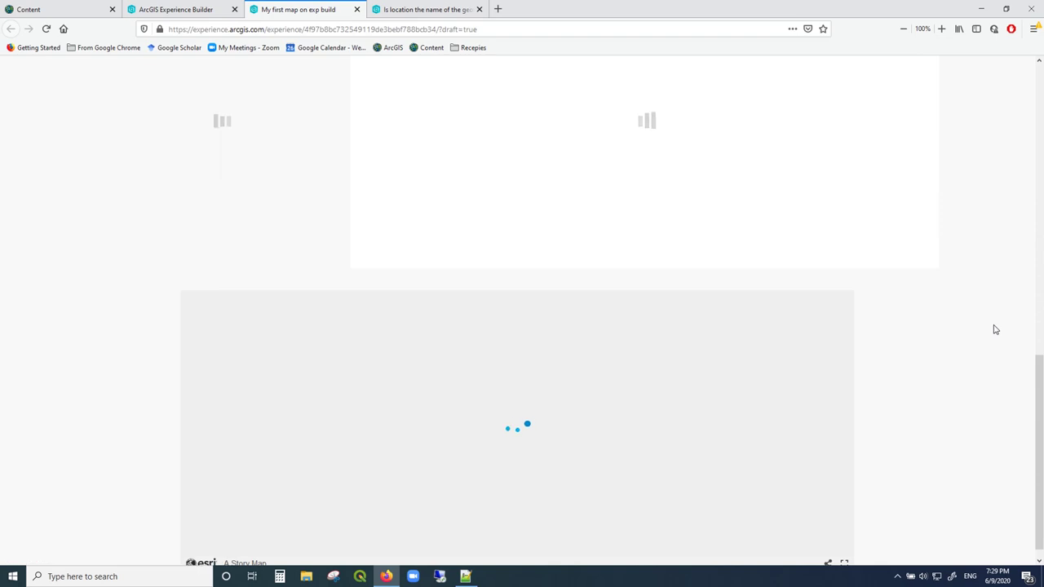
pyautogui.scroll(5, 995, 330)
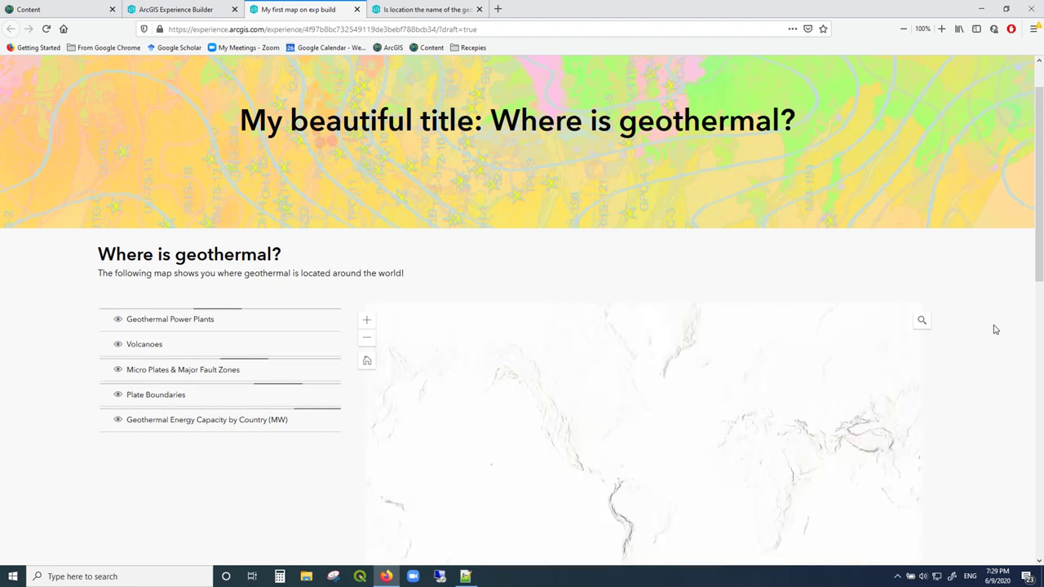
pyautogui.scroll(-3, 994, 329)
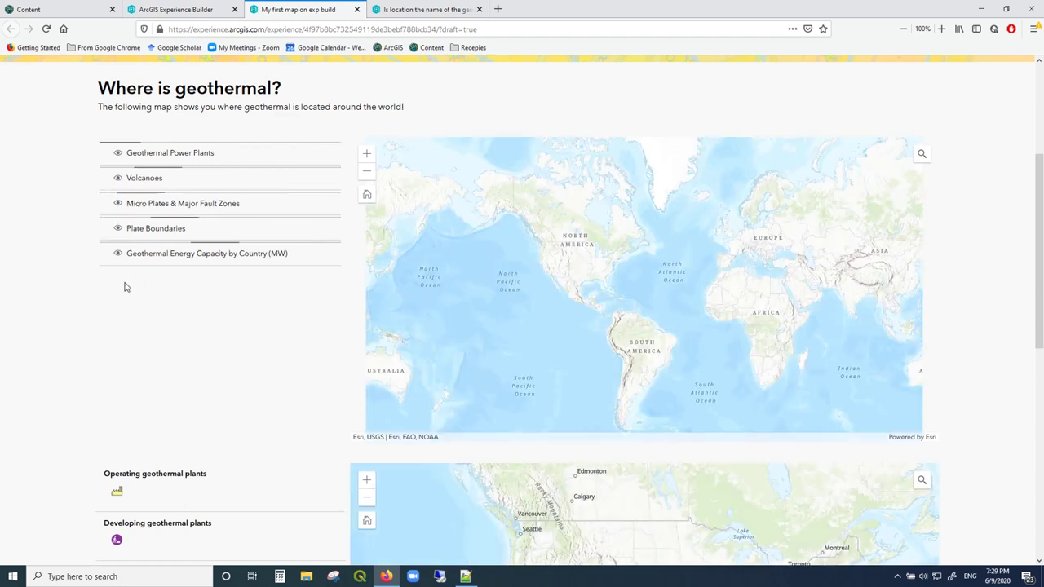
pyautogui.scroll(-3, 73, 310)
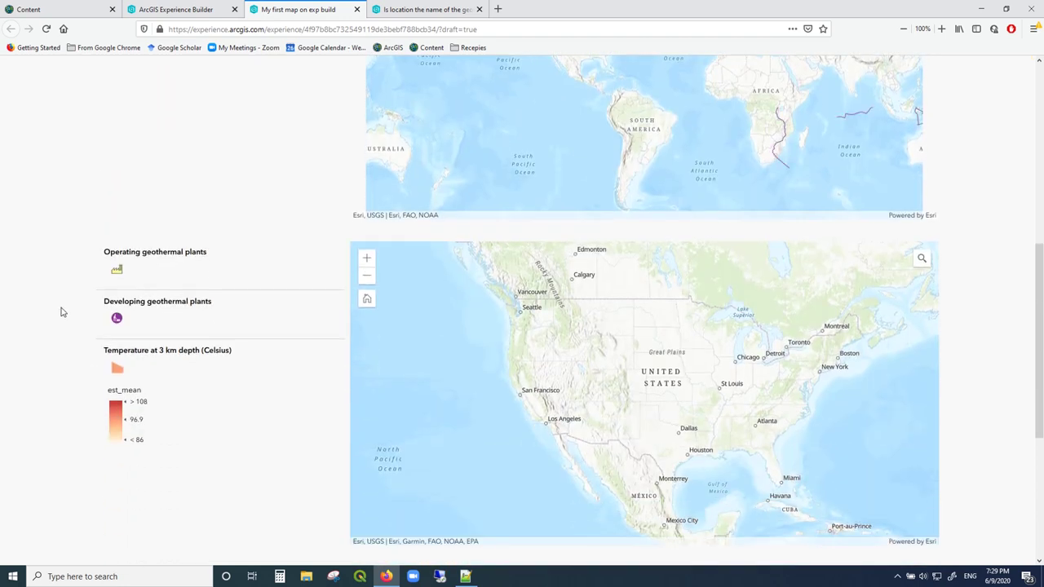
pyautogui.scroll(-4, 60, 312)
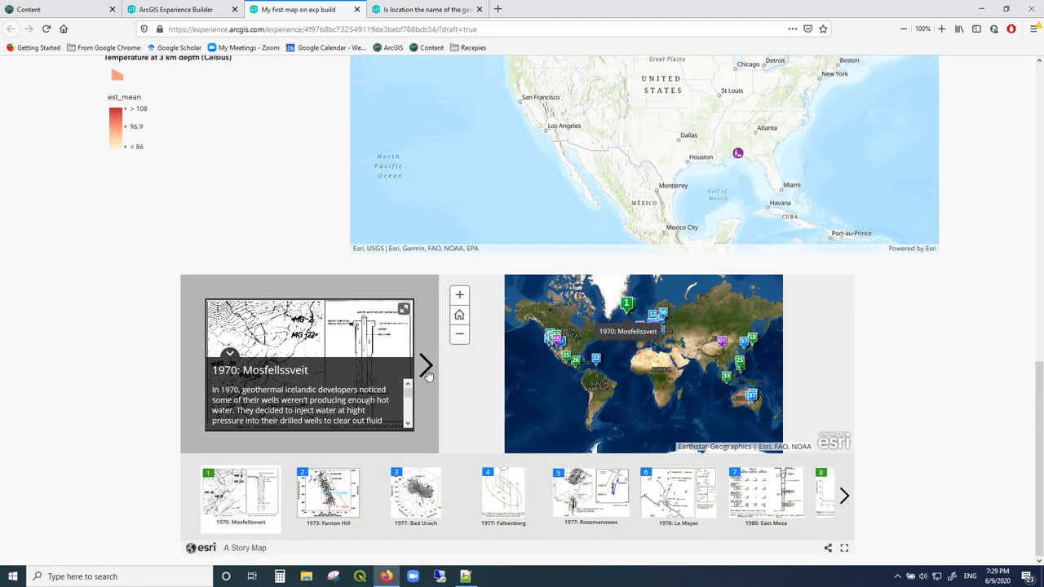
# Advance the embedded tour from 1970: Mosfellssveit to 1980: East Mesa and review the page back up to the title
pyautogui.click(427, 373)
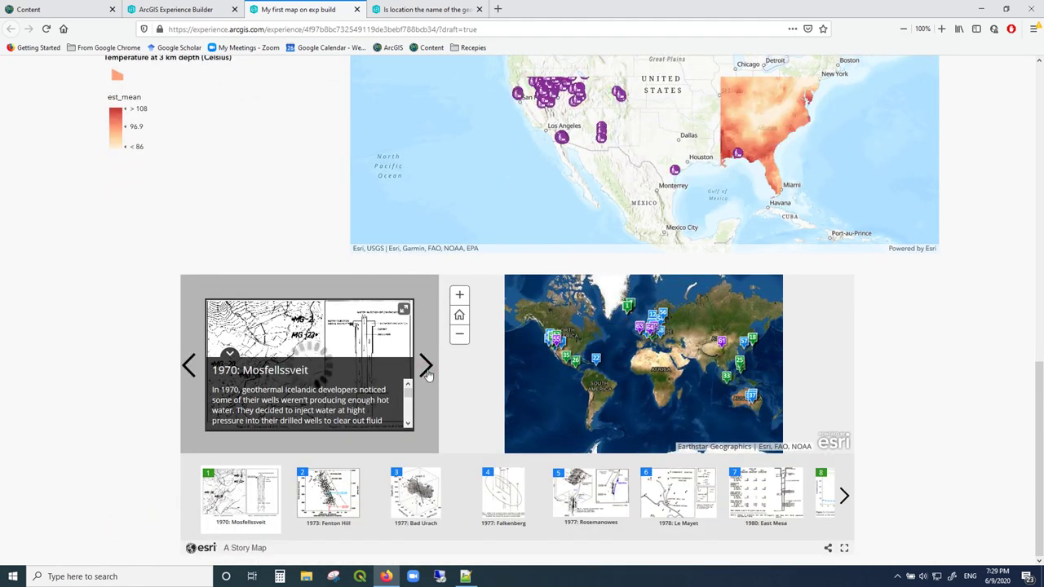
pyautogui.click(426, 368)
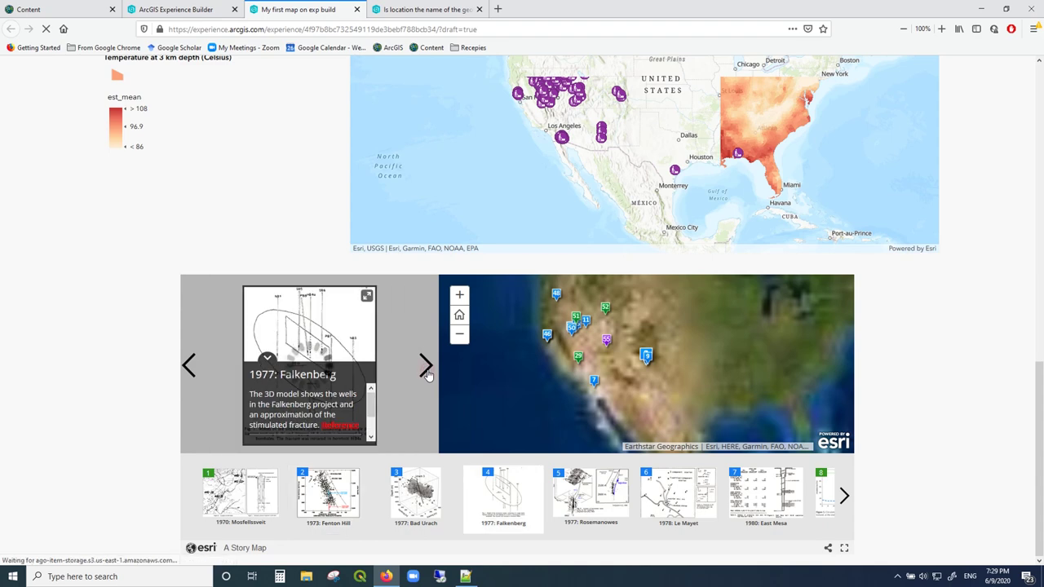
pyautogui.click(426, 368)
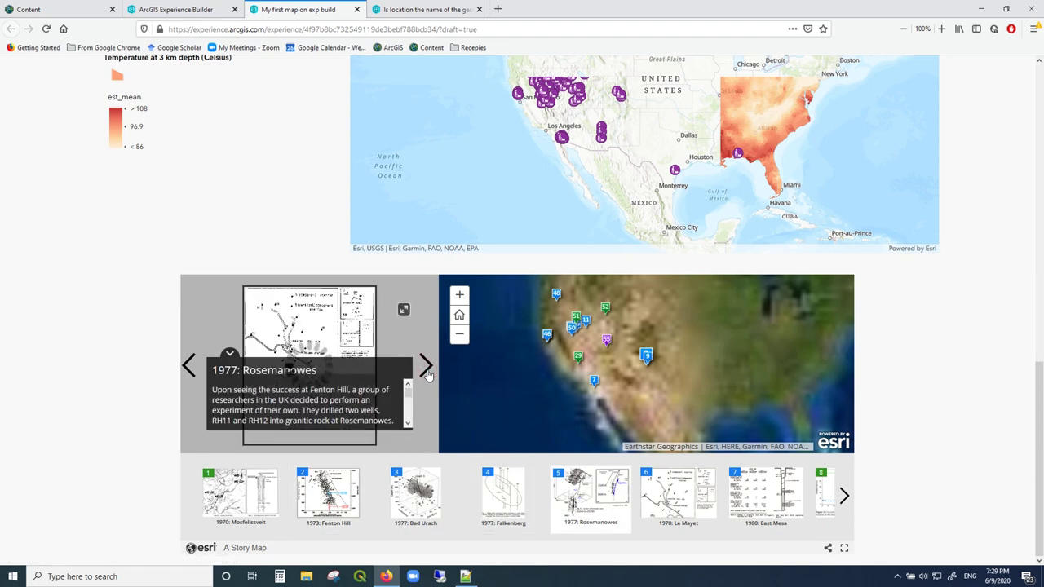
pyautogui.click(425, 369)
pyautogui.click(426, 369)
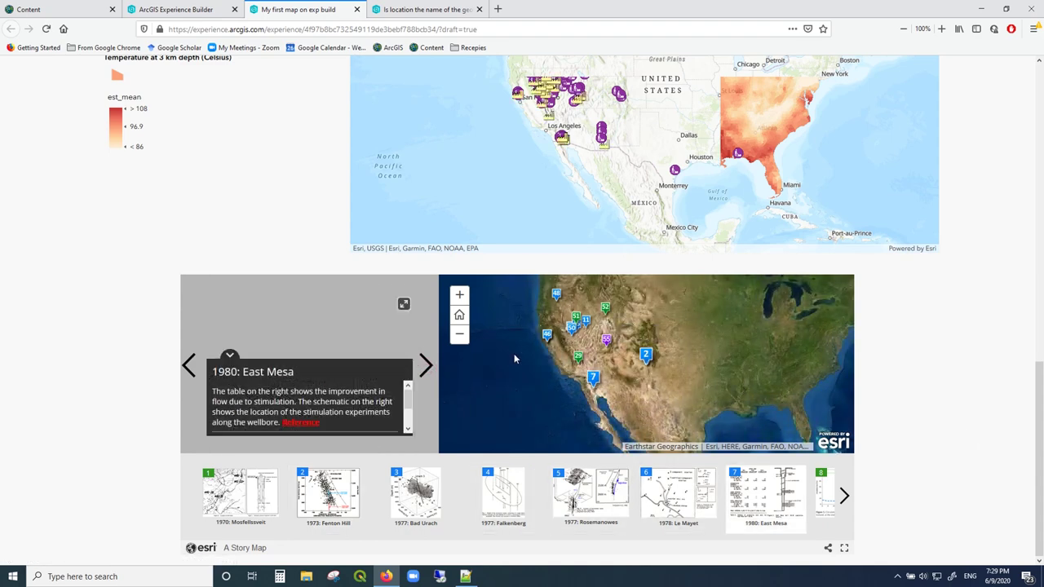
pyautogui.click(430, 373)
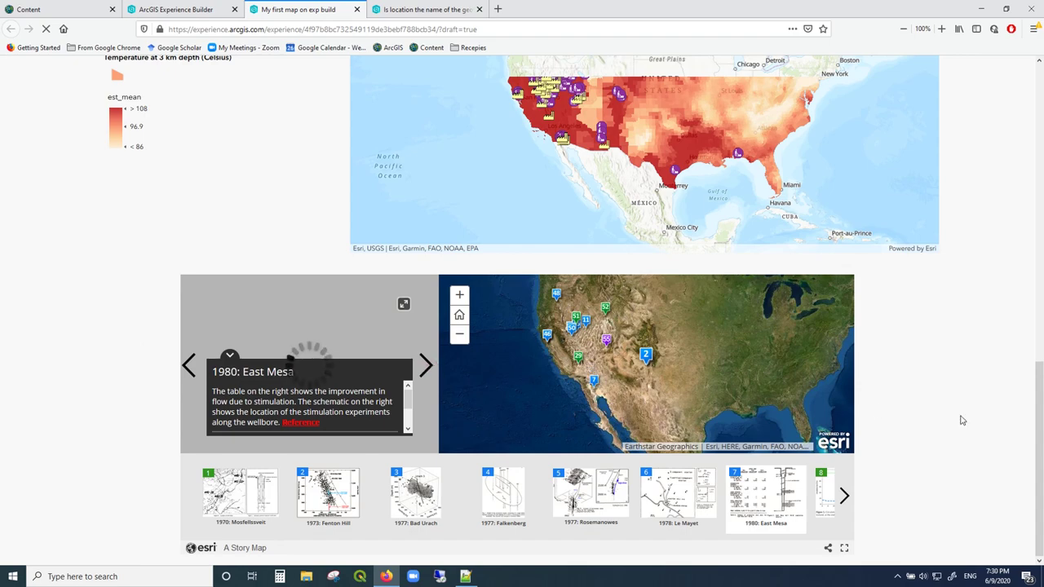
pyautogui.scroll(8, 996, 401)
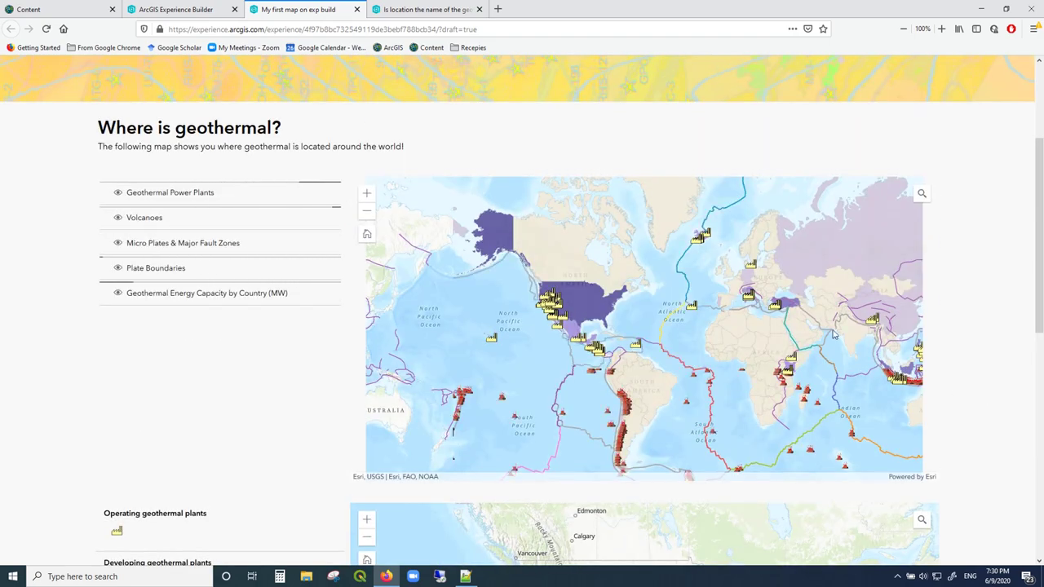
pyautogui.scroll(3, 231, 207)
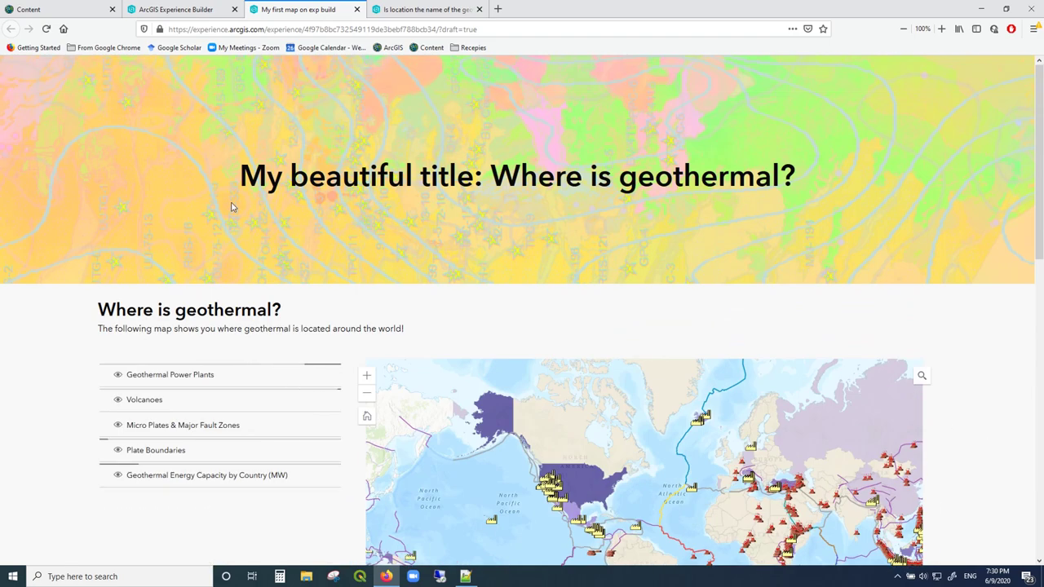
# Return to the builder, publish the experience and copy the published item link
pyautogui.click(173, 7)
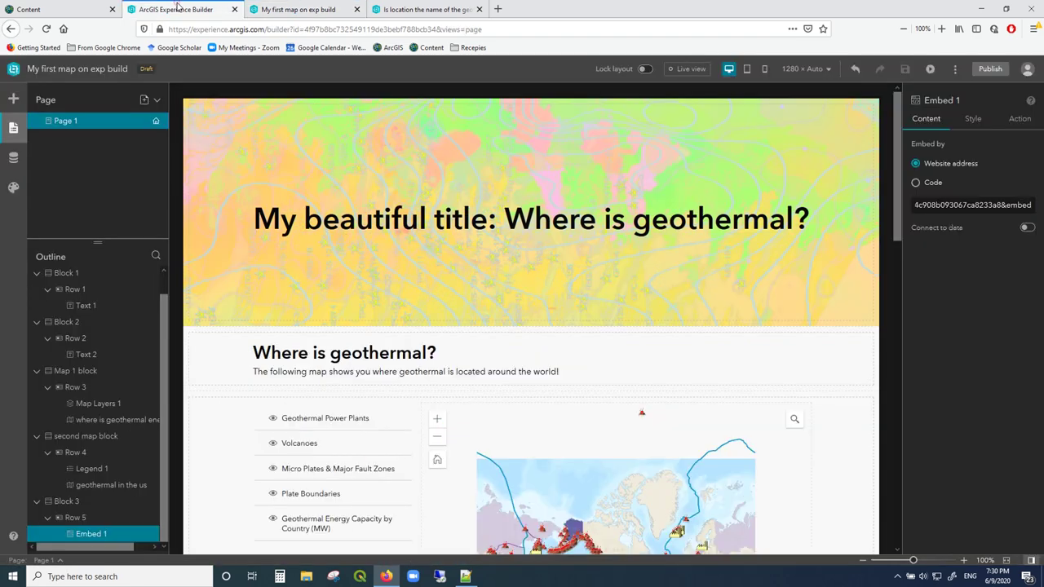
pyautogui.click(990, 69)
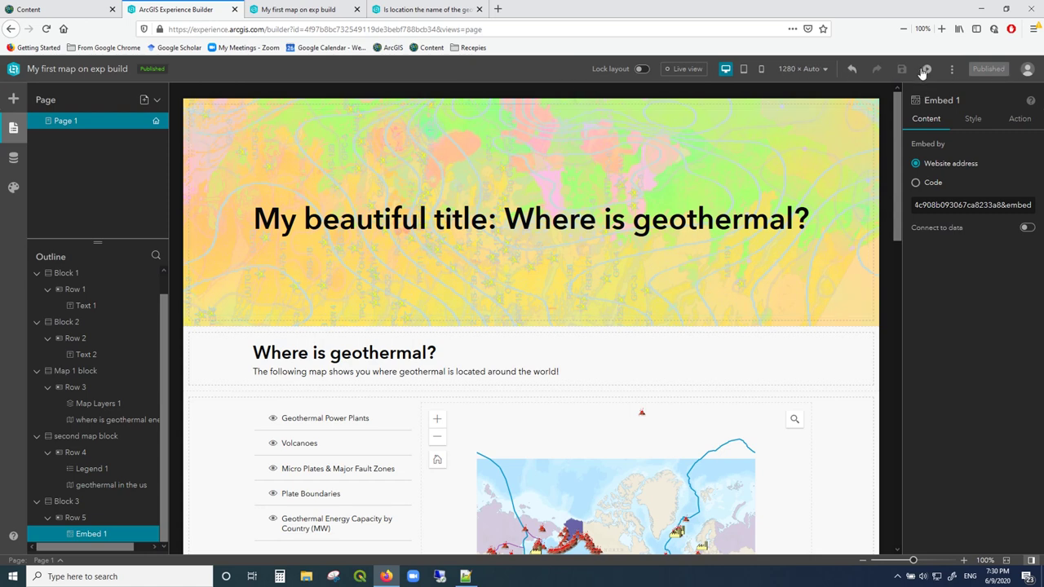
pyautogui.click(951, 70)
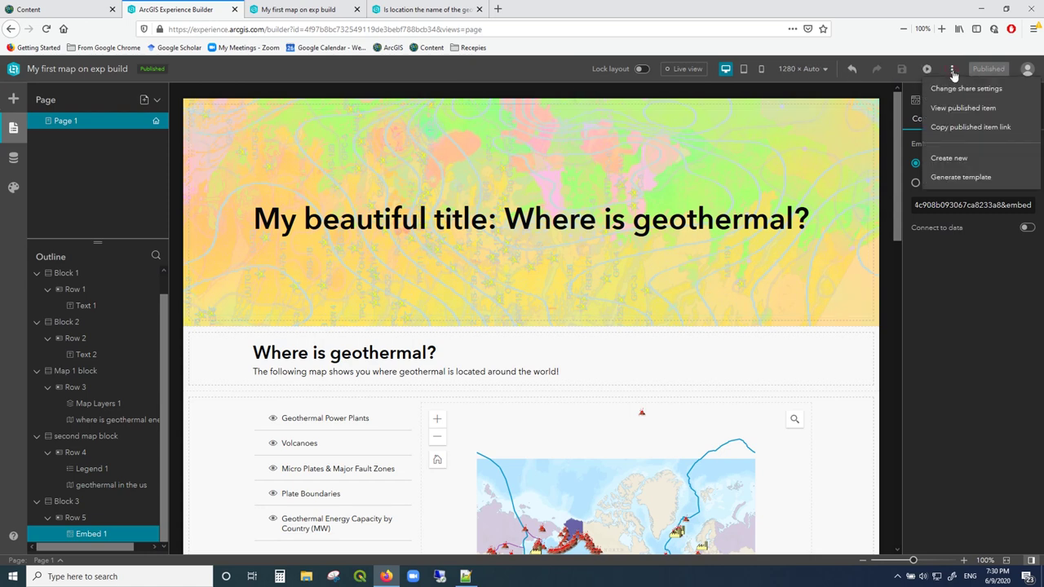
pyautogui.click(987, 129)
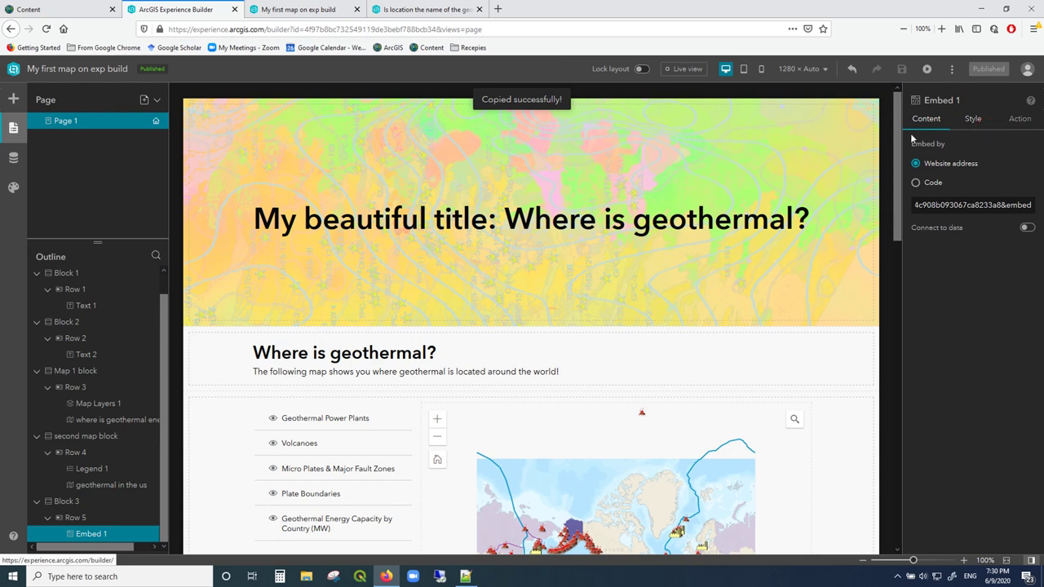
# Open the copied link to the published experience in a new browser tab
pyautogui.click(498, 9)
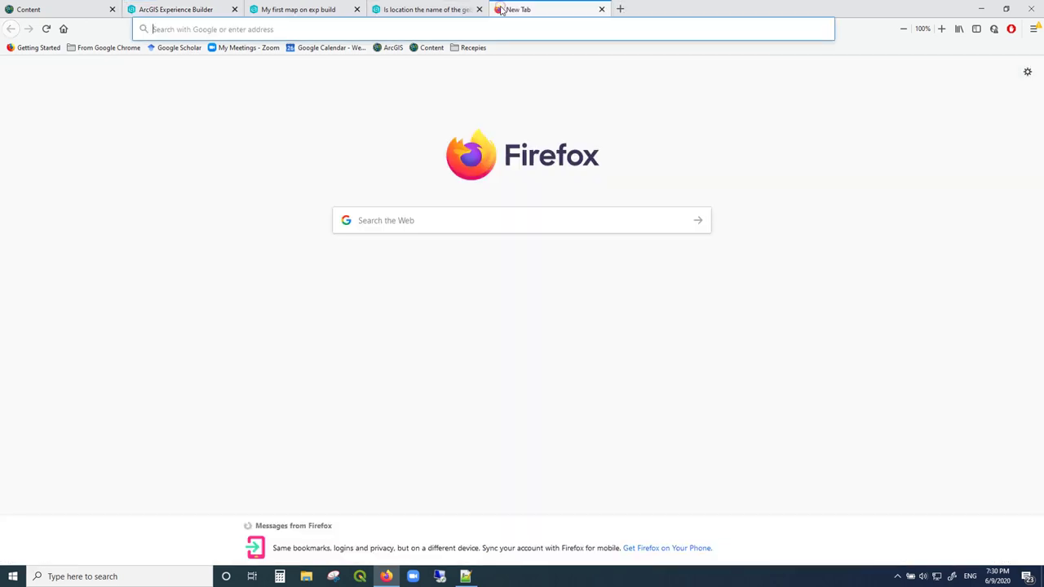
pyautogui.hotkey('ctrl', 'v')
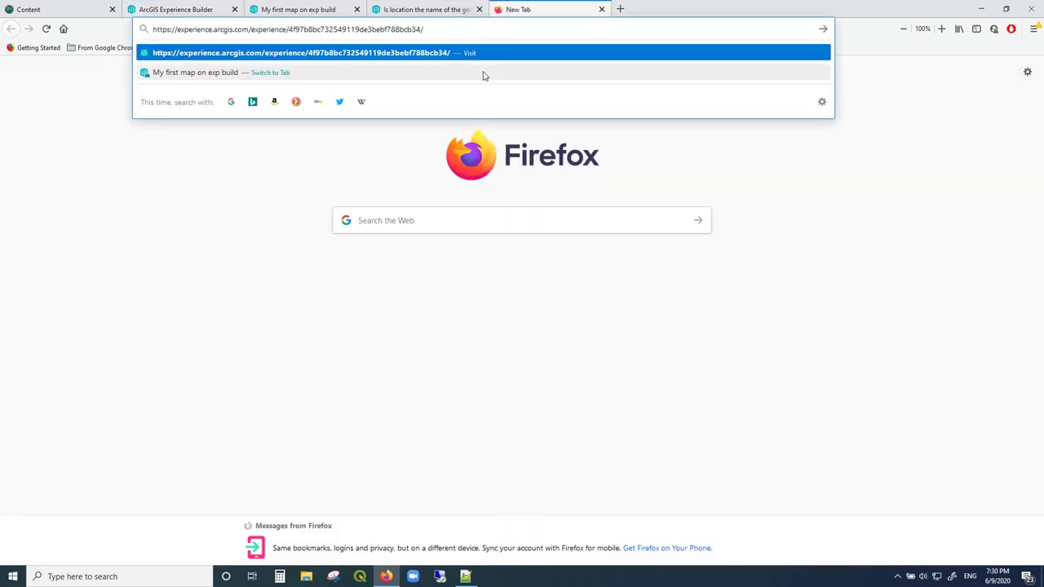
pyautogui.press('Return')
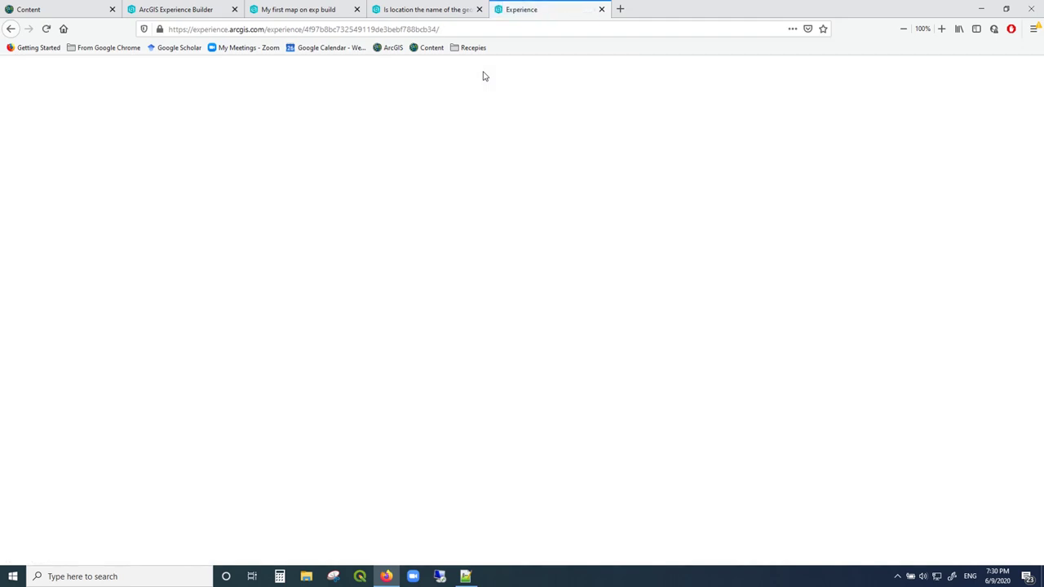